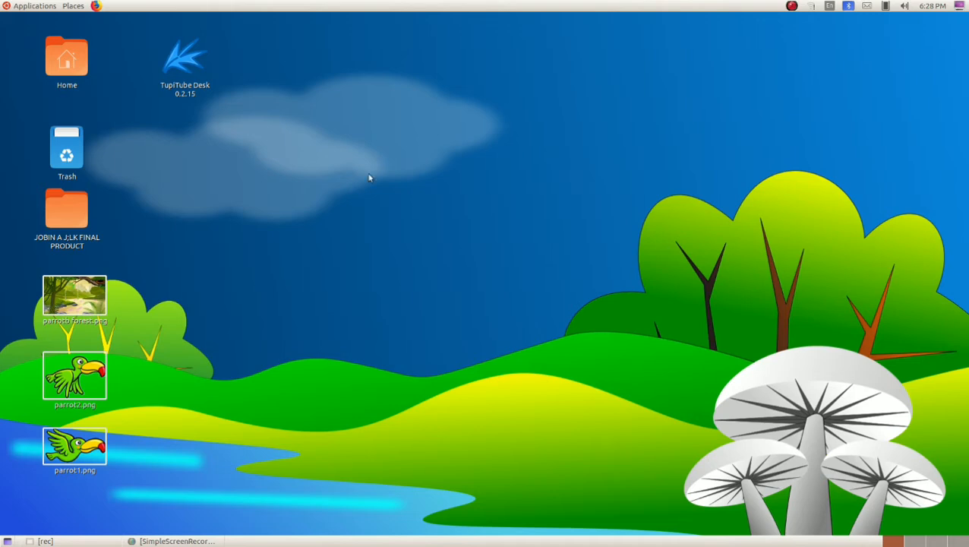
# - View the desktop images parrotb forest.png, parrot1.png and parrot2.png at full screen and close the image viewer
pyautogui.click(87, 316)
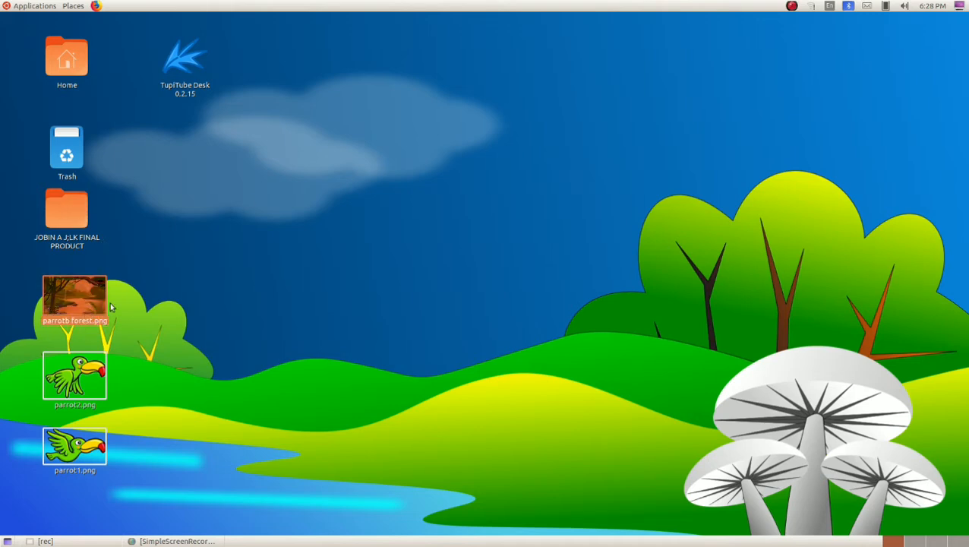
pyautogui.doubleClick(89, 307)
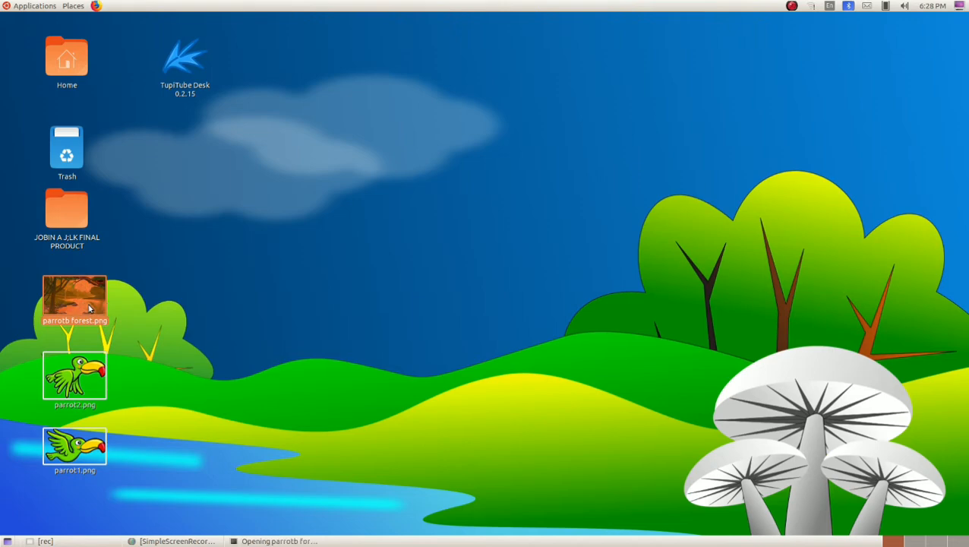
pyautogui.doubleClick(457, 348)
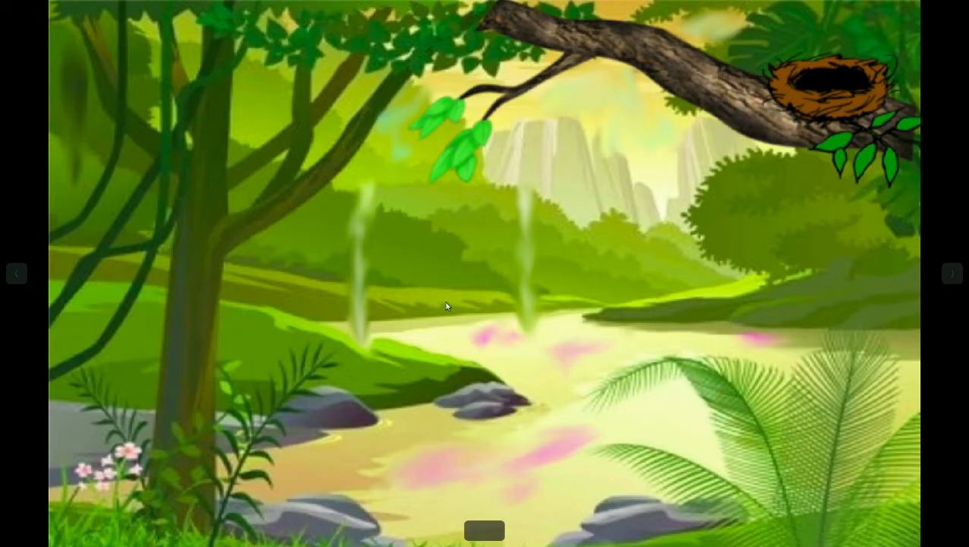
pyautogui.press('Right')
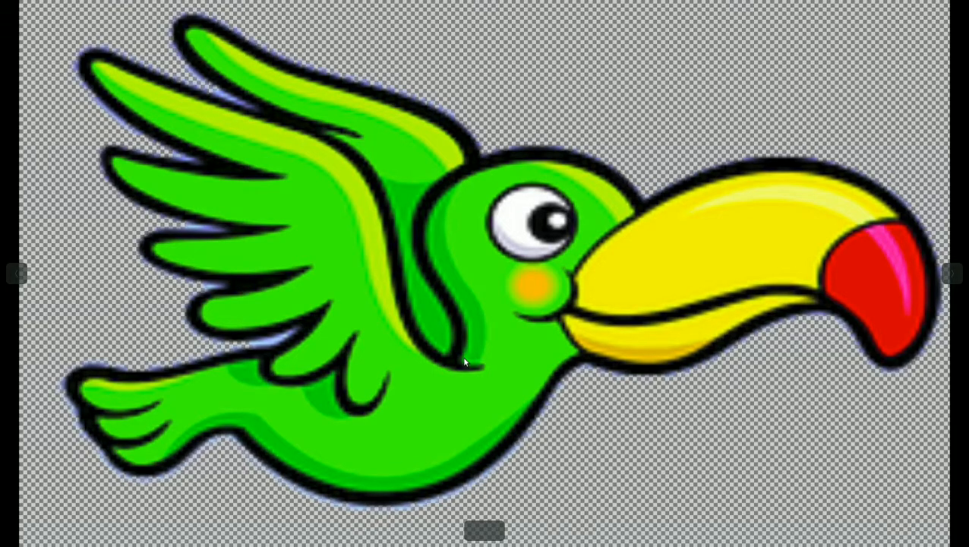
pyautogui.press('Right')
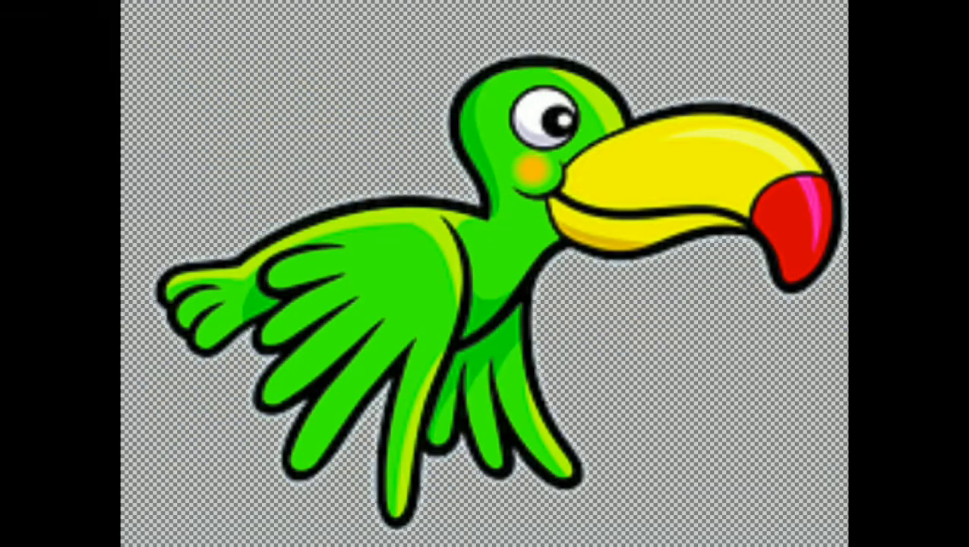
pyautogui.press('Right')
pyautogui.press('Right')
pyautogui.press('Escape')
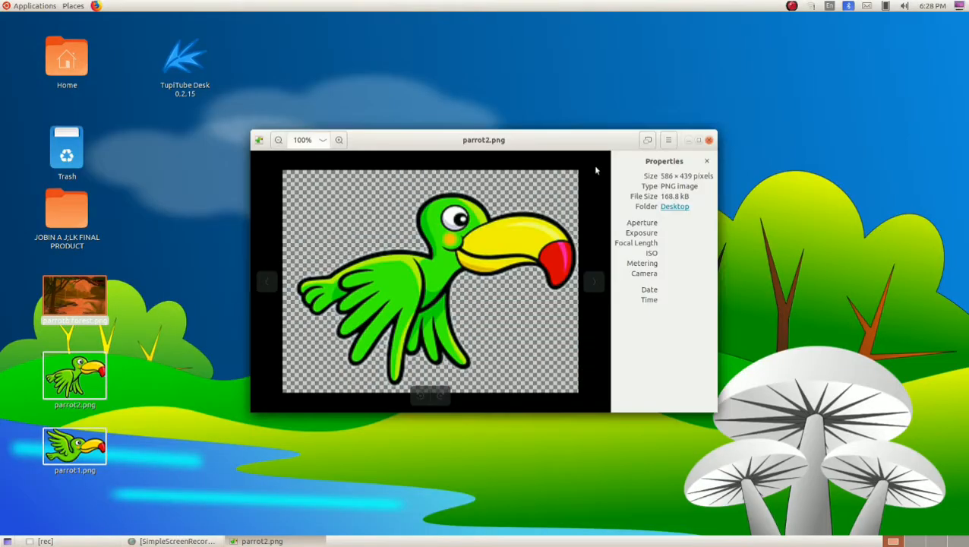
pyautogui.click(707, 141)
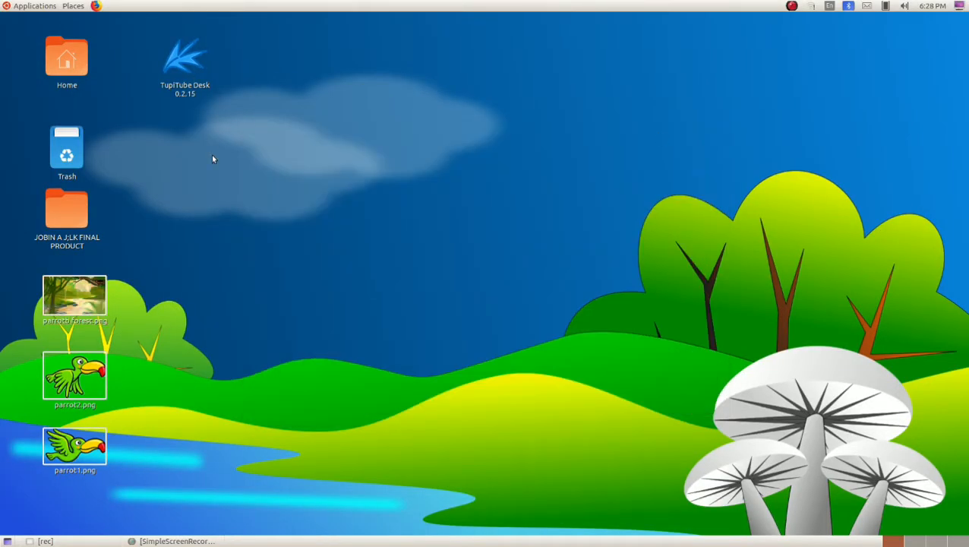
# - Launch TupiTube Desk from the desktop and dismiss its tip of the day
pyautogui.click(174, 67)
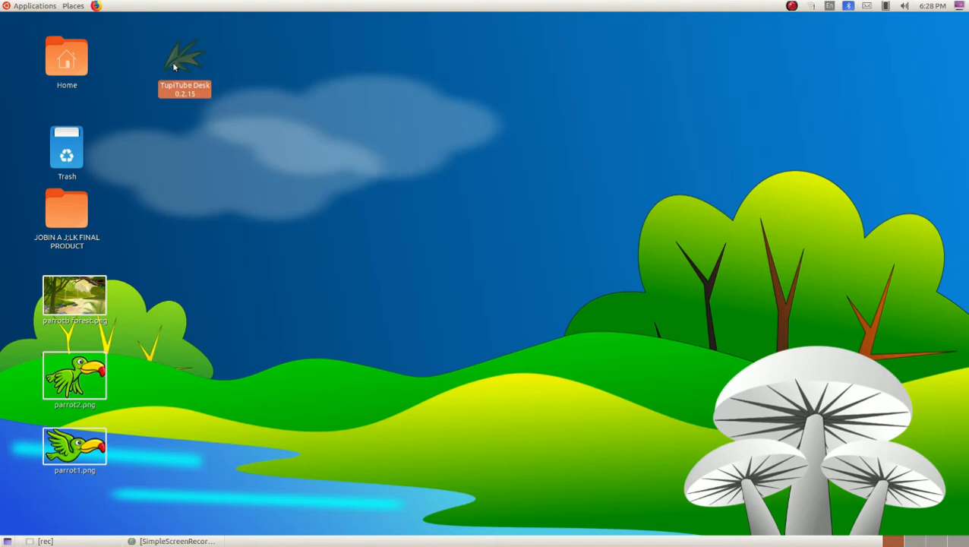
pyautogui.click(38, 5)
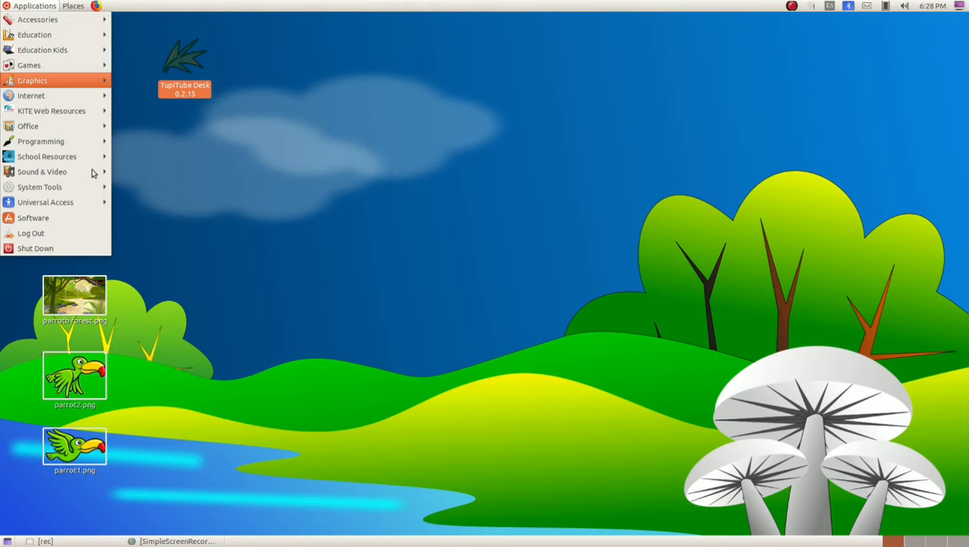
pyautogui.click(217, 182)
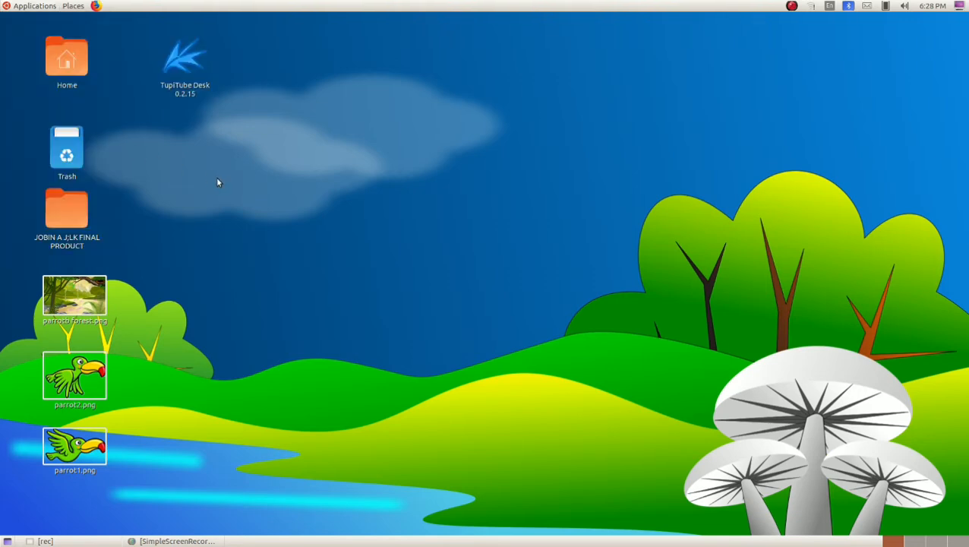
pyautogui.doubleClick(186, 74)
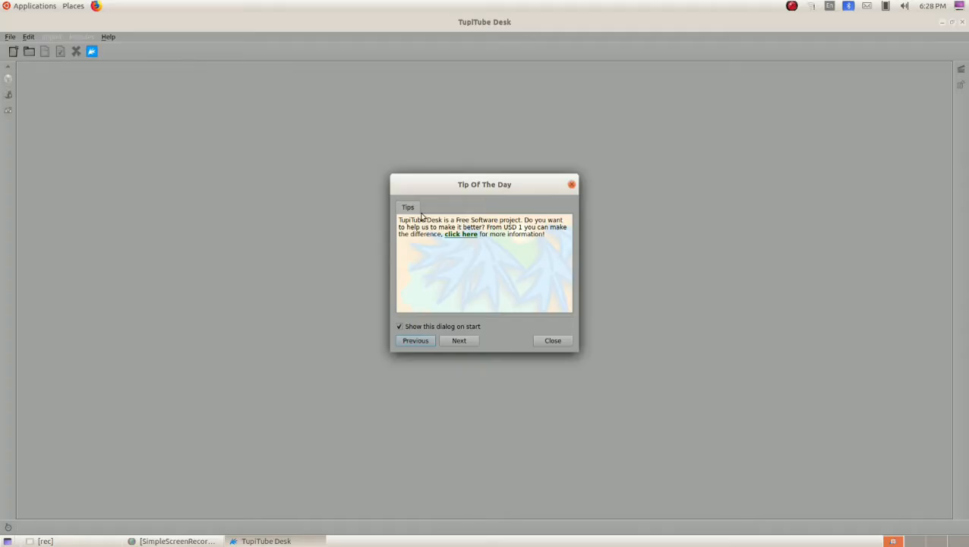
pyautogui.click(542, 342)
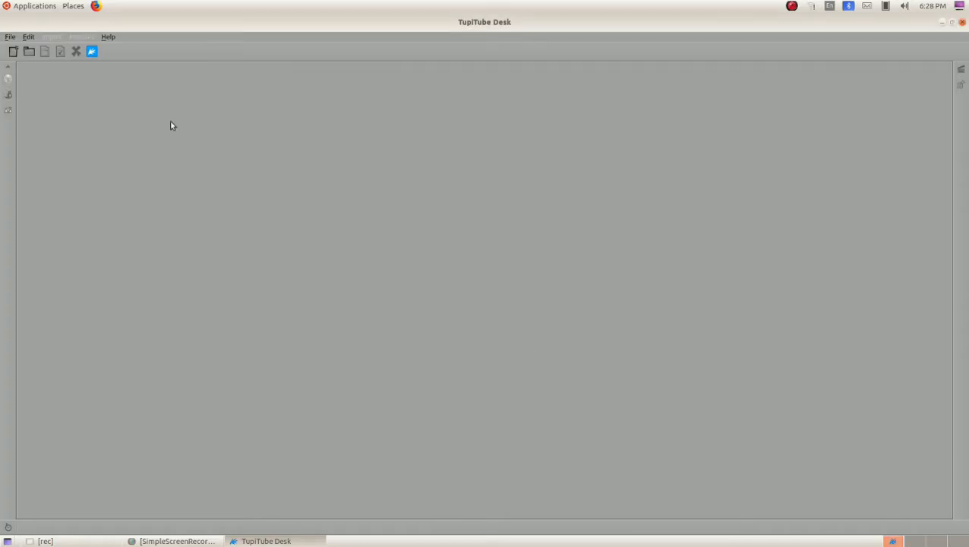
# - Create a new project named parrot, keeping the default 720 by 480 size and 25 FPS
pyautogui.click(10, 37)
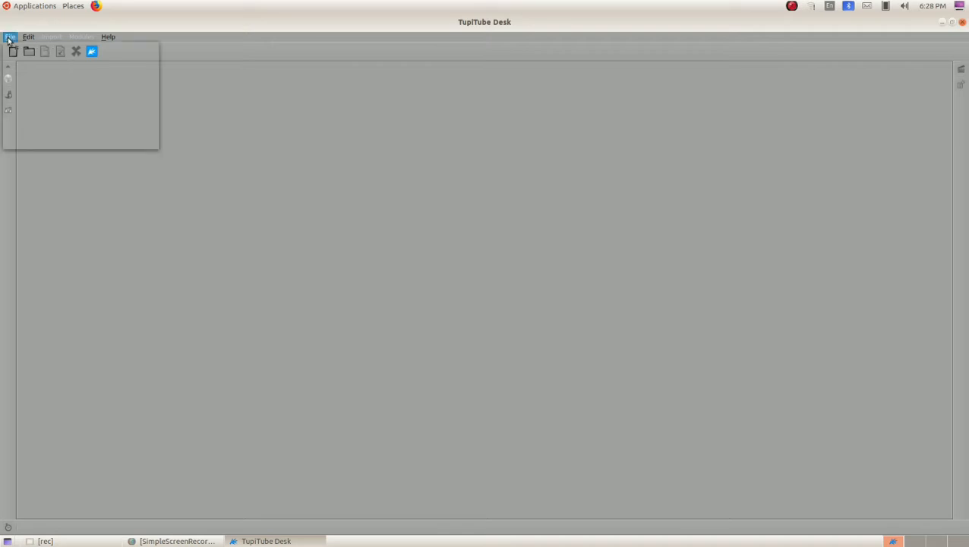
pyautogui.click(18, 47)
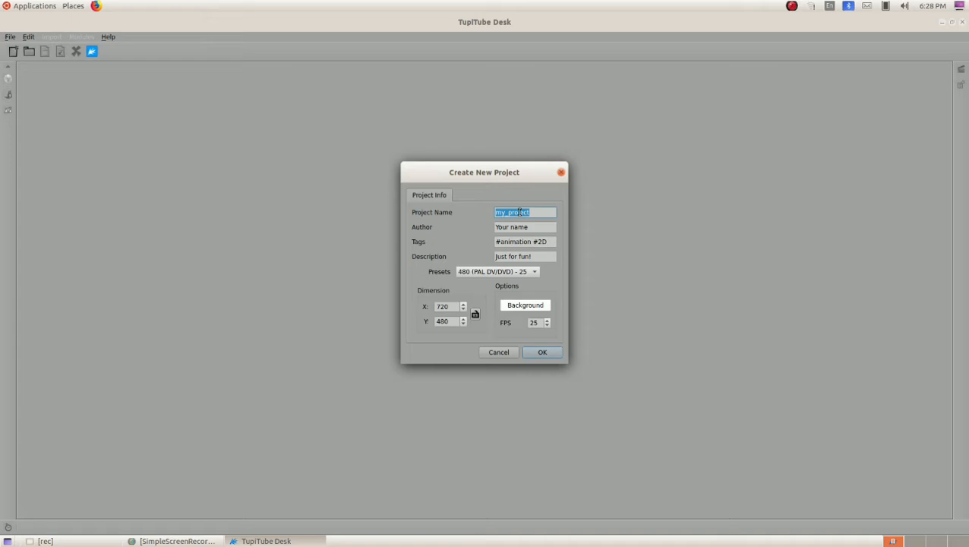
pyautogui.write('parrot')
pyautogui.click(544, 351)
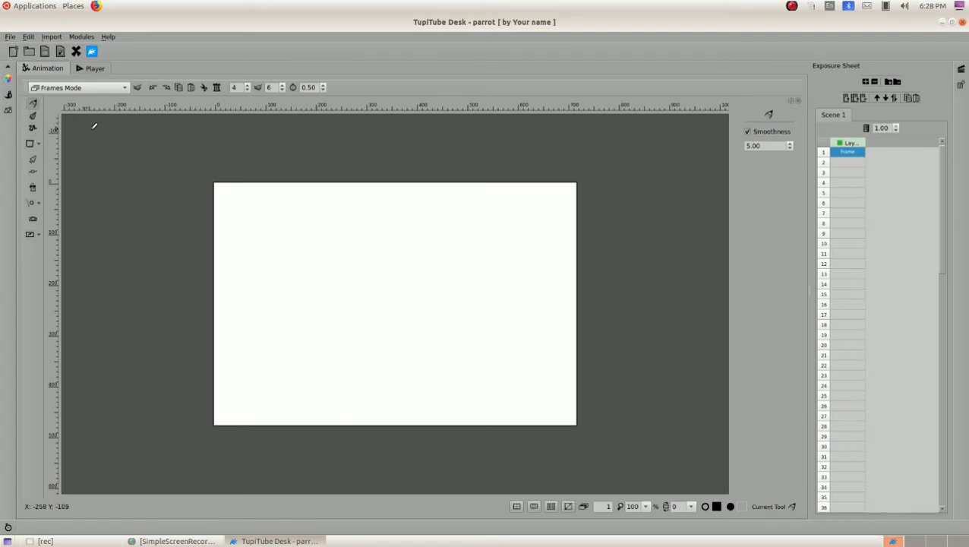
# - Activate object selection, switch to Vector Static BG Mode and import parrotb forest.png from the Desktop folder as the background
pyautogui.click(33, 160)
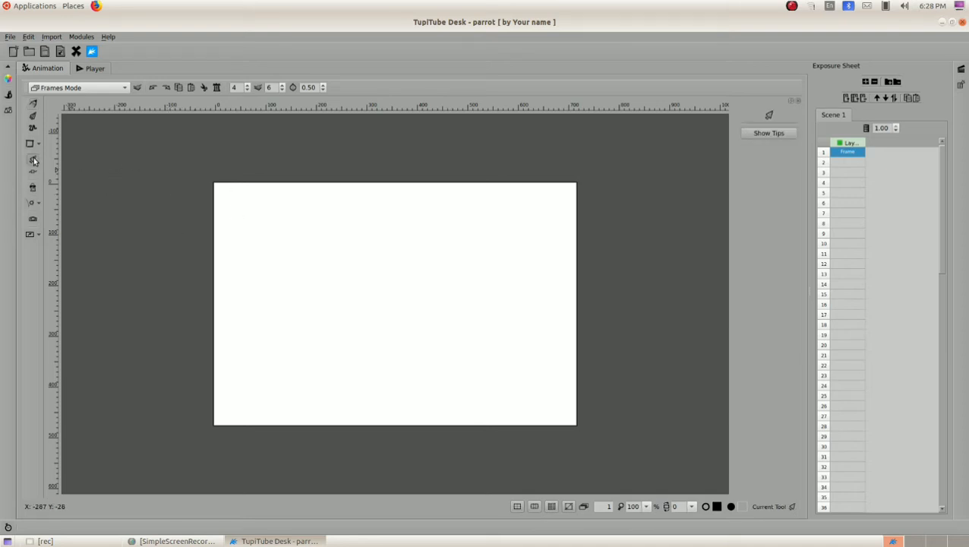
pyautogui.click(109, 91)
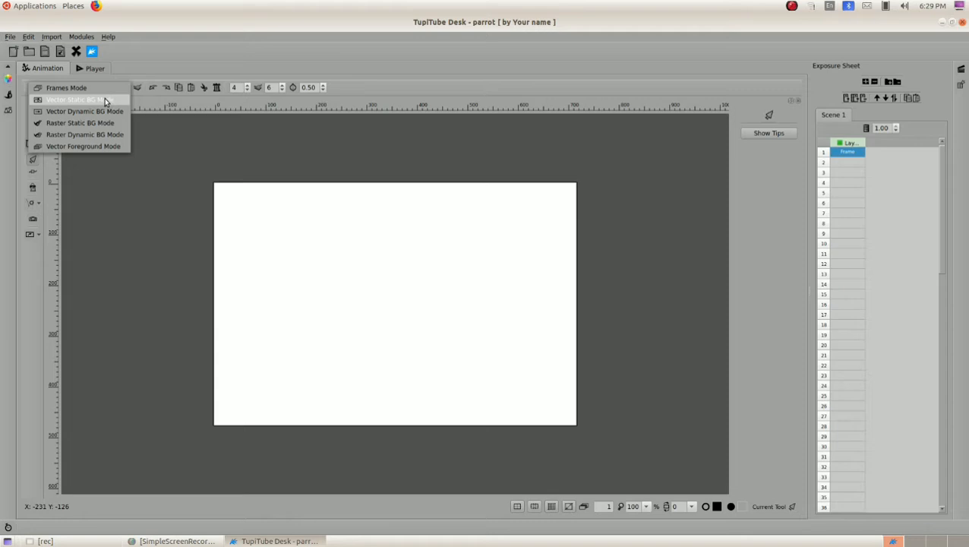
pyautogui.click(105, 99)
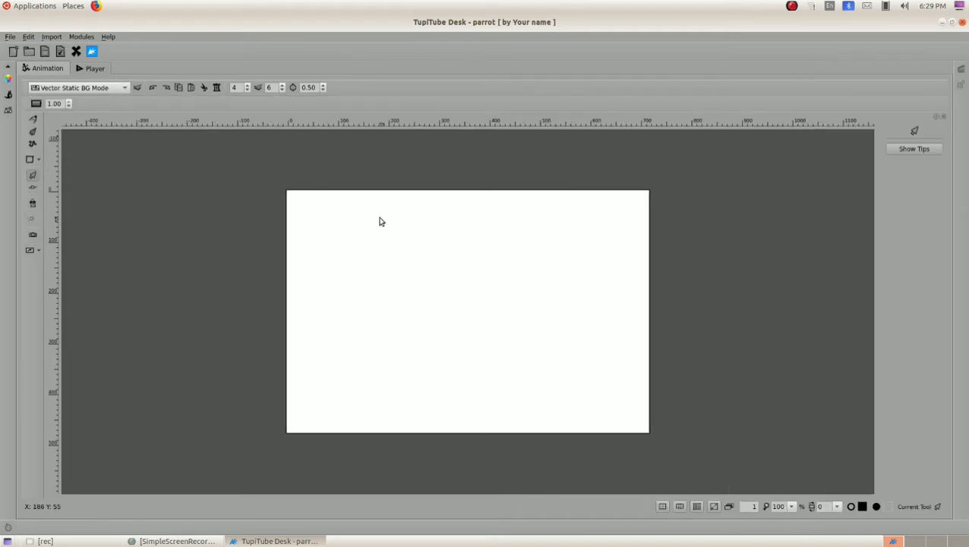
pyautogui.click(59, 37)
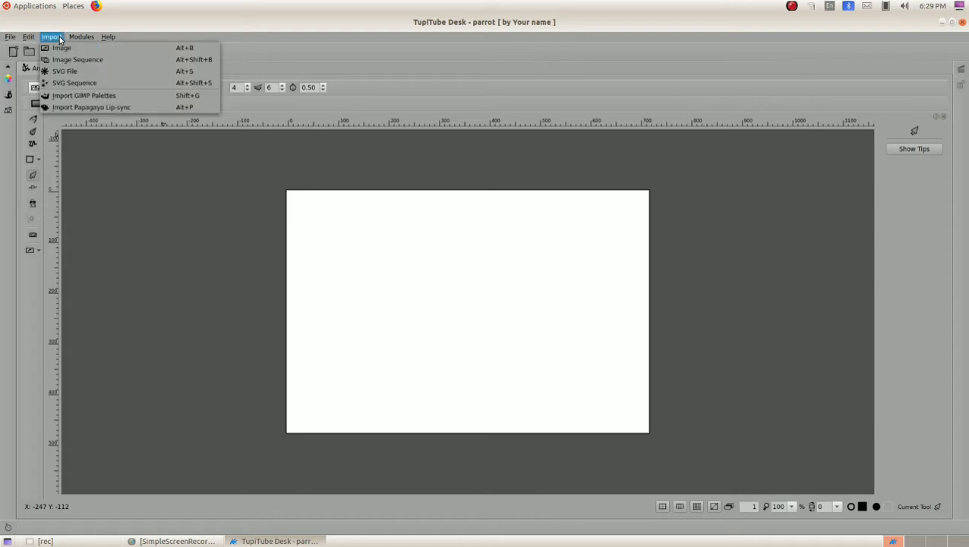
pyautogui.click(63, 48)
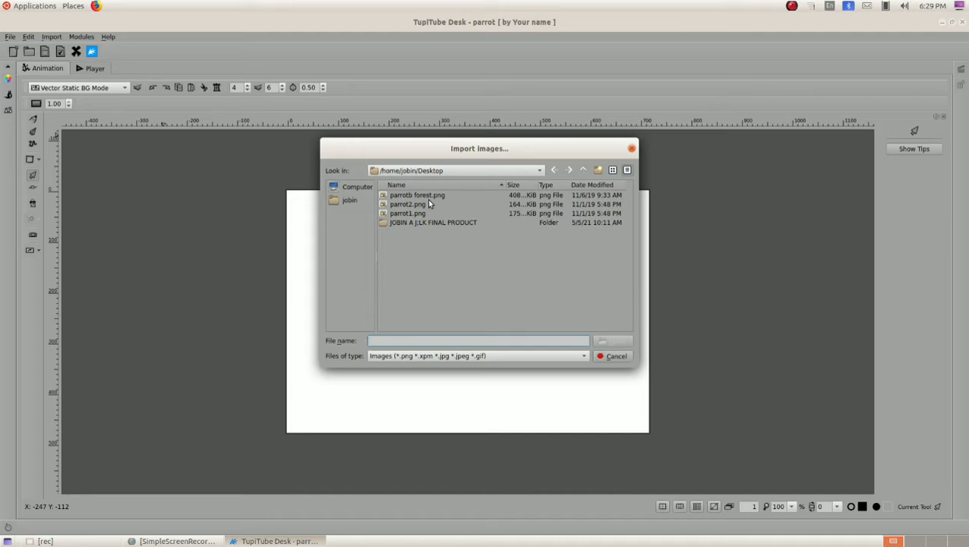
pyautogui.click(426, 196)
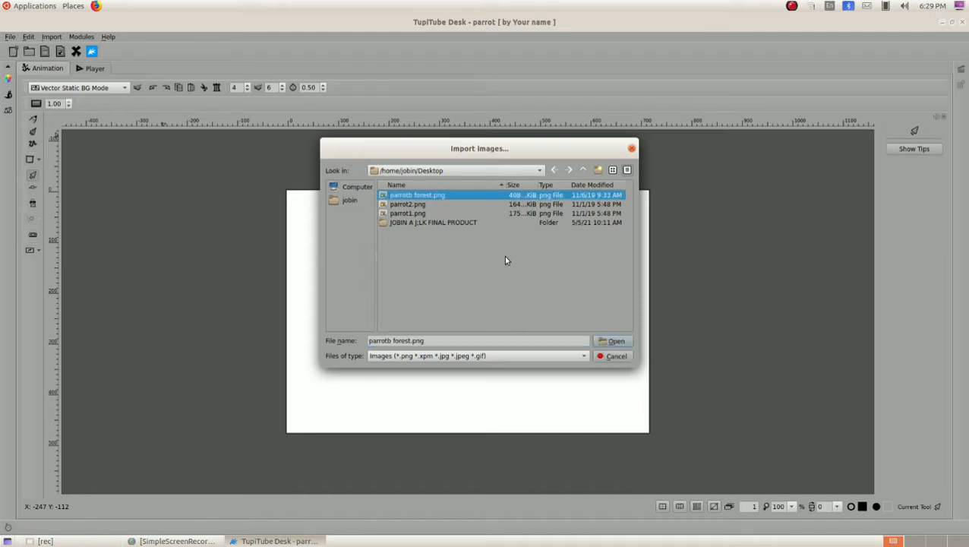
pyautogui.click(614, 340)
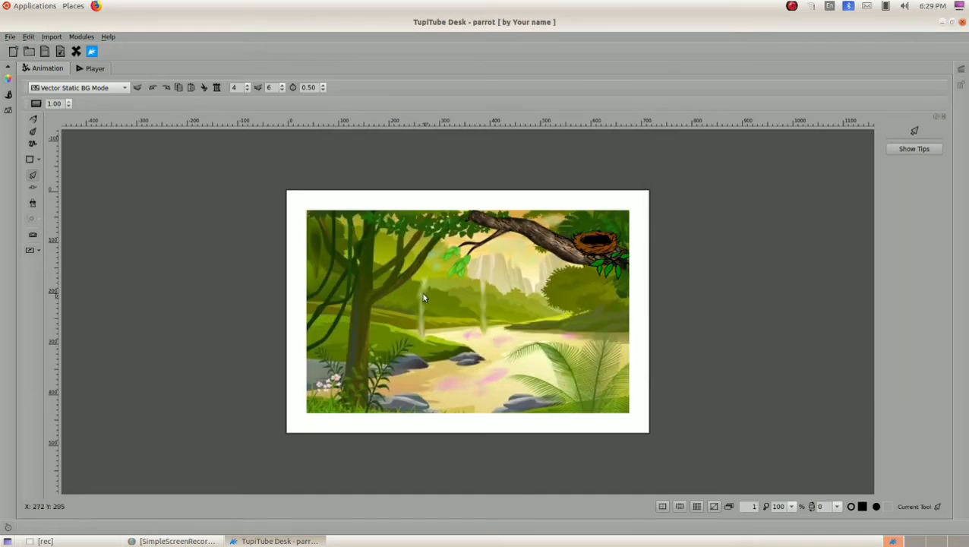
# - Enlarge the forest image to cover the whole canvas, about 1.13 by 1.22 scale, and preview the scene in the player
pyautogui.click(424, 298)
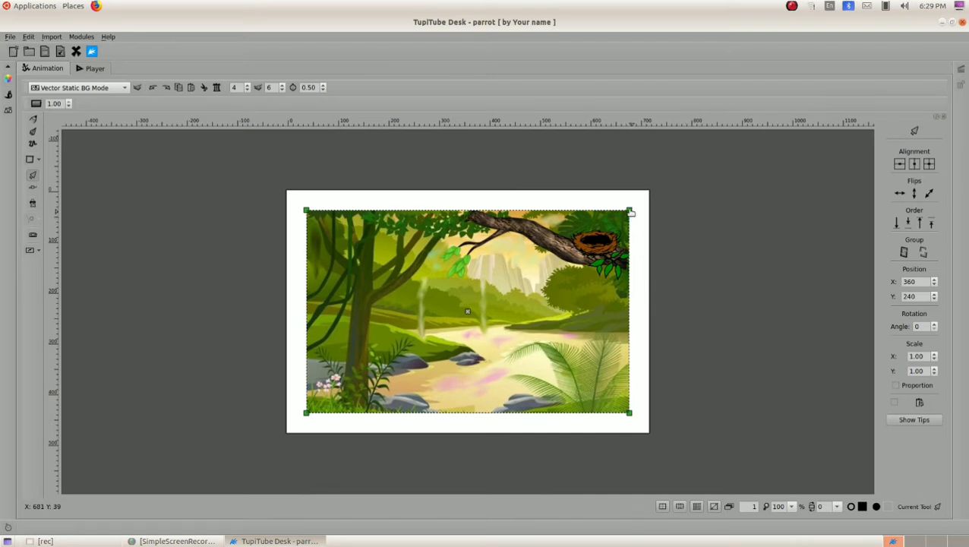
pyautogui.moveTo(629, 211); pyautogui.dragTo(651, 190)
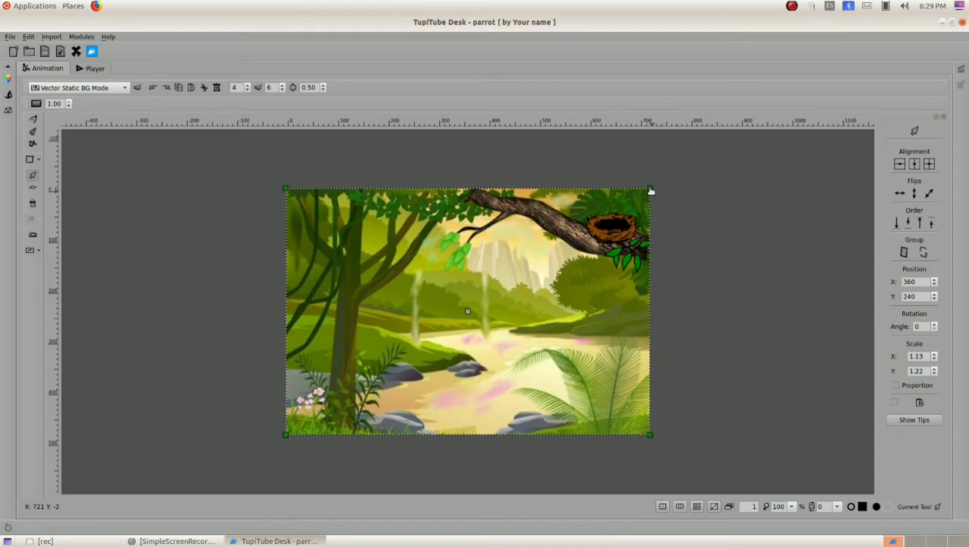
pyautogui.click(93, 70)
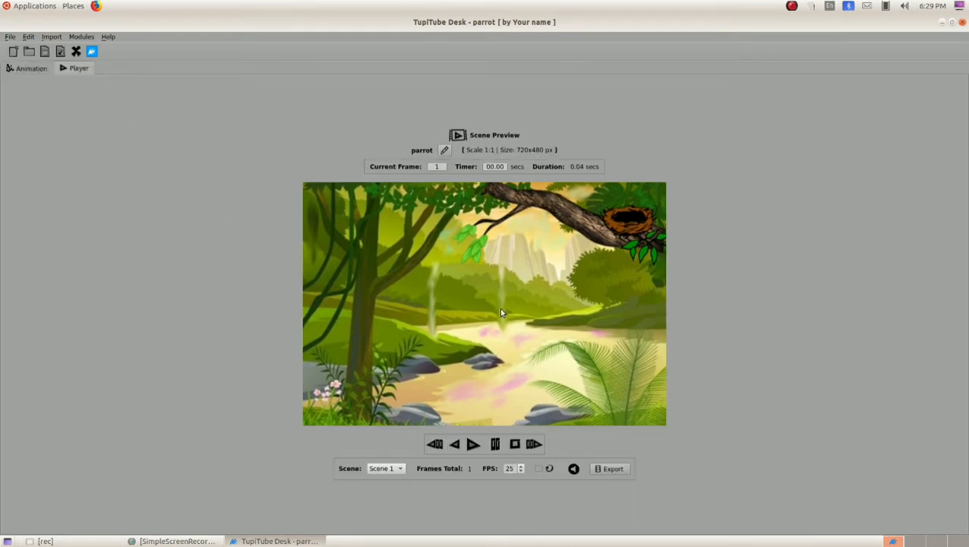
pyautogui.click(38, 69)
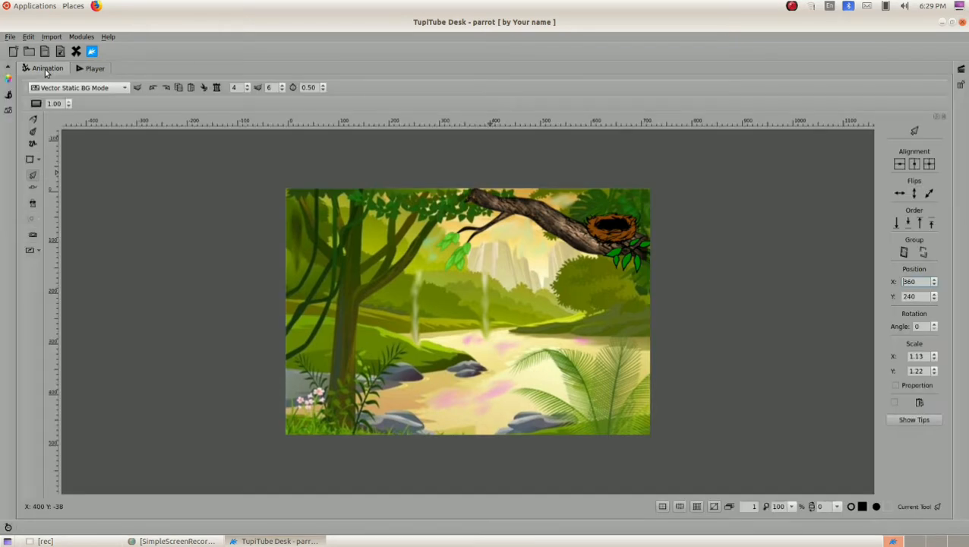
# - Switch to Frames Mode and import parrot1.png from the Desktop folder into the first frame
pyautogui.click(111, 88)
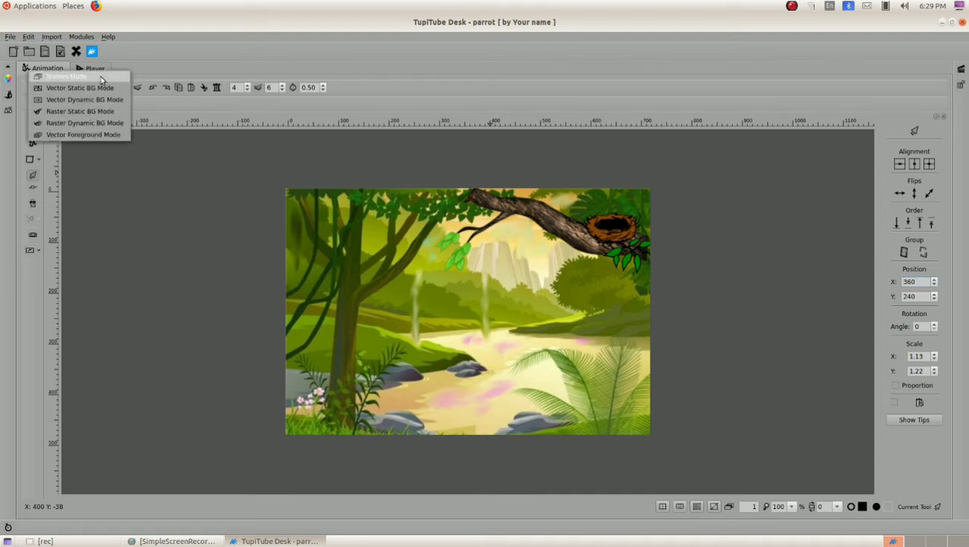
pyautogui.click(101, 77)
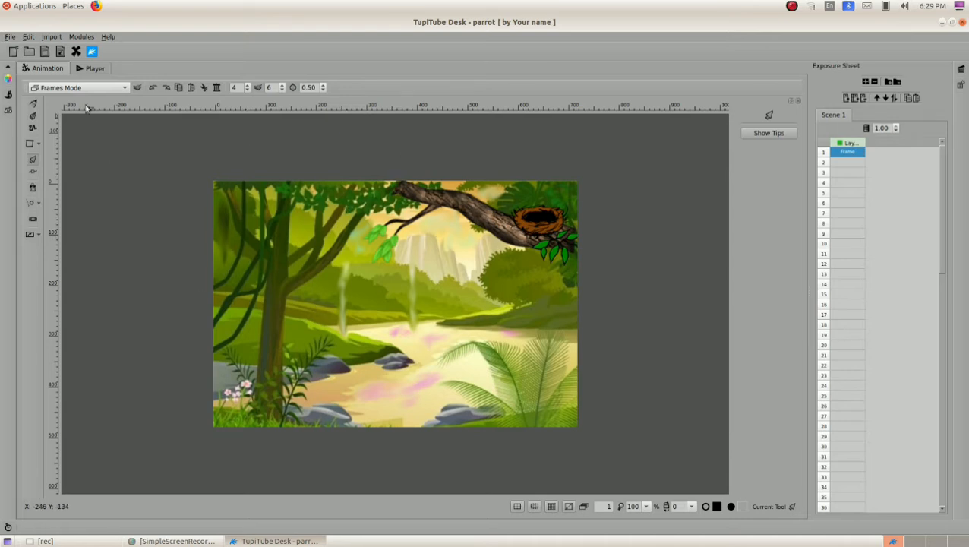
pyautogui.click(53, 37)
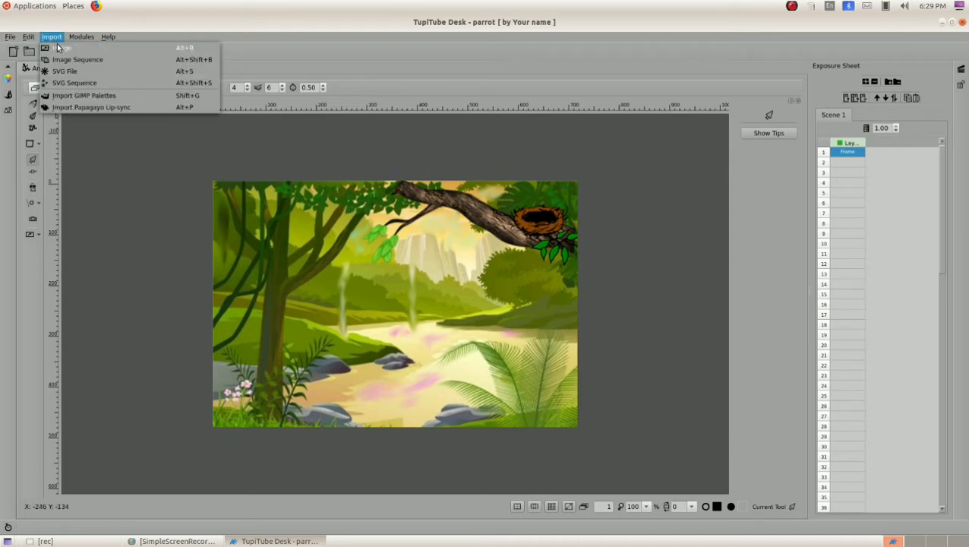
pyautogui.click(572, 235)
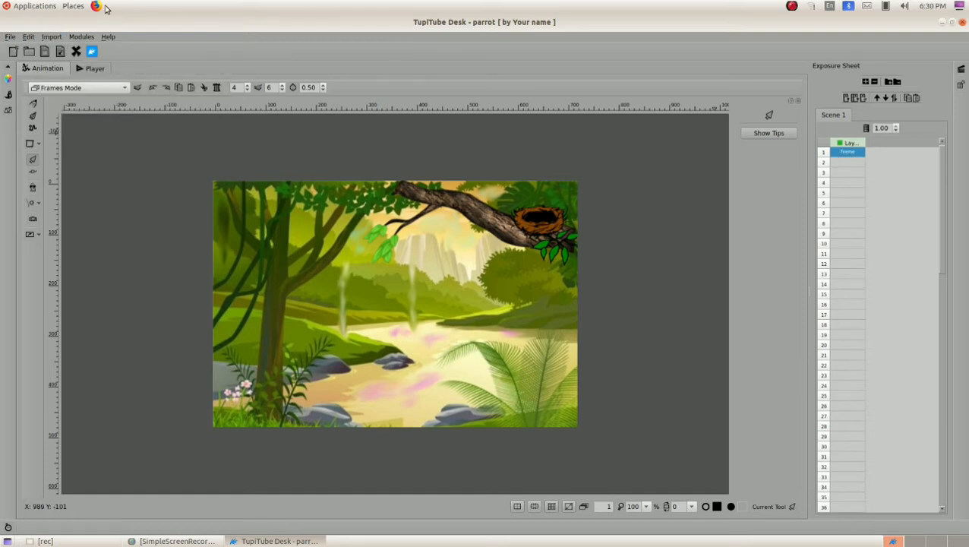
pyautogui.click(52, 36)
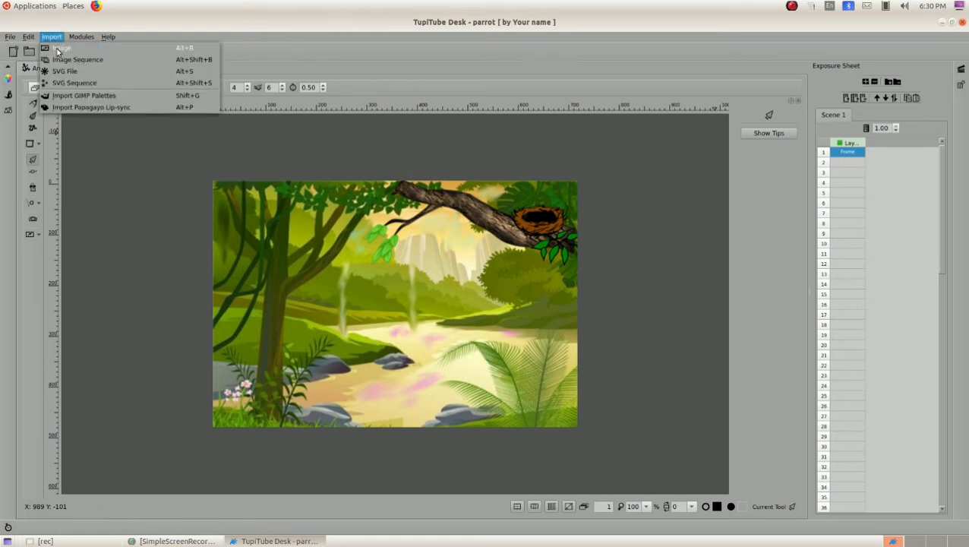
pyautogui.click(59, 50)
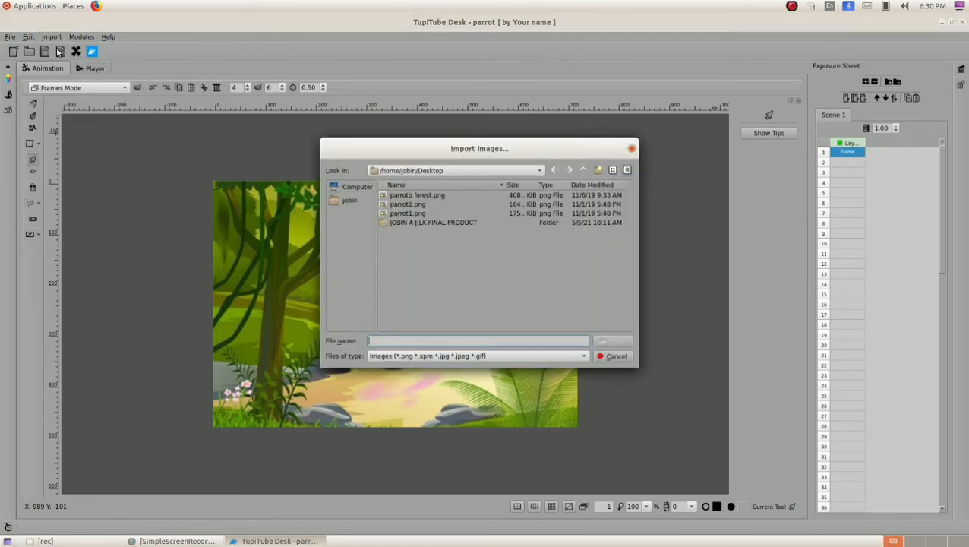
pyautogui.click(415, 214)
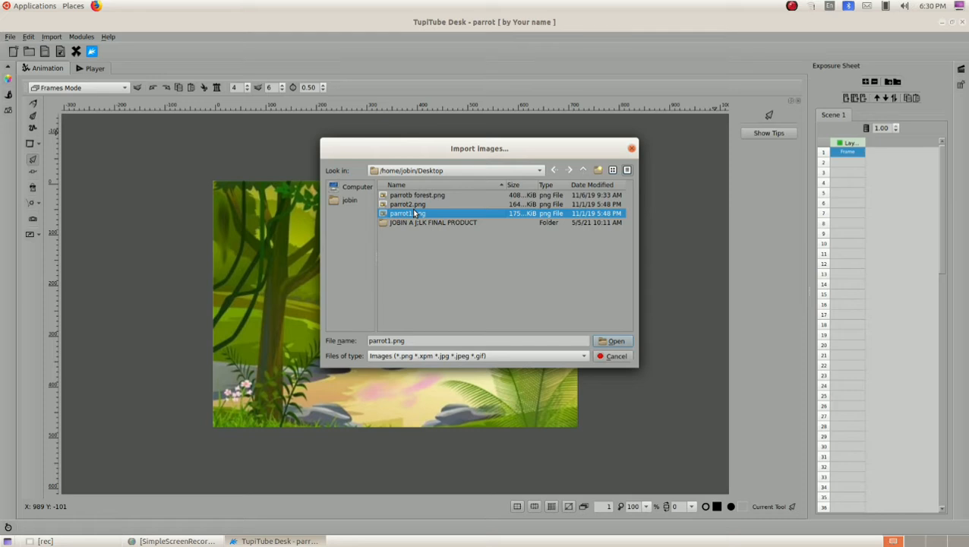
pyautogui.doubleClick(415, 213)
# - Shrink the parrot image proportionally to about 0.28 scale, keeping it centred on the canvas
pyautogui.click(336, 320)
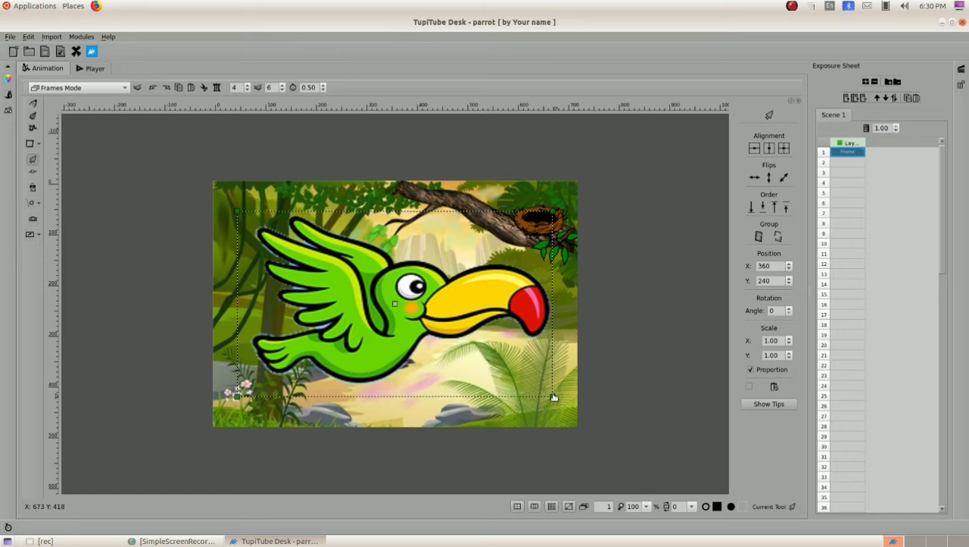
pyautogui.moveTo(553, 396); pyautogui.dragTo(438, 345)
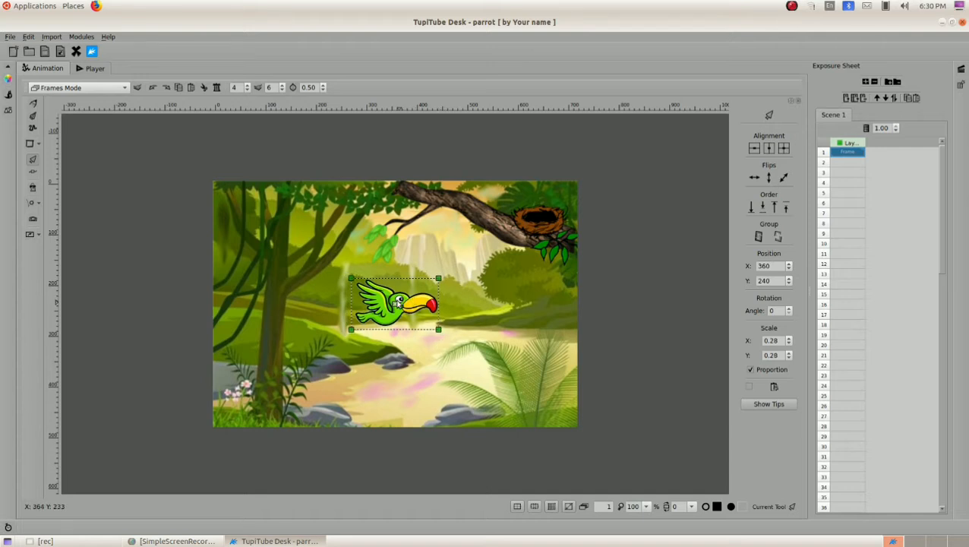
# - Move the parrot in frame 1 to the canvas's left edge, at about X -14, Y 290
pyautogui.moveTo(397, 299); pyautogui.dragTo(212, 354)
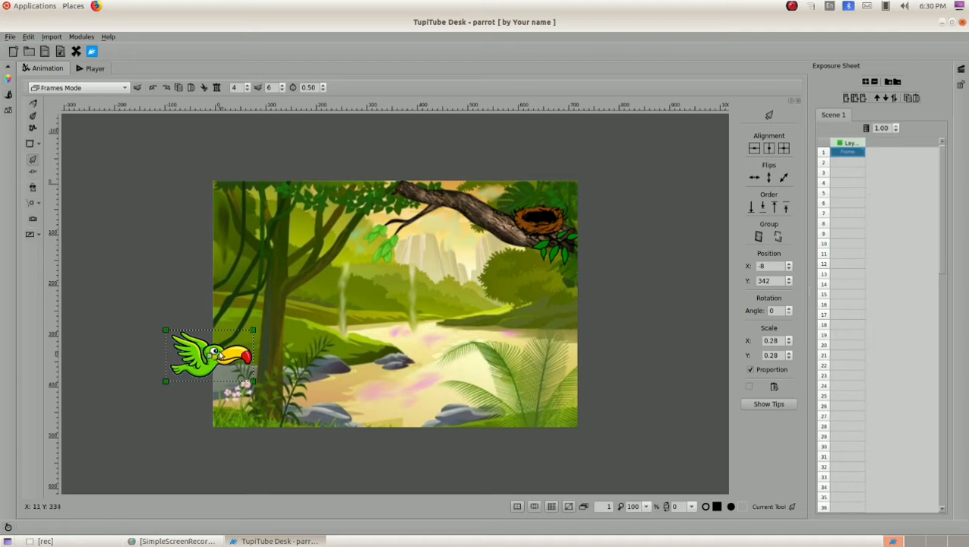
pyautogui.click(221, 338)
pyautogui.click(211, 354)
pyautogui.moveTo(210, 357); pyautogui.dragTo(206, 330)
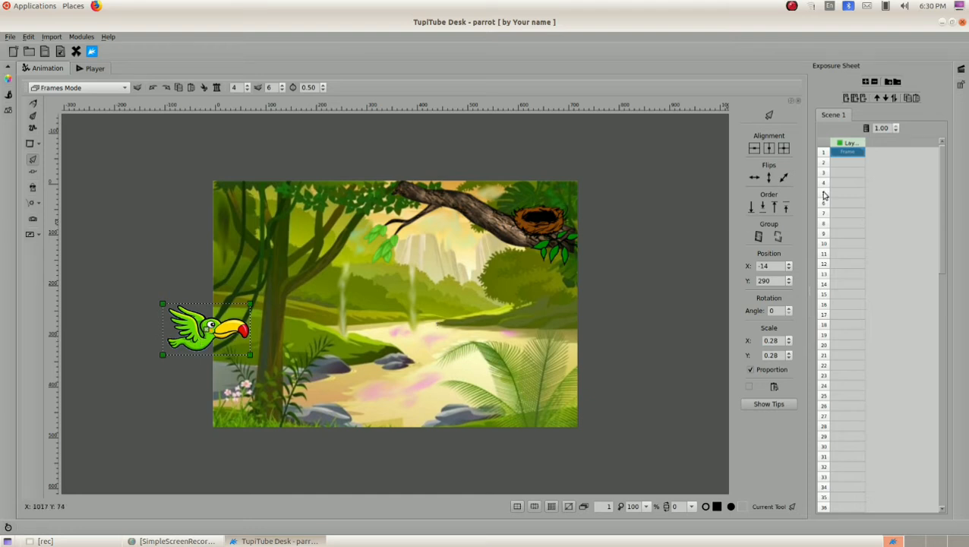
# - Create frame 2 in the exposure sheet and import parrot2.png from the Desktop folder into it
pyautogui.click(856, 162)
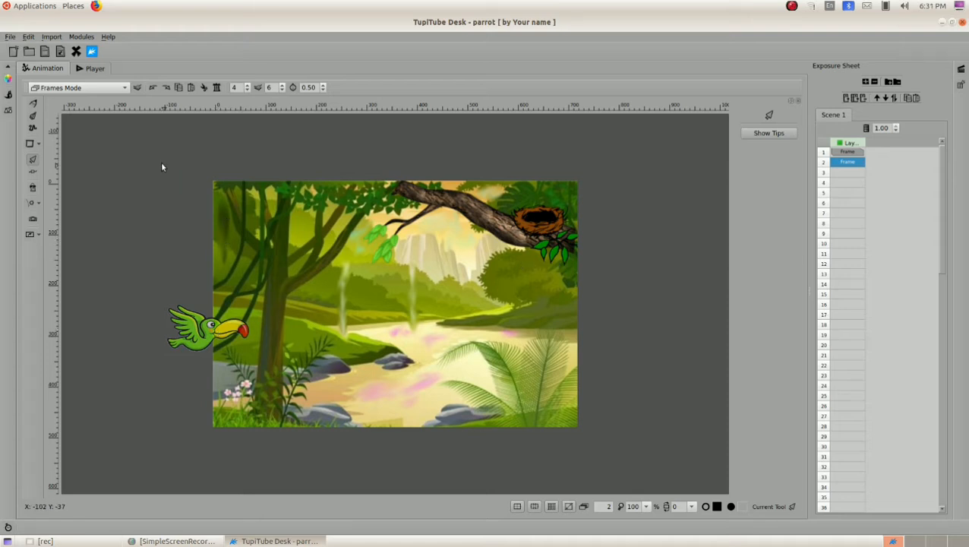
pyautogui.click(50, 36)
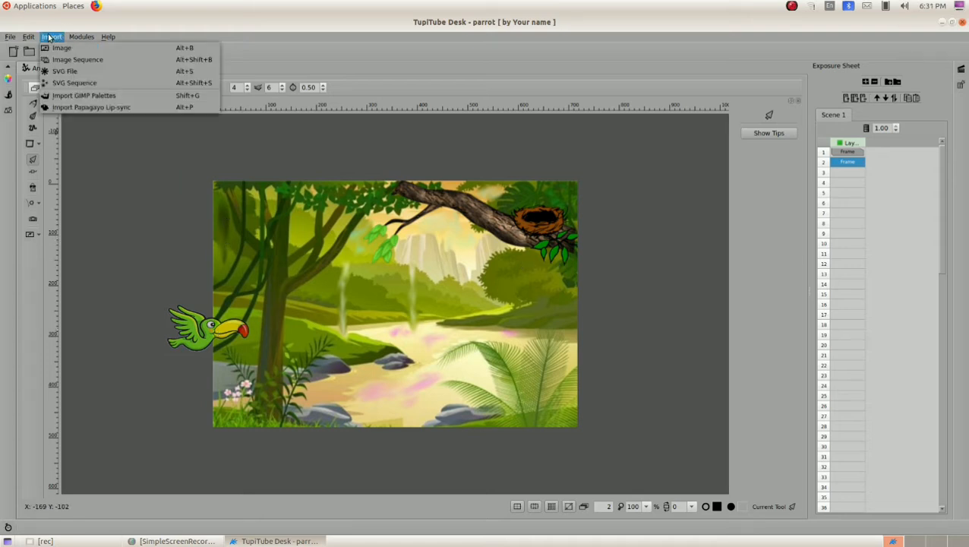
pyautogui.click(62, 48)
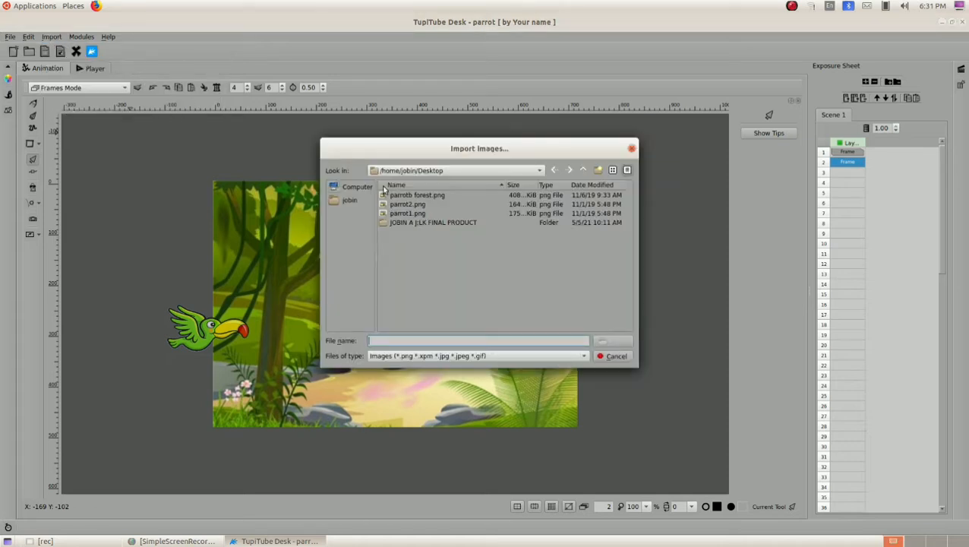
pyautogui.click(391, 204)
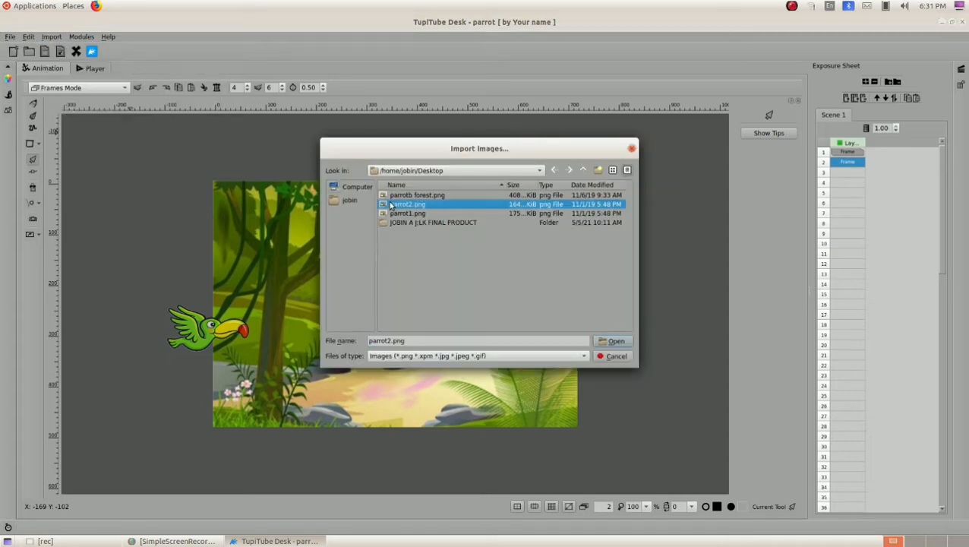
pyautogui.click(608, 342)
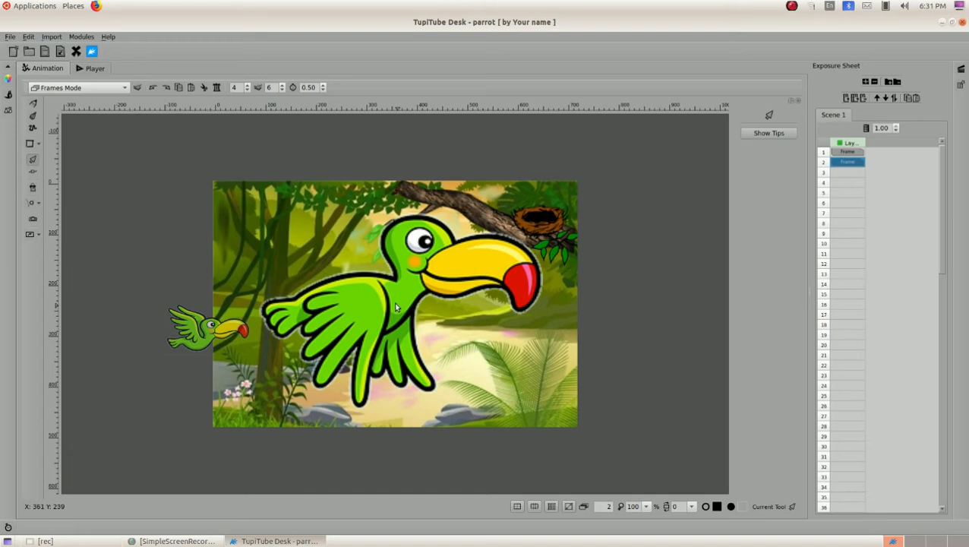
# - Shrink the frame 2 parrot proportionally to about 0.31 scale and align it over the first parrot at about X -20, Y 310
pyautogui.click(394, 306)
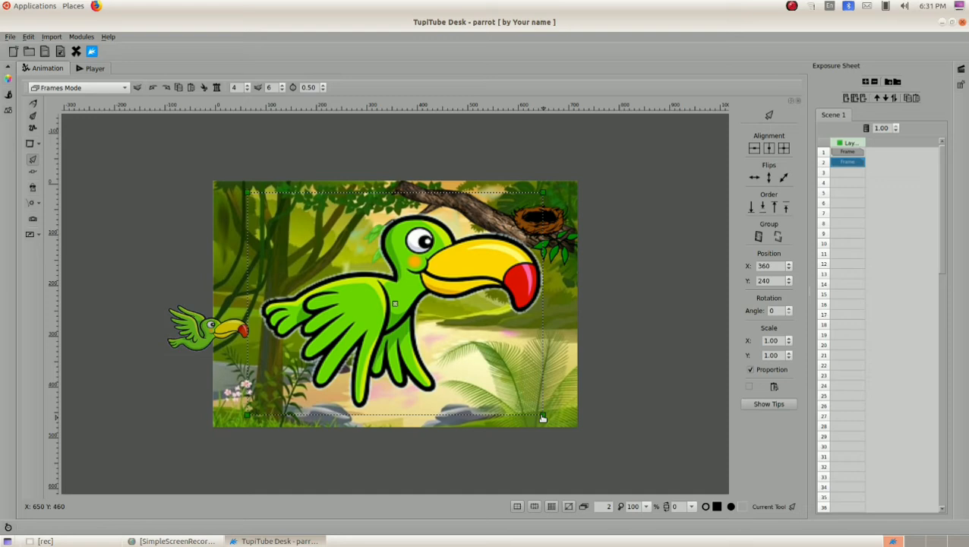
pyautogui.moveTo(519, 397); pyautogui.dragTo(462, 350)
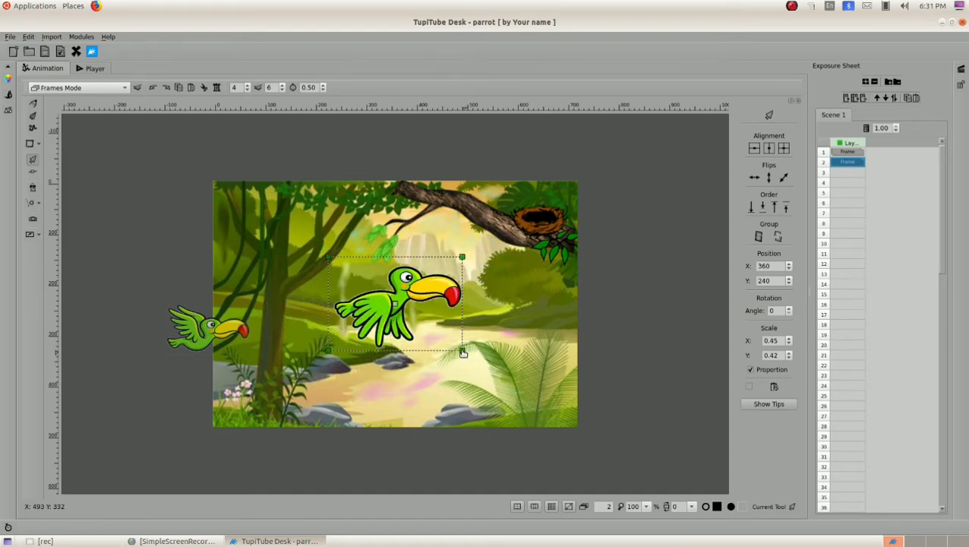
pyautogui.click(750, 369)
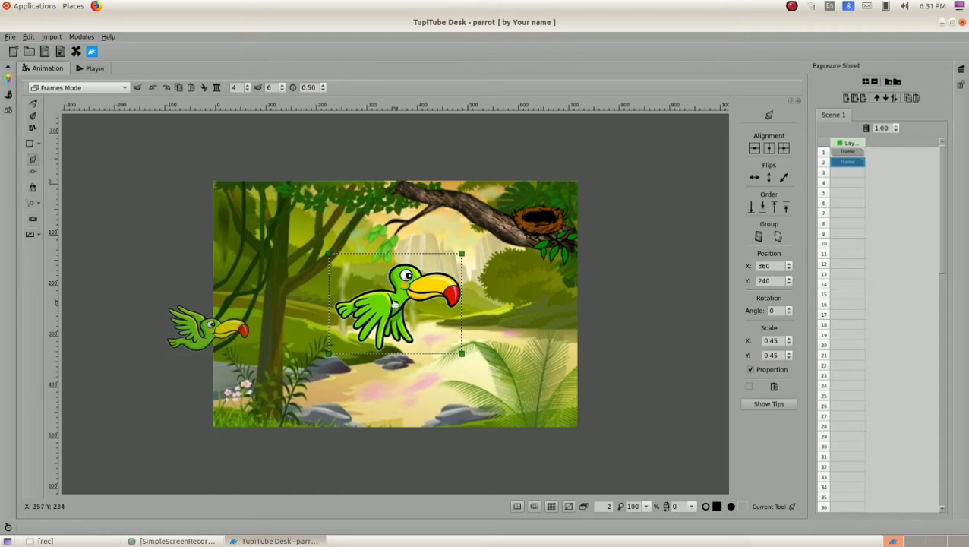
pyautogui.moveTo(394, 304); pyautogui.dragTo(190, 347)
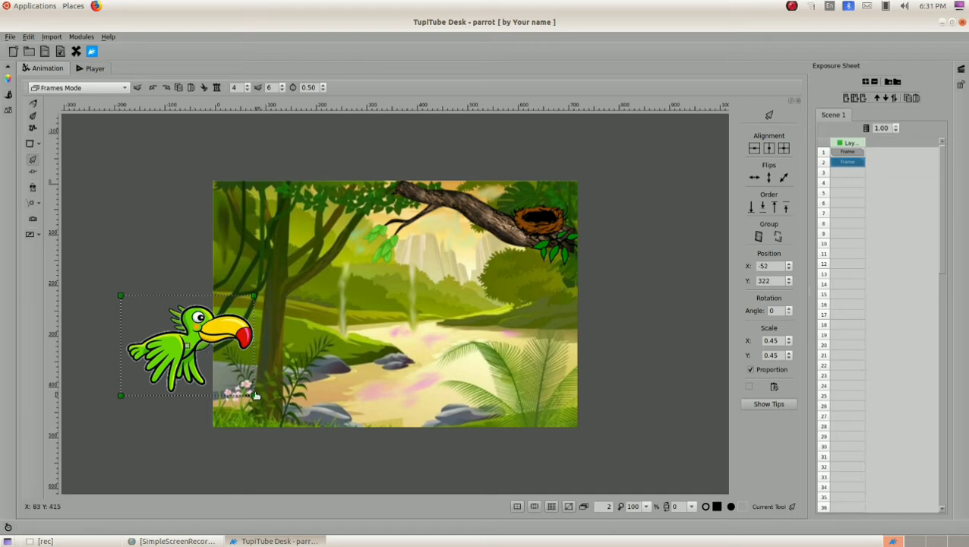
pyautogui.moveTo(254, 395); pyautogui.dragTo(236, 381)
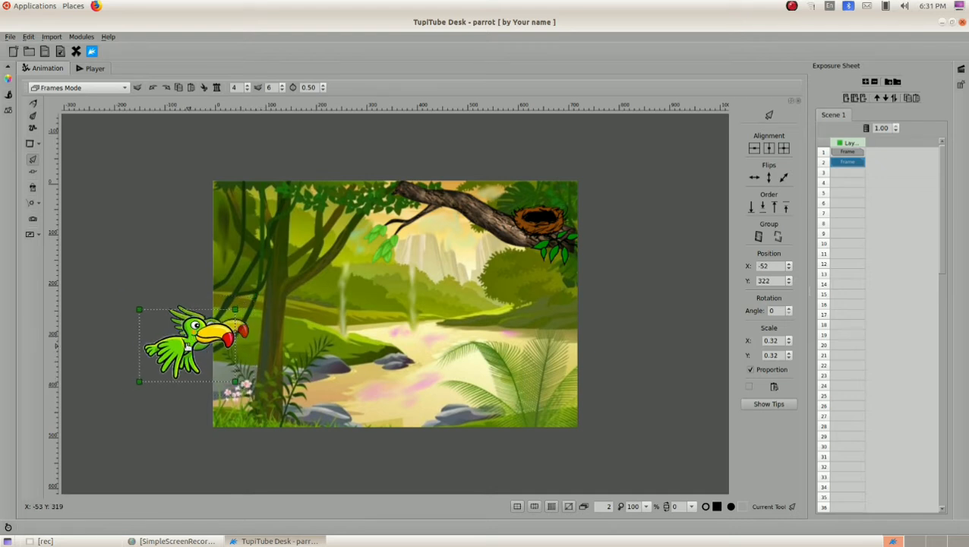
pyautogui.moveTo(187, 347); pyautogui.dragTo(202, 341)
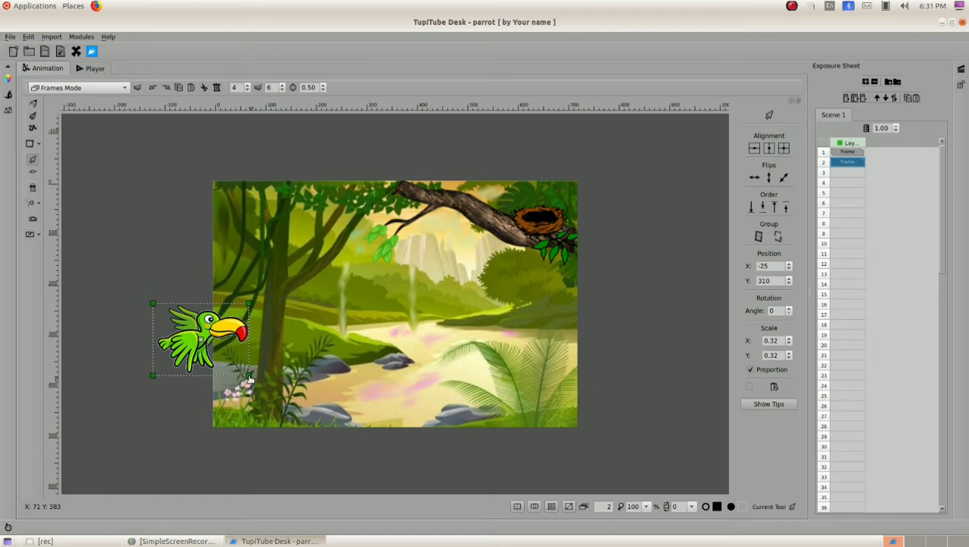
pyautogui.moveTo(250, 378); pyautogui.dragTo(246, 376)
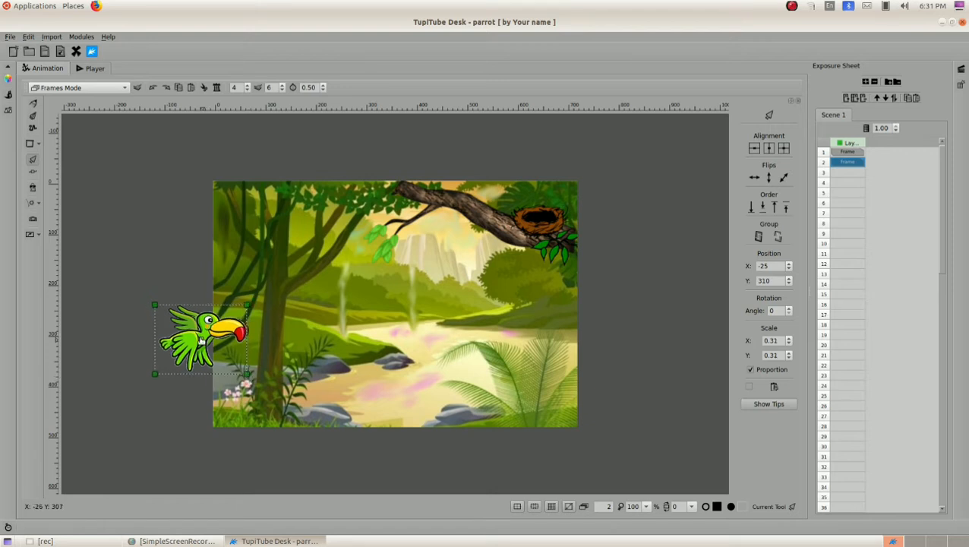
pyautogui.moveTo(202, 341); pyautogui.dragTo(204, 343)
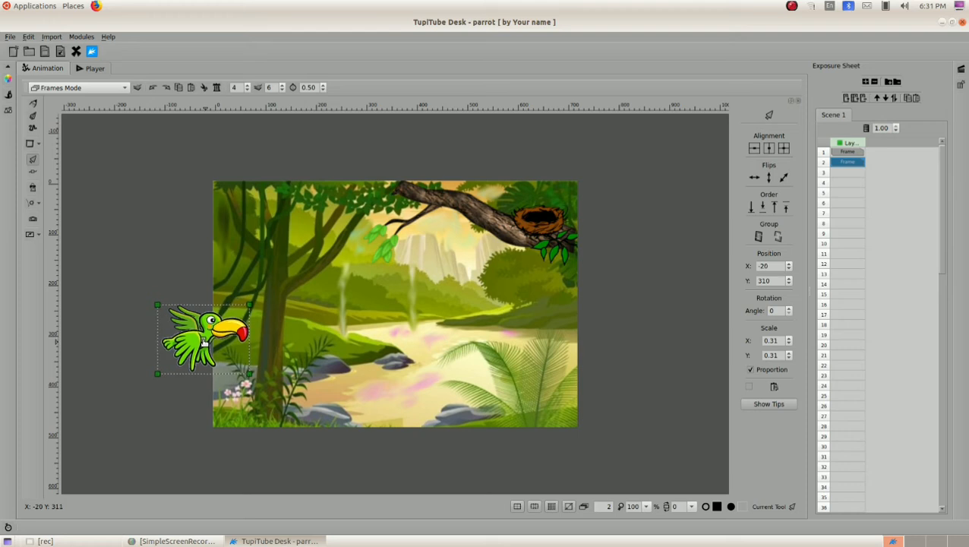
pyautogui.click(229, 346)
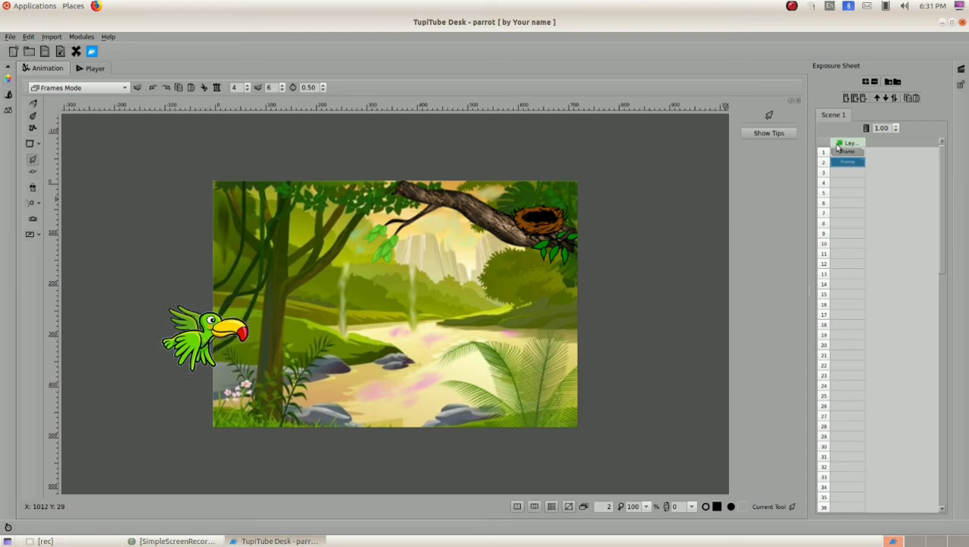
# - Copy frames 1 and 2 together and paste them starting at frame 3
pyautogui.moveTo(839, 155); pyautogui.dragTo(841, 167)
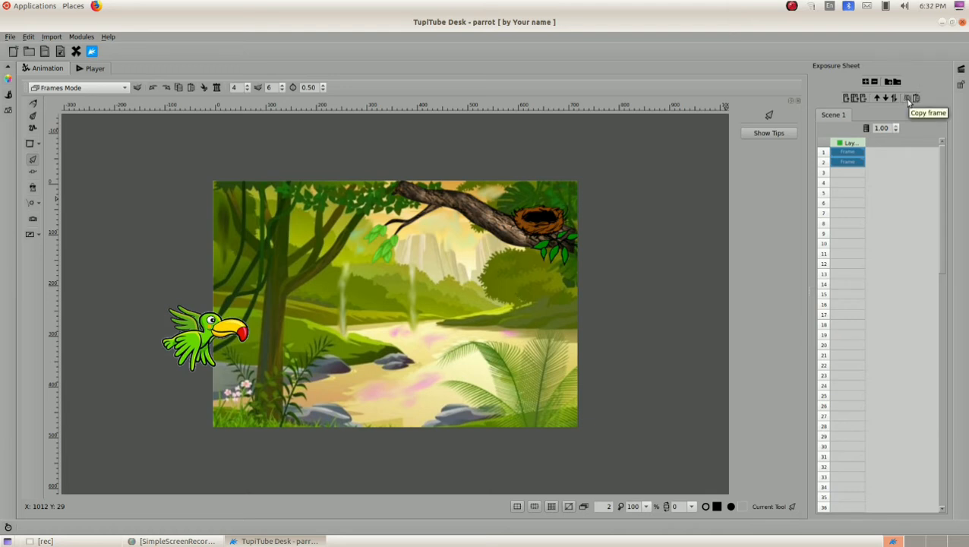
pyautogui.click(908, 99)
pyautogui.click(855, 174)
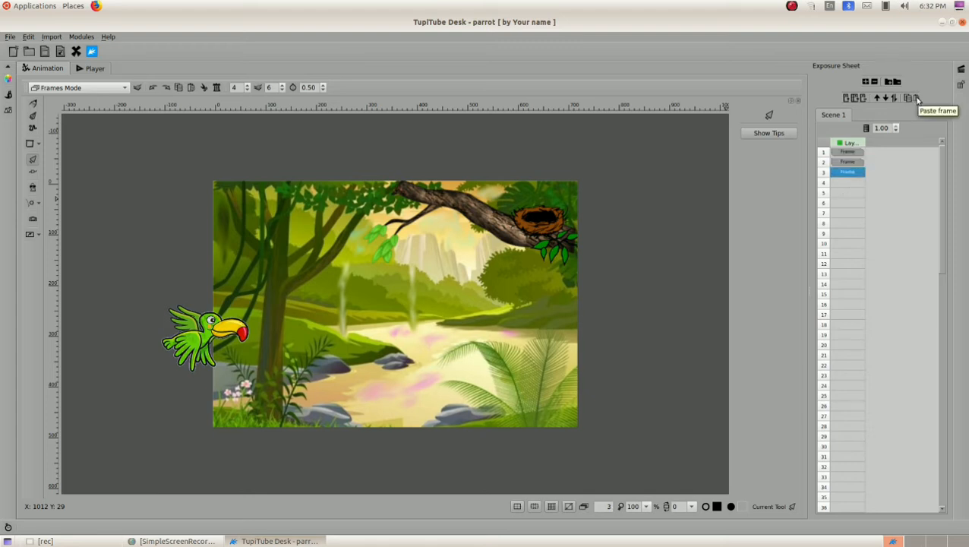
pyautogui.click(918, 99)
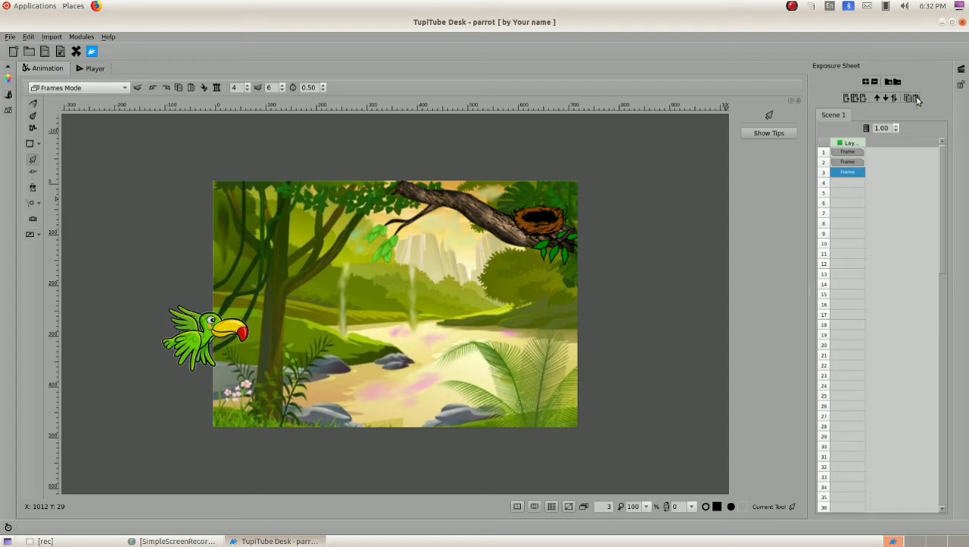
# - Move the parrot slightly forward and up to about X 21, Y 281 in frame 3 and about X 13, Y 302 in frame 4
pyautogui.click(843, 174)
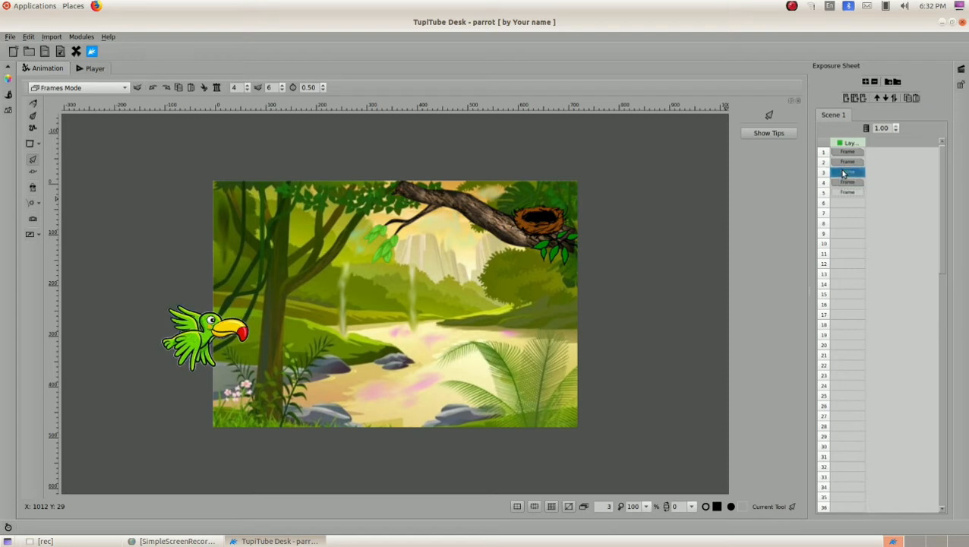
pyautogui.click(206, 337)
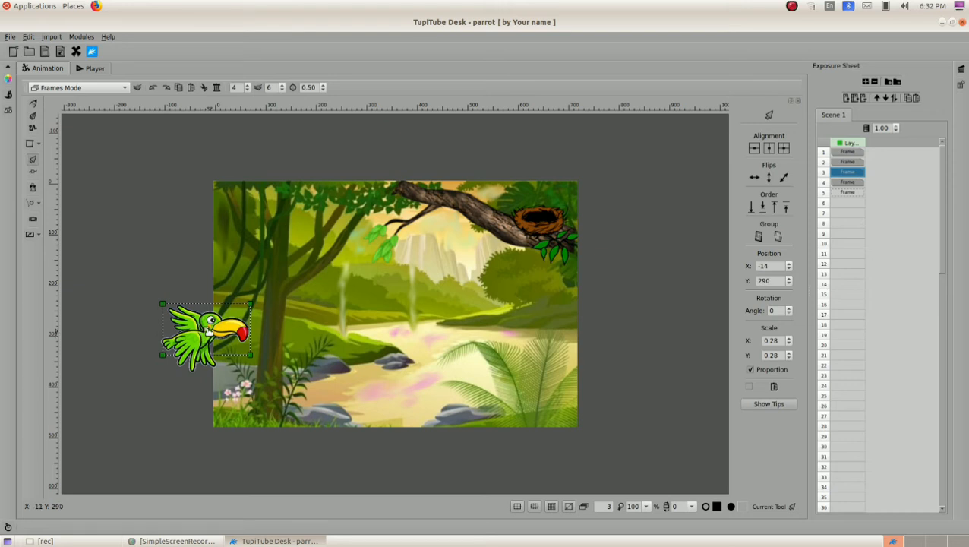
pyautogui.moveTo(207, 331); pyautogui.dragTo(224, 325)
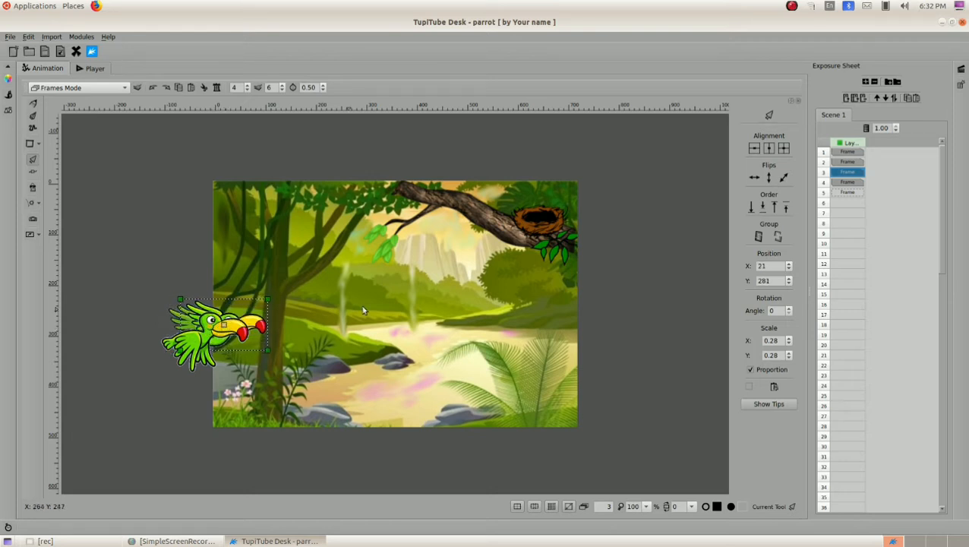
pyautogui.click(848, 182)
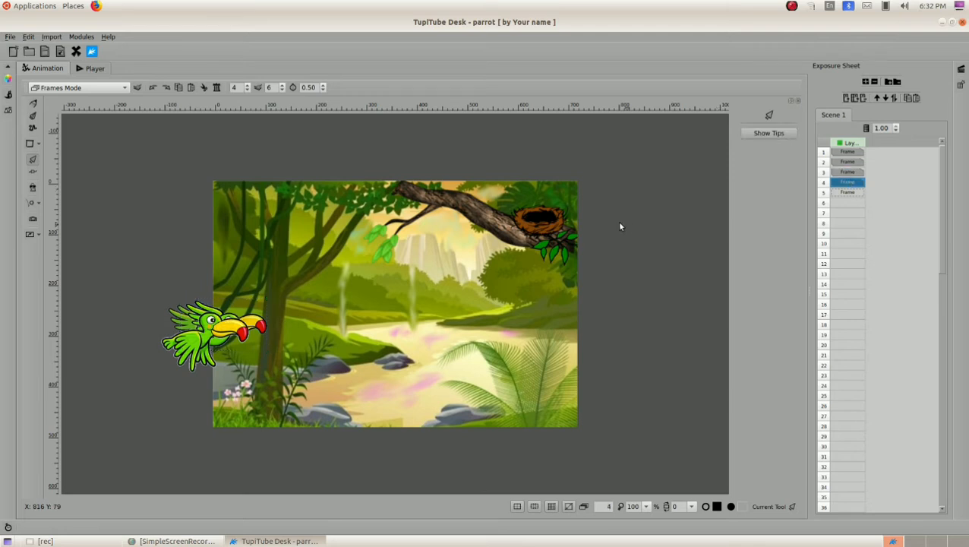
pyautogui.click(190, 350)
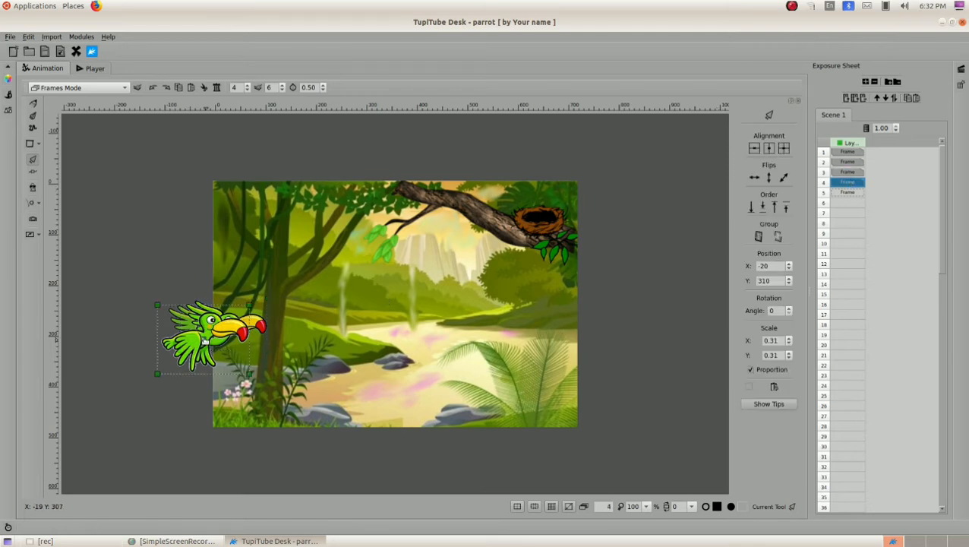
pyautogui.moveTo(205, 341); pyautogui.dragTo(222, 337)
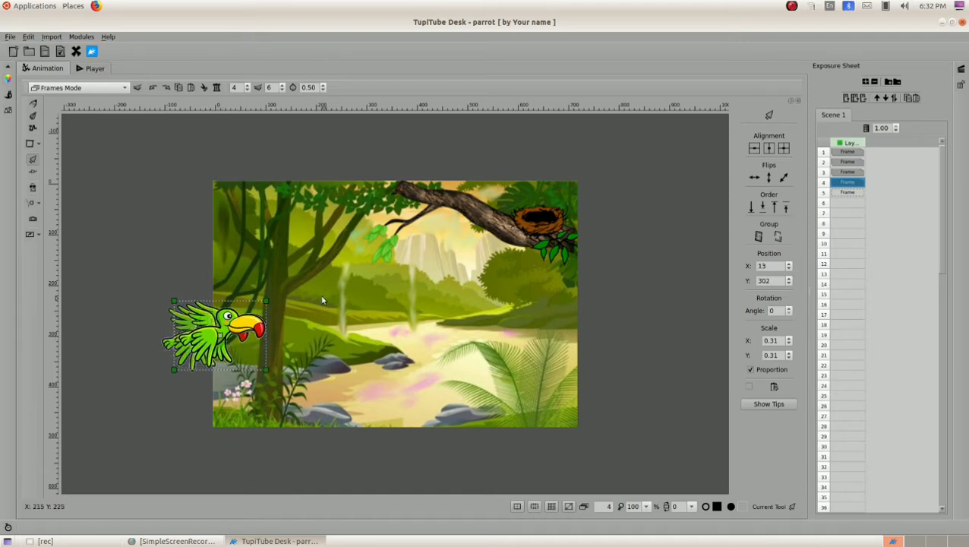
pyautogui.click(456, 309)
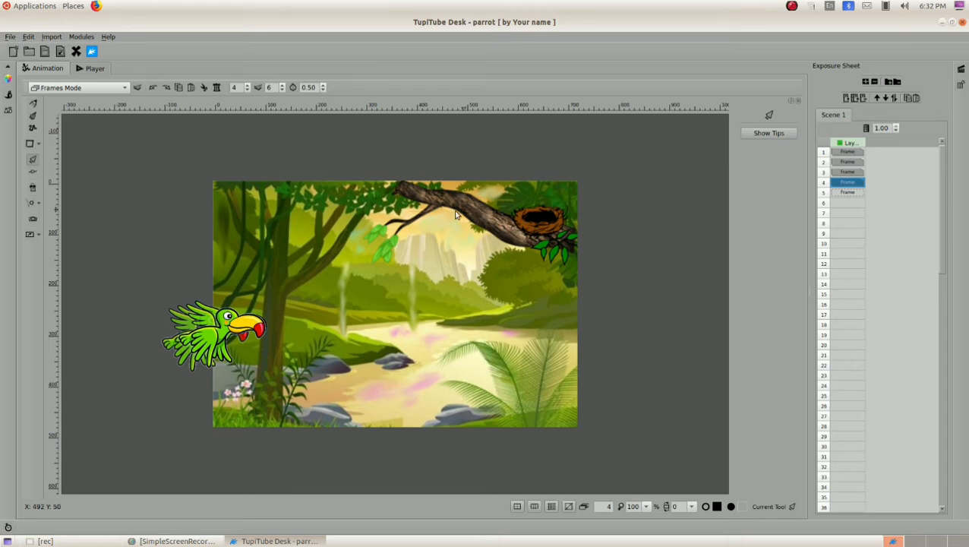
# - Copy frames 3 and 4 together and paste them starting at frame 5
pyautogui.click(842, 172)
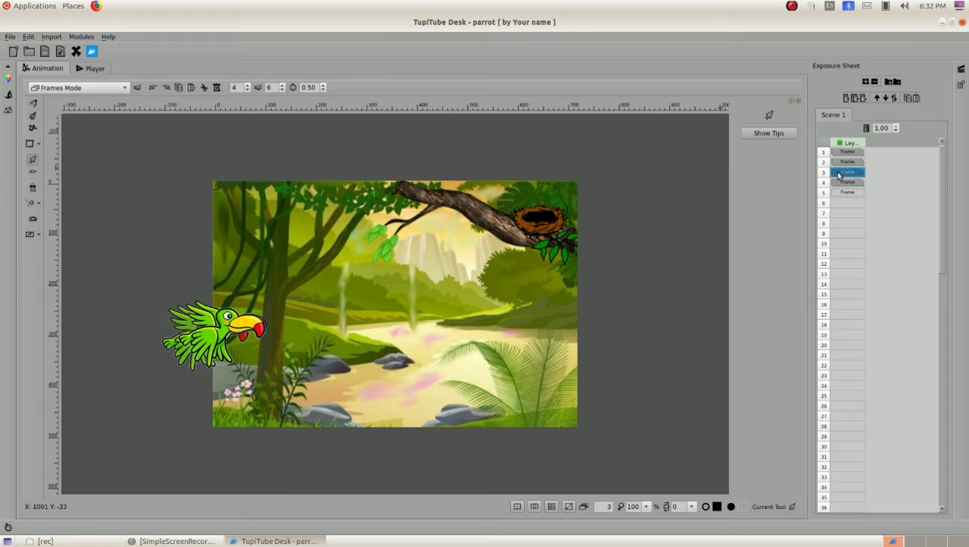
pyautogui.moveTo(840, 175); pyautogui.dragTo(840, 183)
pyautogui.click(845, 193)
pyautogui.click(914, 98)
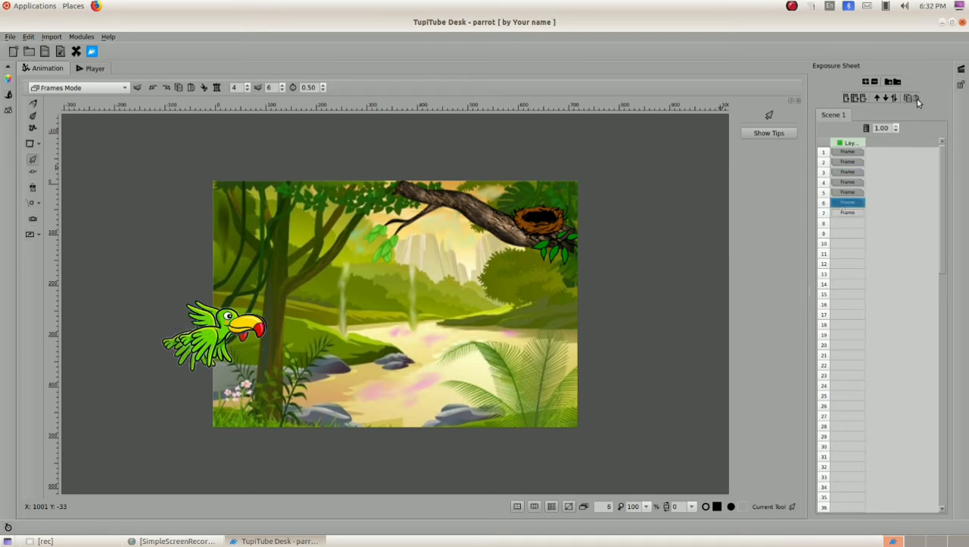
# - Advance the parrot to about X 48, Y 273 in frame 5 and about X 42, Y 291 in frame 6
pyautogui.click(848, 192)
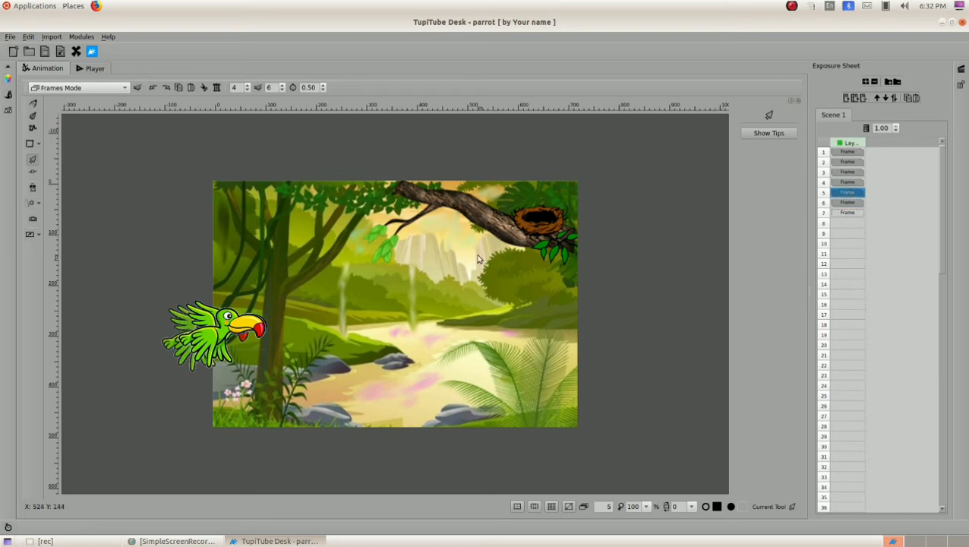
pyautogui.click(221, 340)
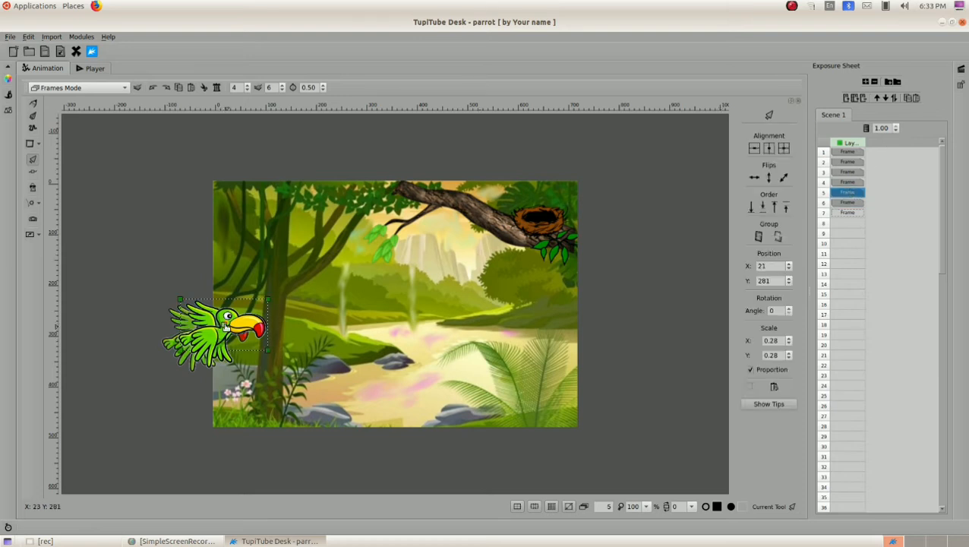
pyautogui.moveTo(225, 327); pyautogui.dragTo(238, 322)
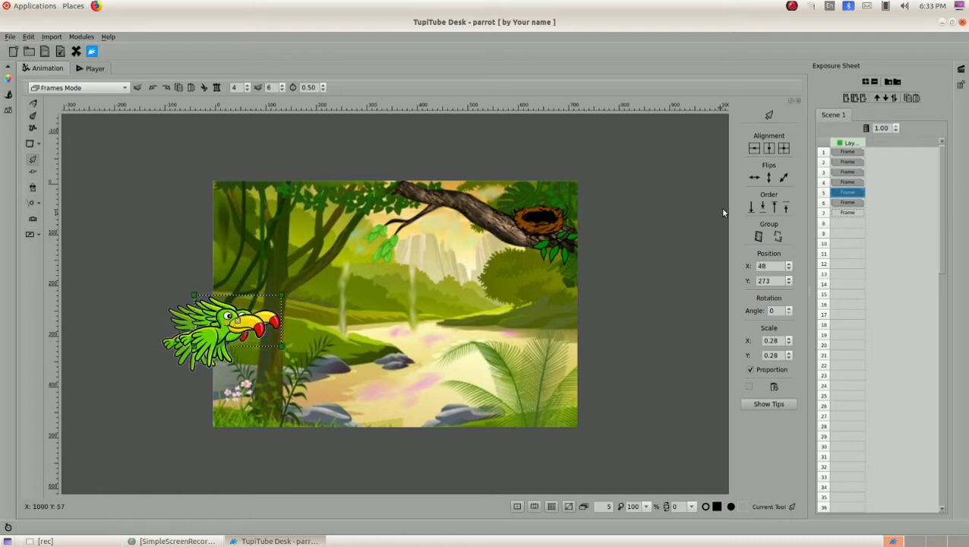
pyautogui.click(841, 202)
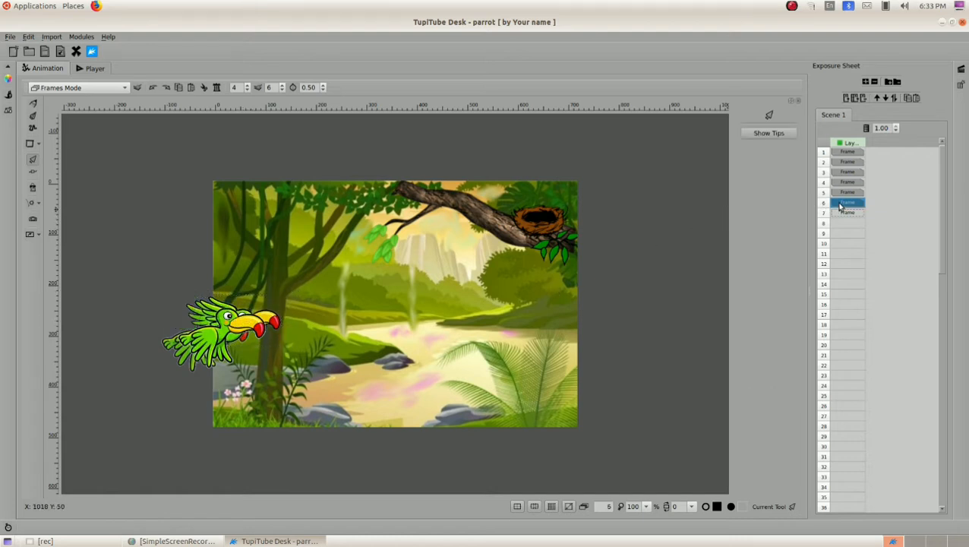
pyautogui.click(210, 345)
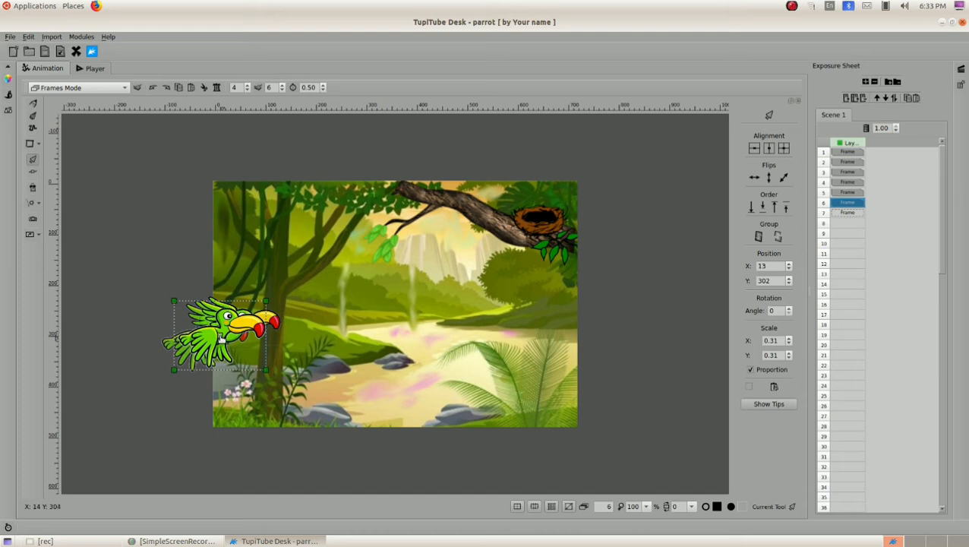
pyautogui.moveTo(221, 339); pyautogui.dragTo(235, 333)
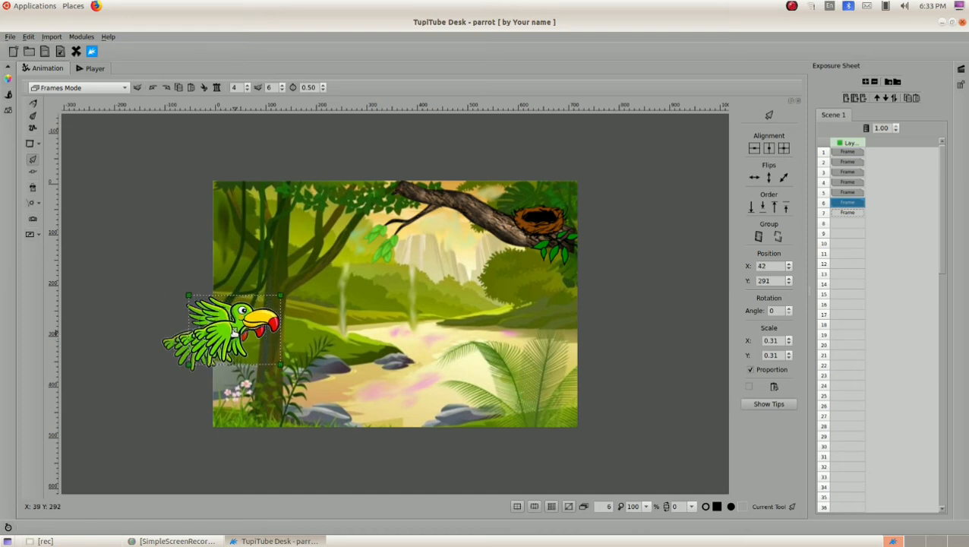
# - Copy frames 5 and 6 together and paste them starting at frame 7
pyautogui.click(841, 192)
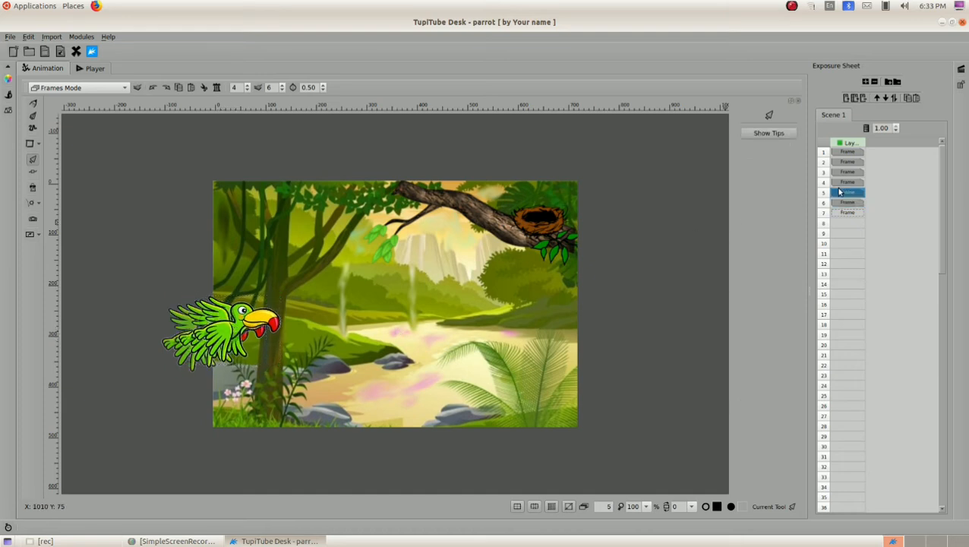
pyautogui.click(840, 202)
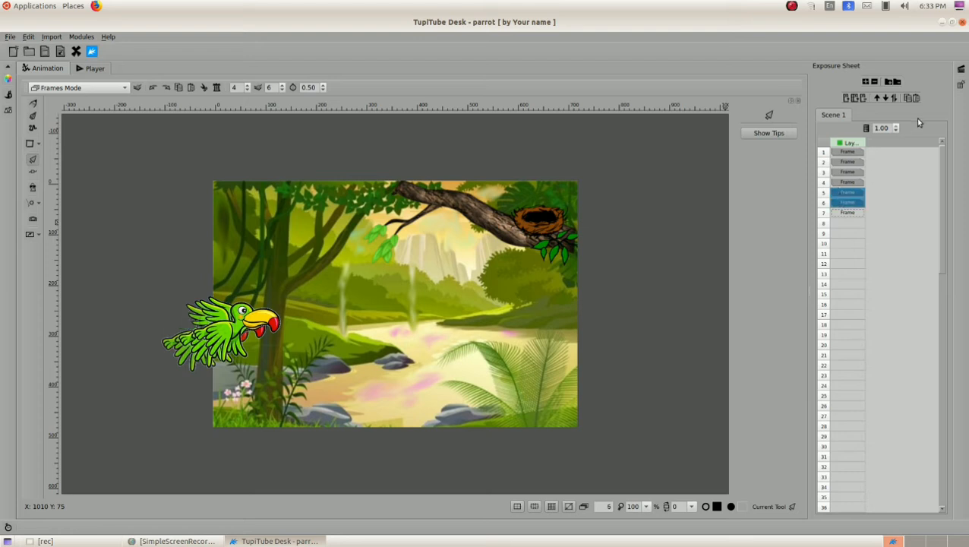
pyautogui.click(909, 98)
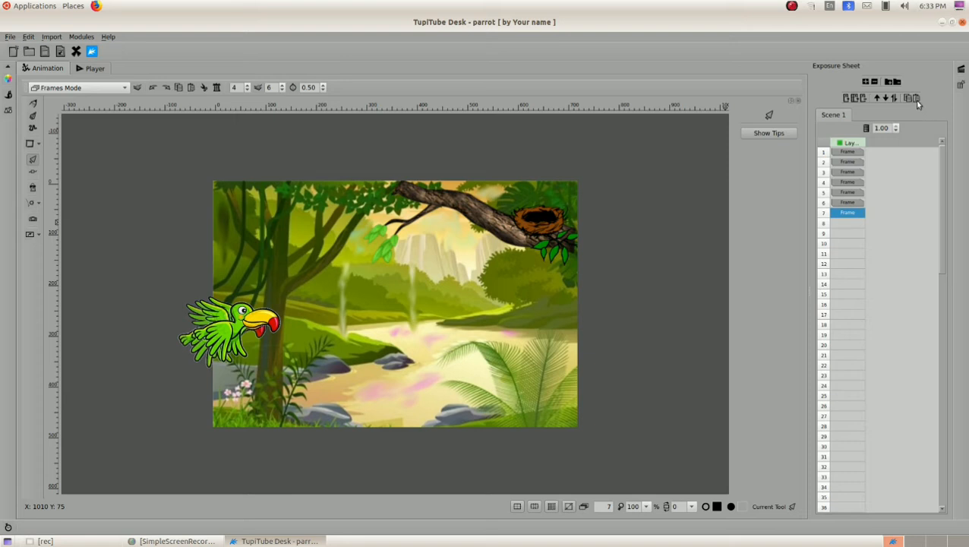
pyautogui.click(915, 101)
# - Move the parrot forward and up to about X 75, Y 265 in frame 7 and about X 69, Y 283 in frame 8
pyautogui.click(837, 214)
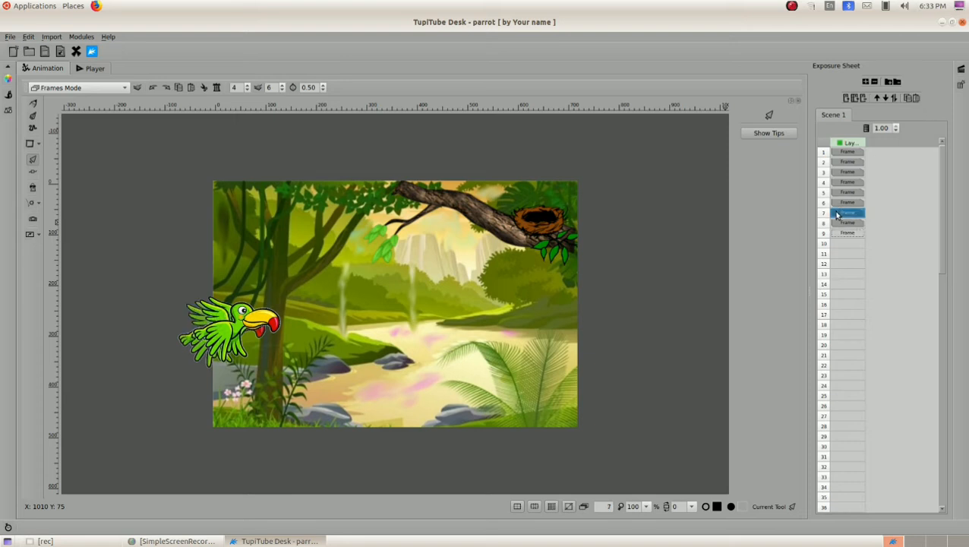
pyautogui.click(233, 333)
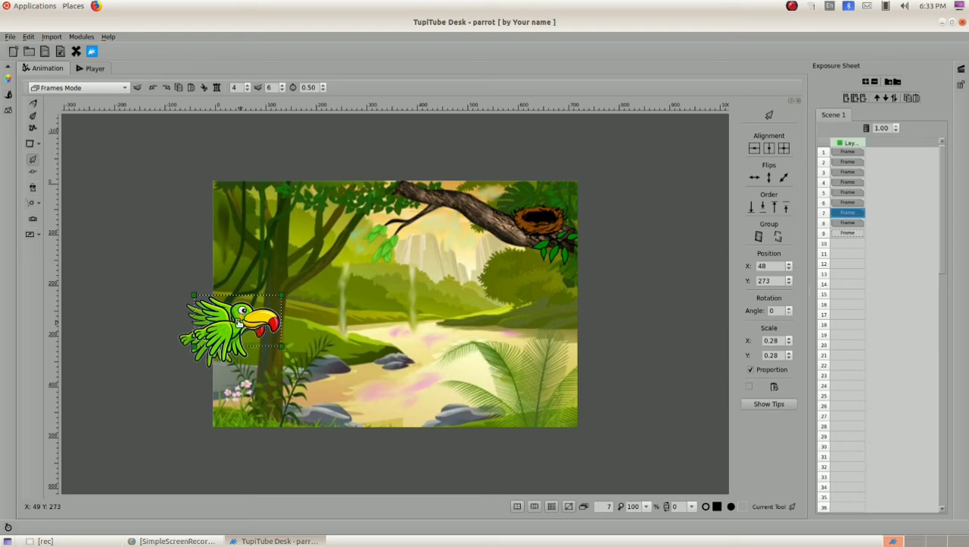
pyautogui.moveTo(239, 323); pyautogui.dragTo(252, 319)
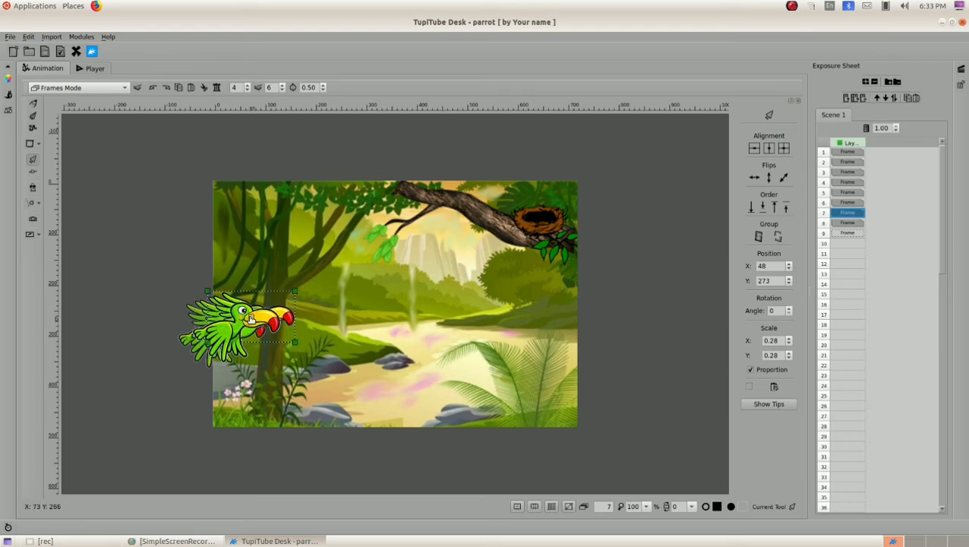
pyautogui.click(836, 222)
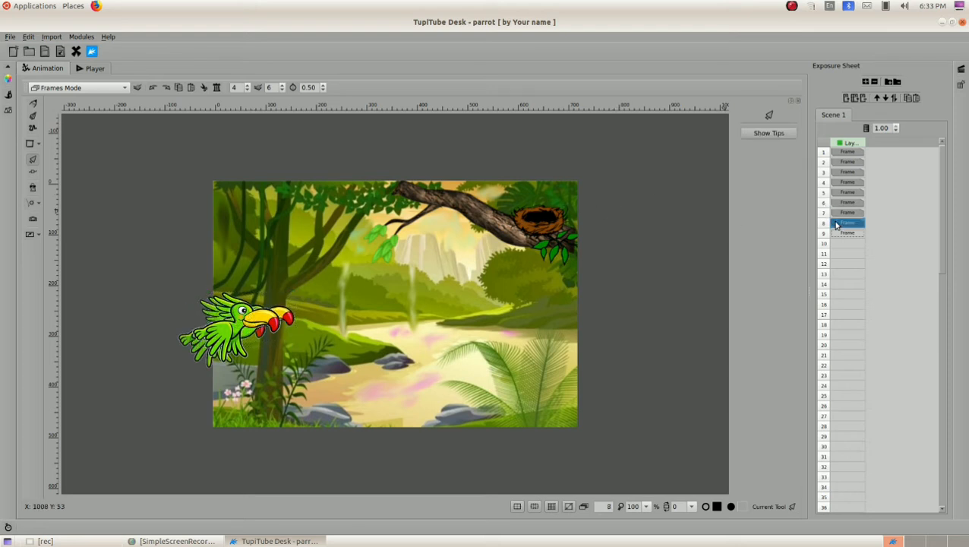
pyautogui.click(233, 328)
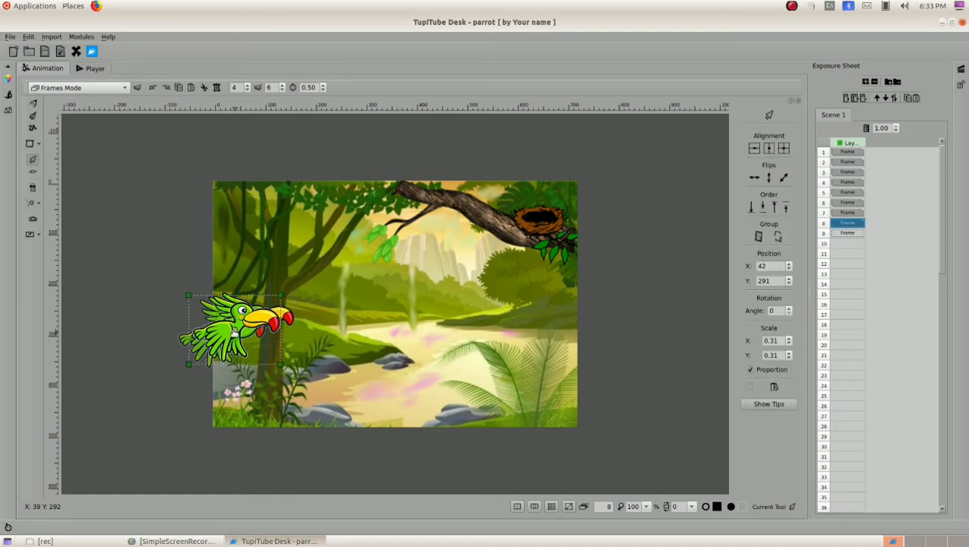
pyautogui.moveTo(233, 329); pyautogui.dragTo(247, 325)
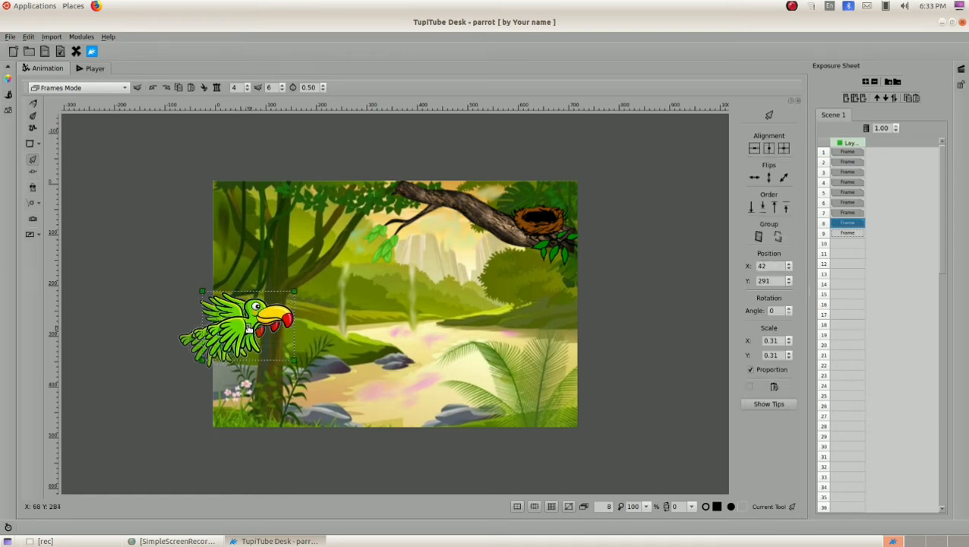
# - Copy frames 7 and 8 together and paste them starting at frame 9
pyautogui.keyDown('shift'); pyautogui.click(841, 213); pyautogui.keyUp('shift')
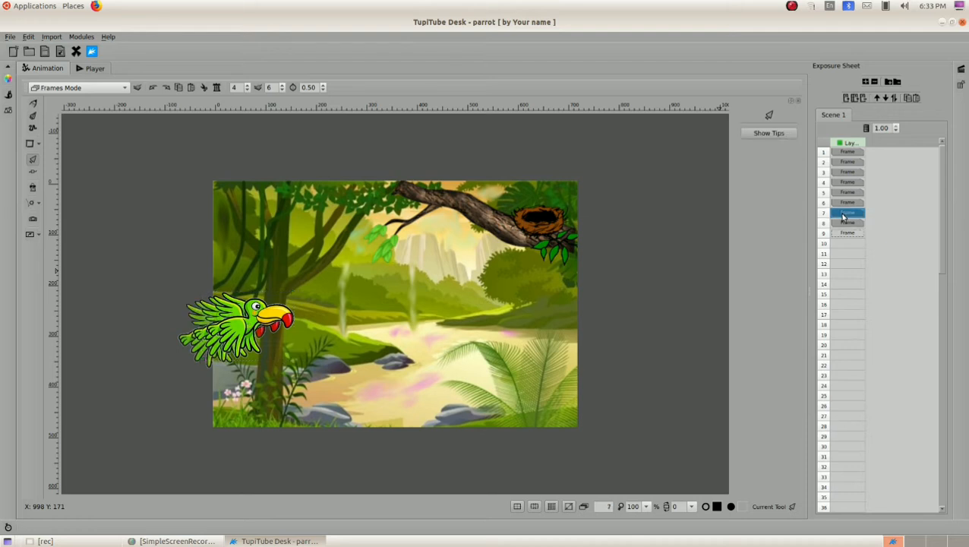
pyautogui.click(906, 99)
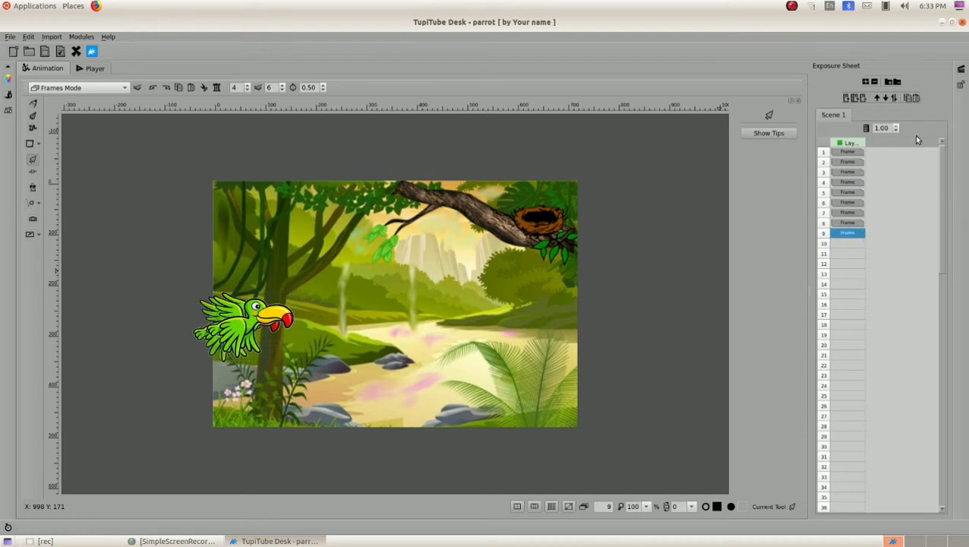
pyautogui.click(915, 98)
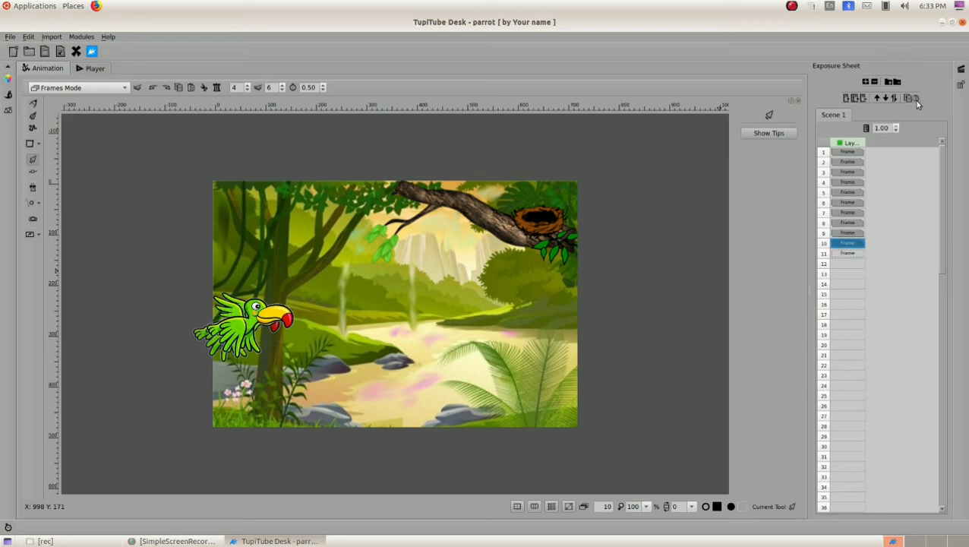
# - Advance the parrot to about X 100, Y 256 in frame 9 and about X 94, Y 273 in frame 10
pyautogui.click(837, 234)
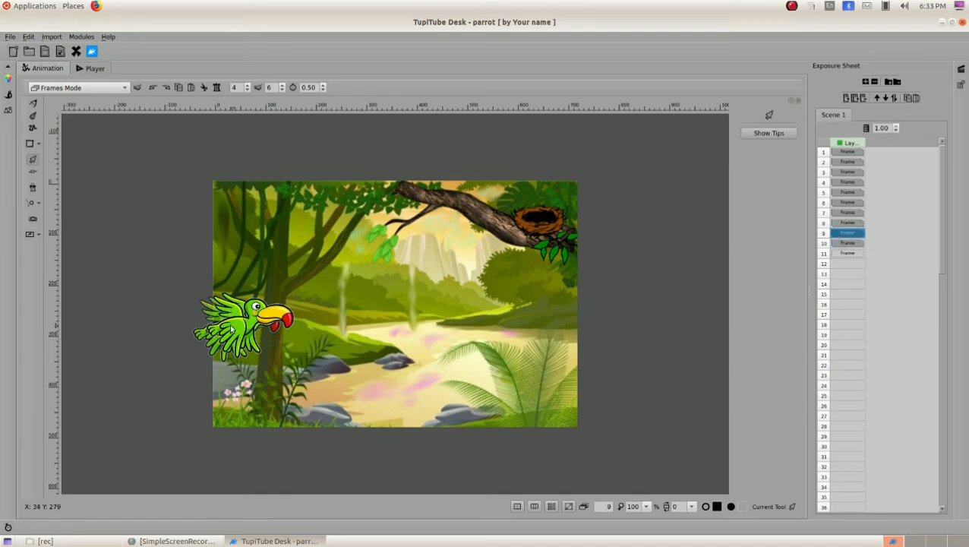
pyautogui.click(232, 331)
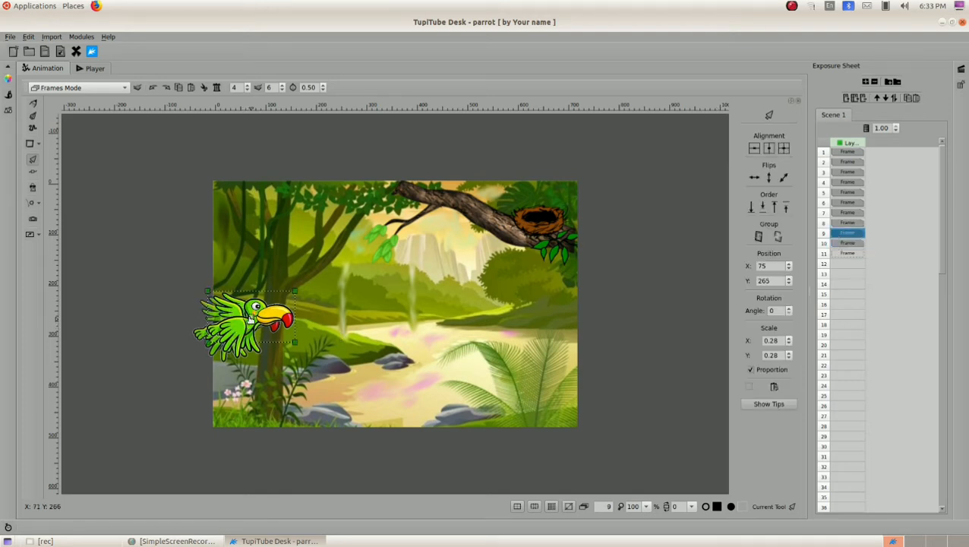
pyautogui.moveTo(250, 319); pyautogui.dragTo(262, 315)
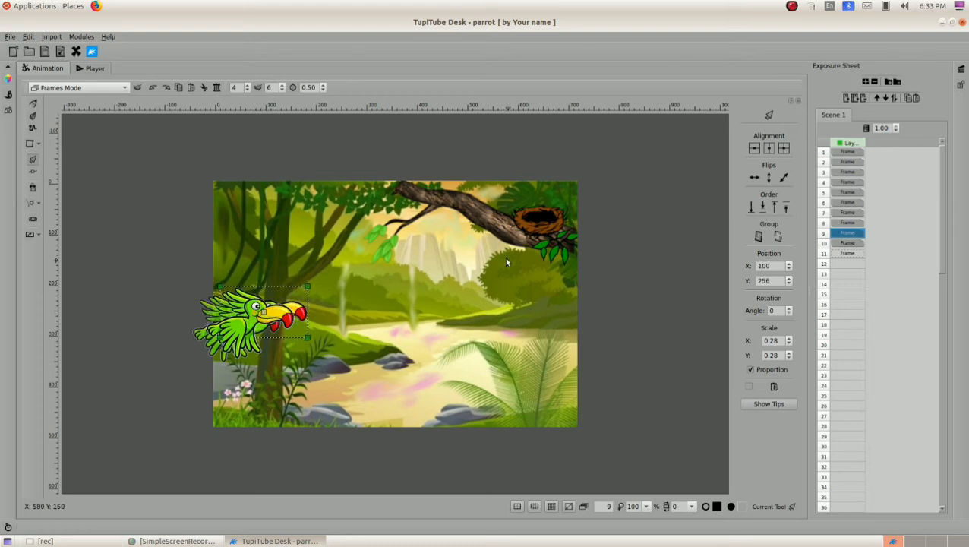
pyautogui.click(841, 243)
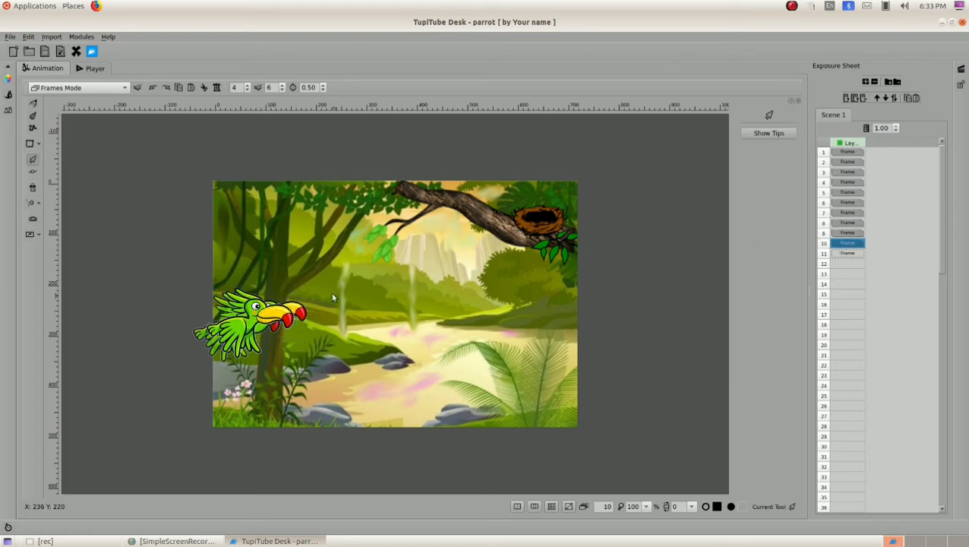
pyautogui.click(247, 326)
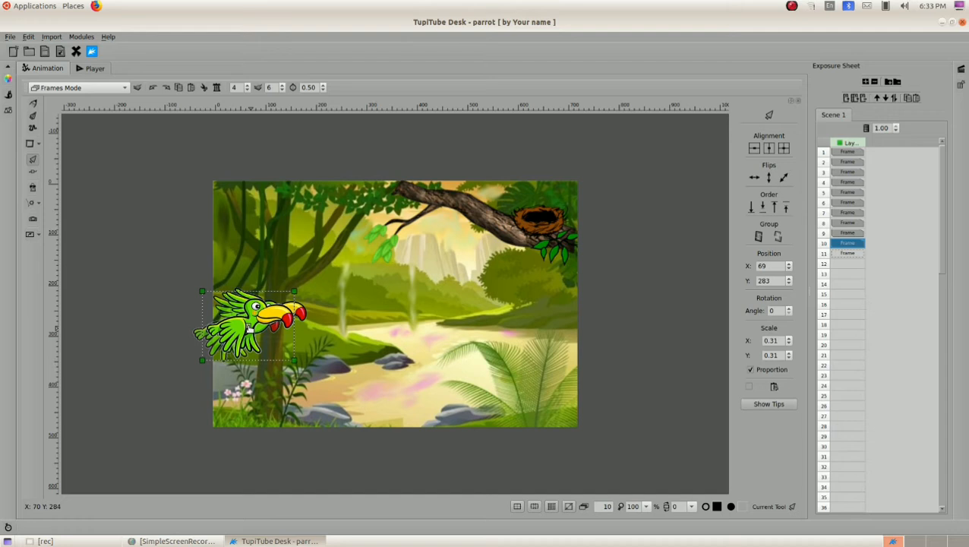
pyautogui.moveTo(249, 328); pyautogui.dragTo(261, 322)
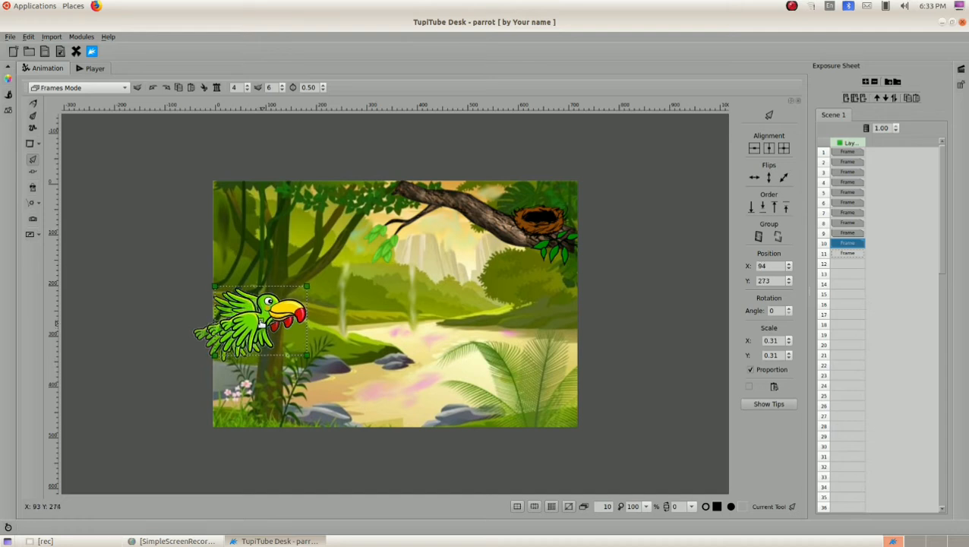
# - Copy frames 9 and 10 together and paste them starting at frame 11
pyautogui.click(842, 234)
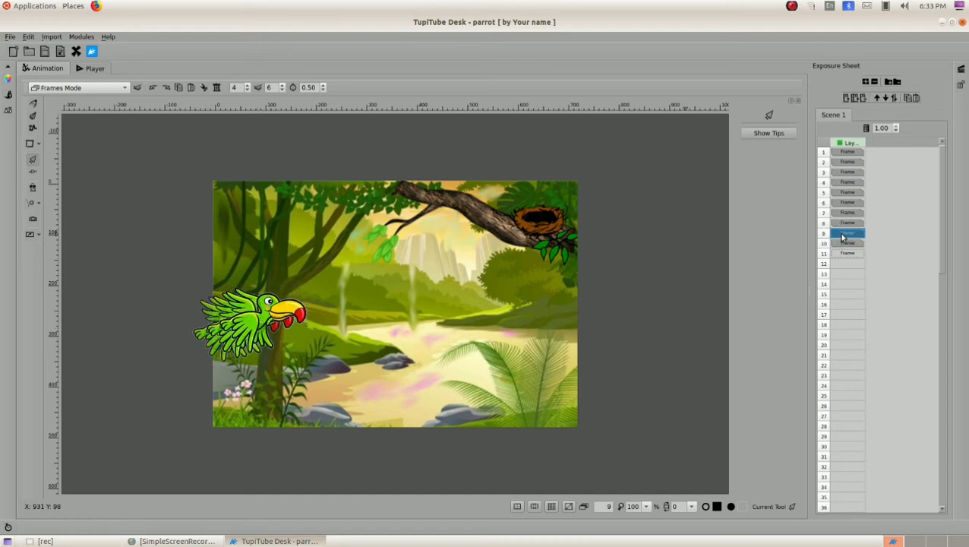
pyautogui.moveTo(841, 239); pyautogui.dragTo(843, 247)
pyautogui.click(842, 252)
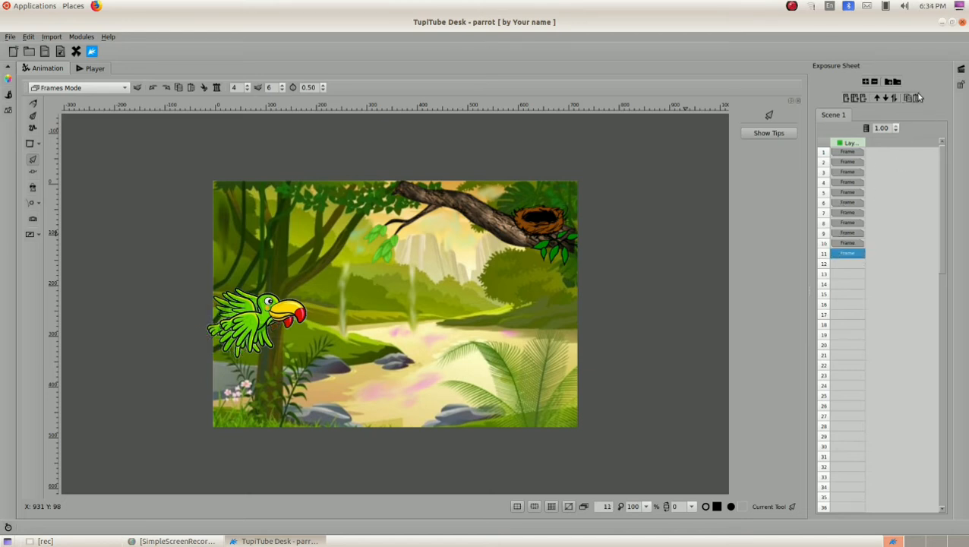
pyautogui.click(917, 98)
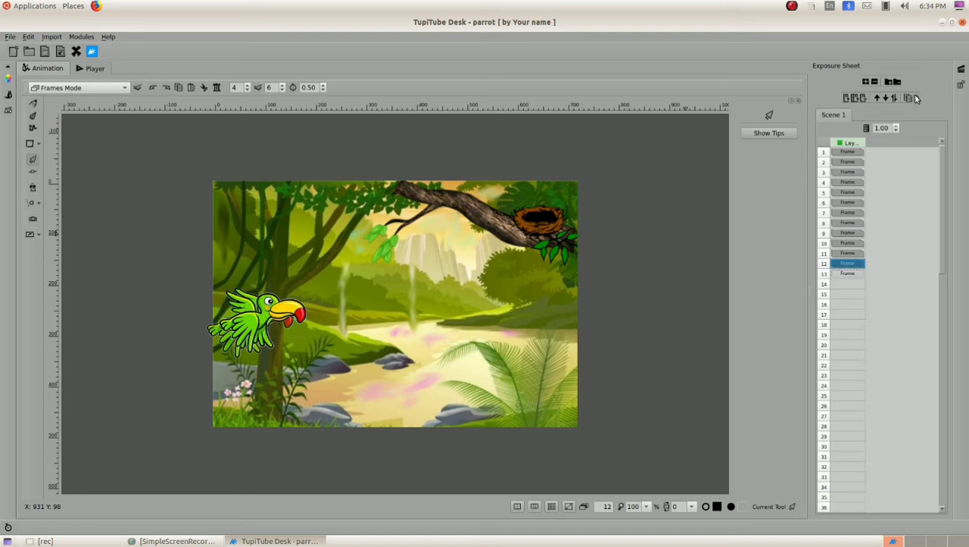
# - Move the parrot forward and slightly up in frame 11, and to about X 130, Y 265 in frame 12
pyautogui.click(845, 255)
pyautogui.click(253, 325)
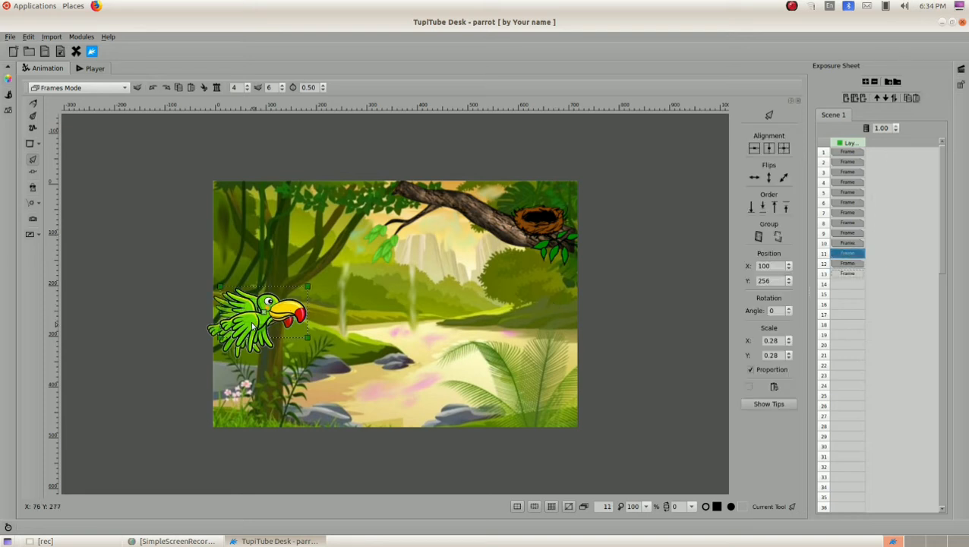
pyautogui.moveTo(262, 314); pyautogui.dragTo(279, 309)
pyautogui.click(841, 263)
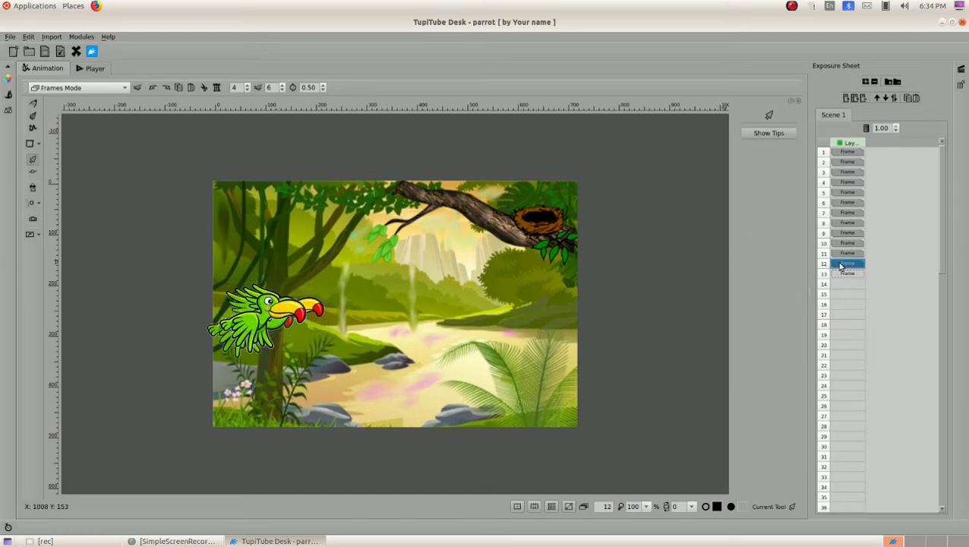
pyautogui.click(262, 321)
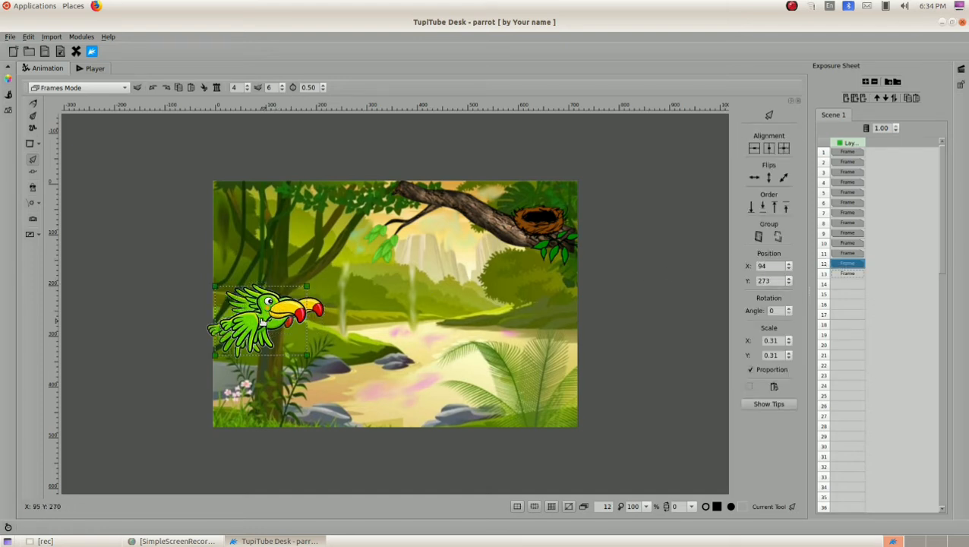
pyautogui.moveTo(262, 321); pyautogui.dragTo(279, 319)
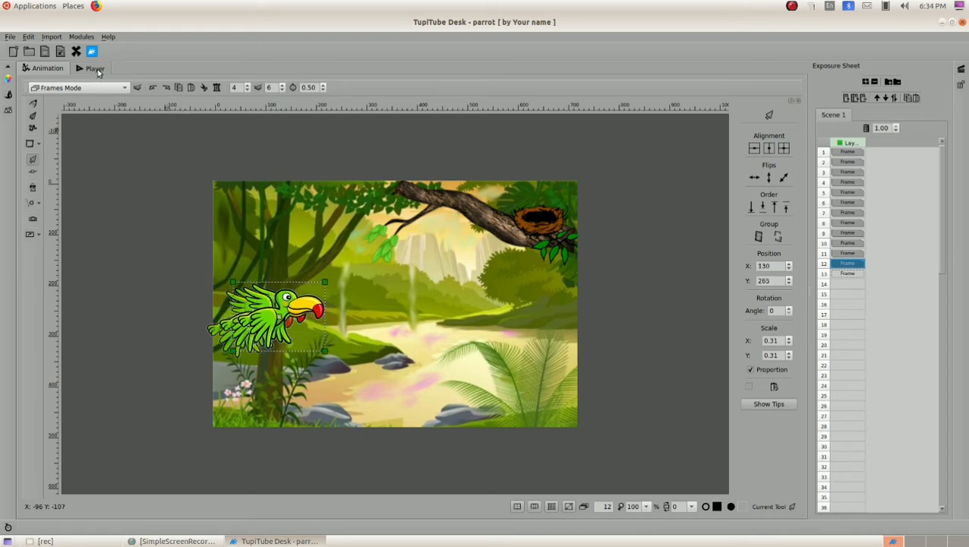
# - Play the scene preview, set the playback rate to 10 FPS and play the animation again
pyautogui.click(94, 68)
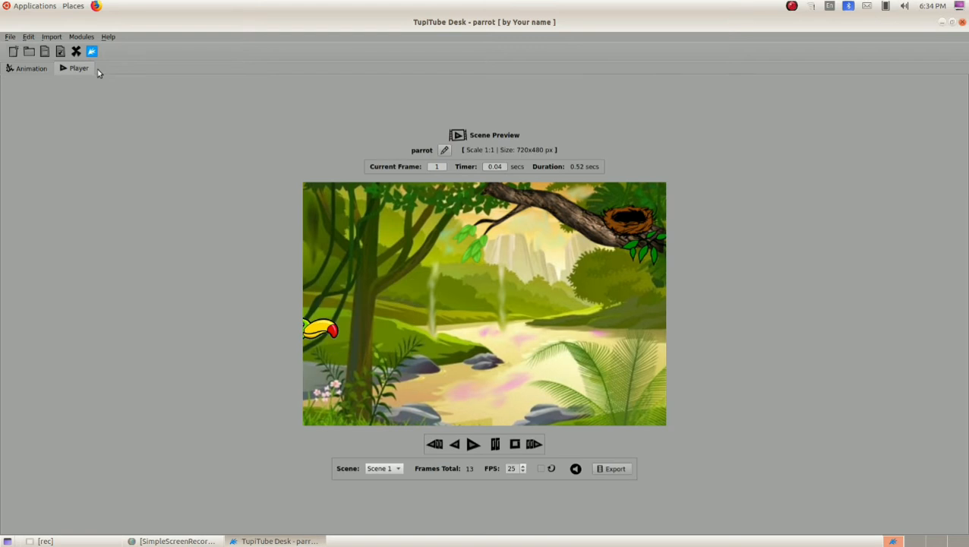
pyautogui.click(478, 446)
pyautogui.write('10')
pyautogui.hotkey('ctrl', '1')
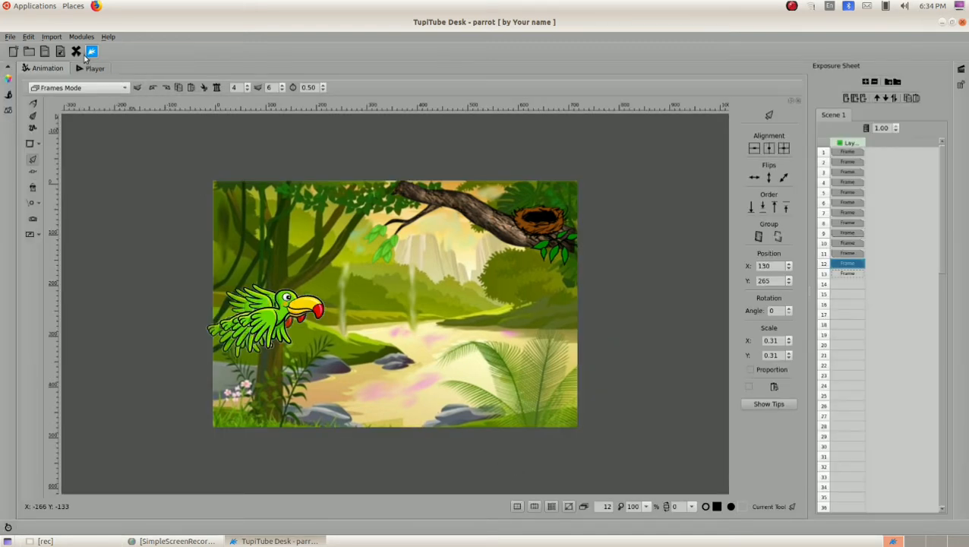
pyautogui.click(94, 72)
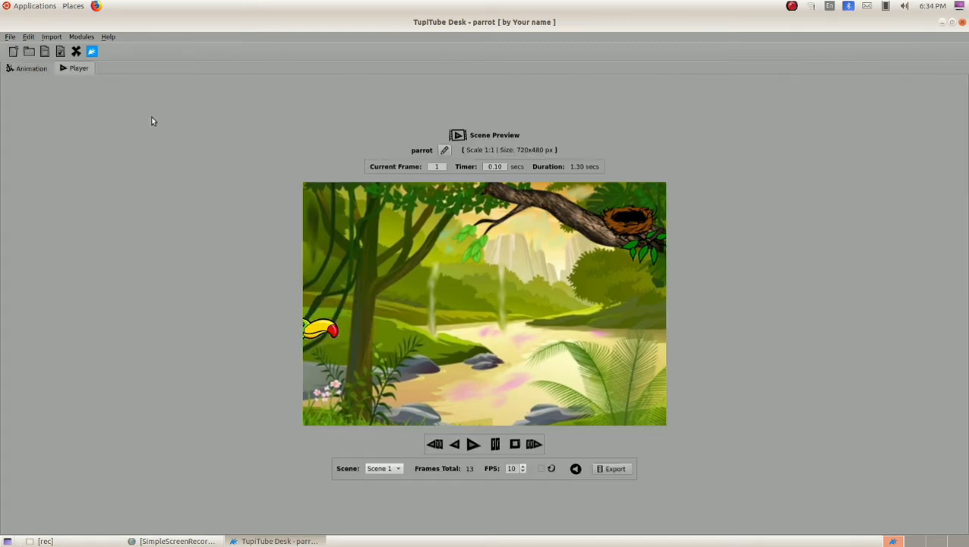
pyautogui.click(472, 444)
# - Set the playback rate to 7 FPS and play the scene preview
pyautogui.press('BackSpace')
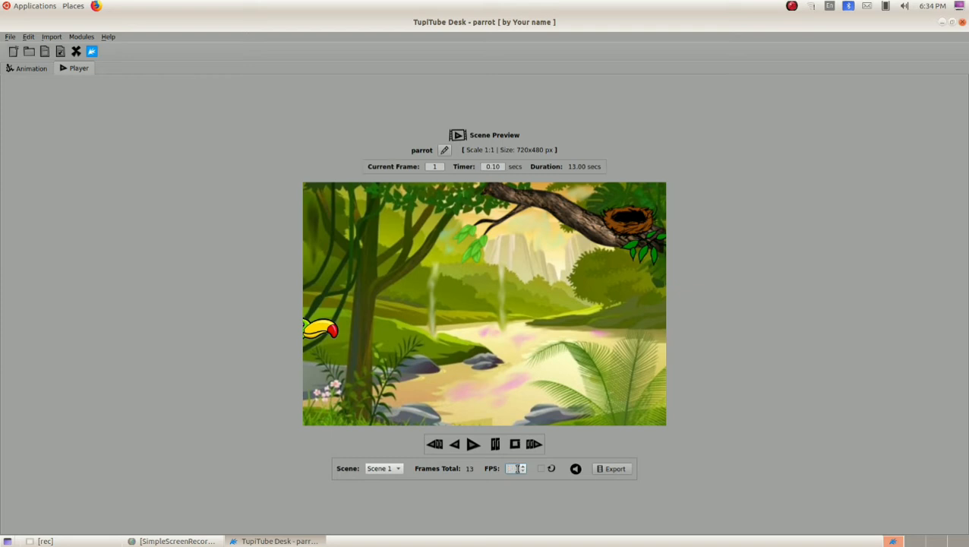
pyautogui.press('BackSpace')
pyautogui.write('7')
pyautogui.click(472, 443)
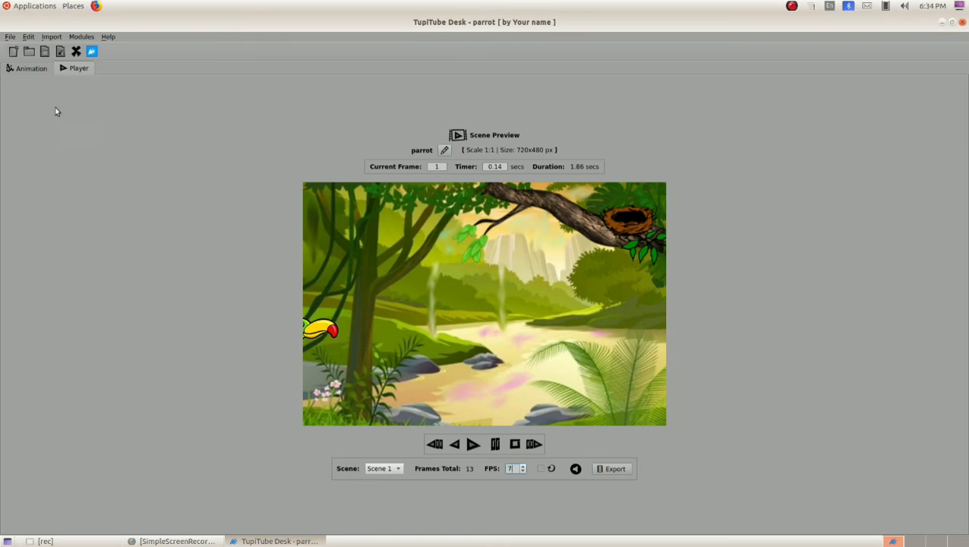
# - Return to the animation workspace, copy frames 11 and 12 together and paste them starting at frame 13
pyautogui.click(35, 67)
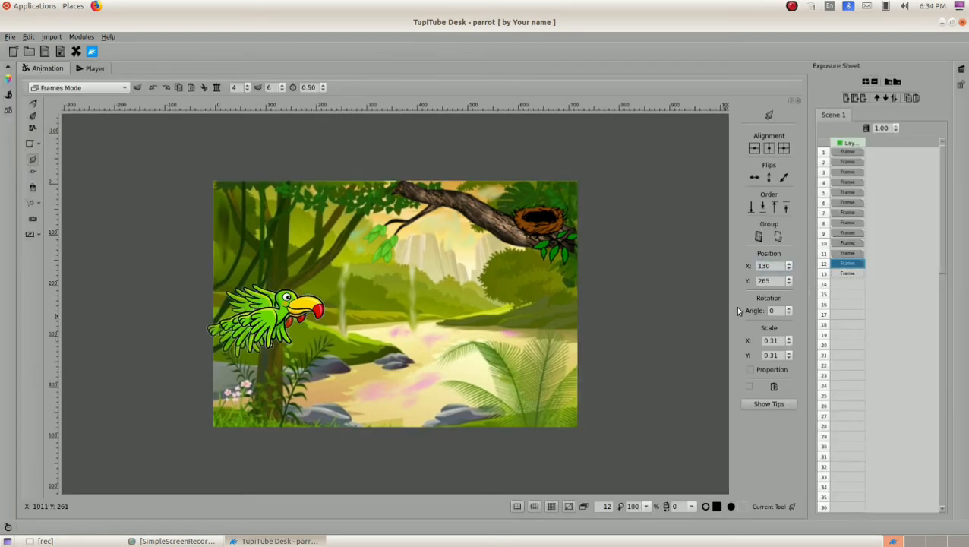
pyautogui.click(845, 253)
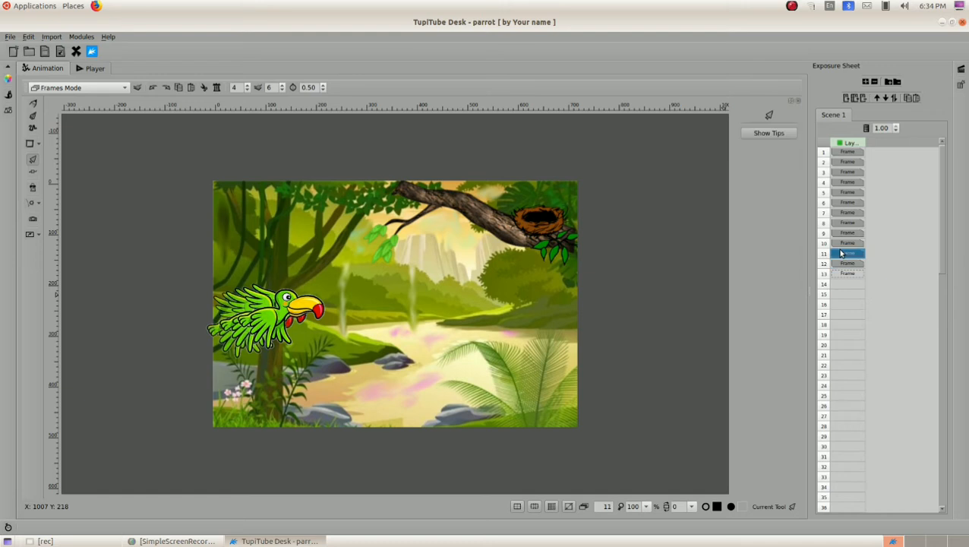
pyautogui.keyDown('shift'); pyautogui.click(844, 262); pyautogui.keyUp('shift')
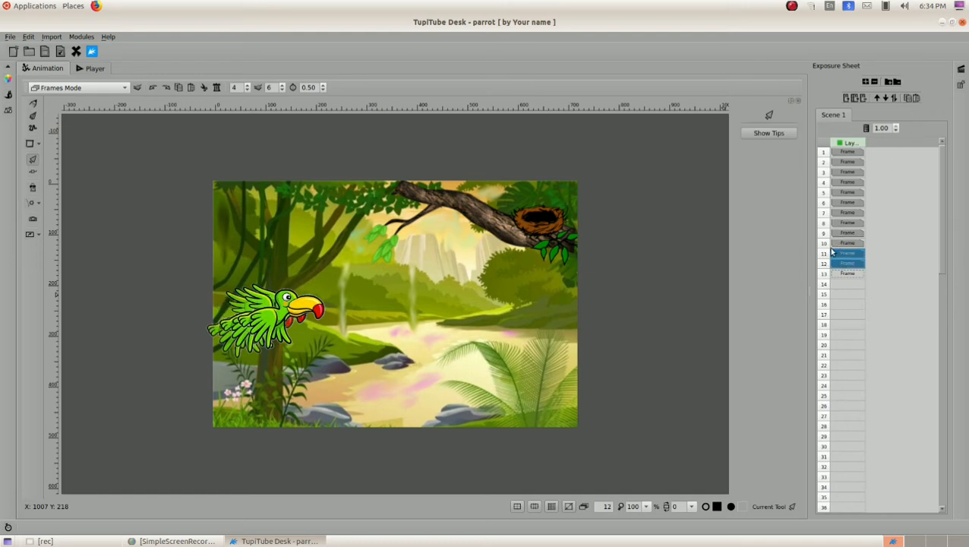
pyautogui.click(849, 265)
pyautogui.click(851, 274)
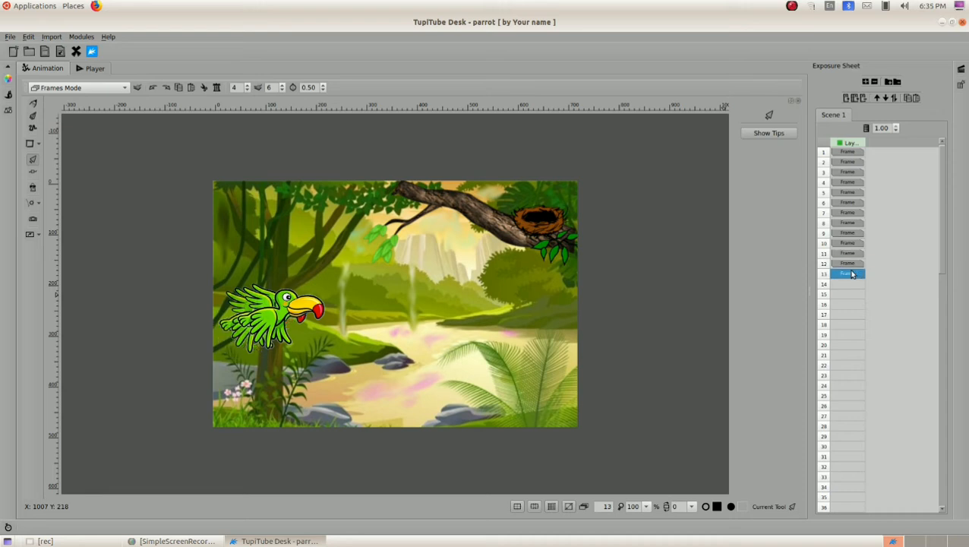
pyautogui.click(914, 99)
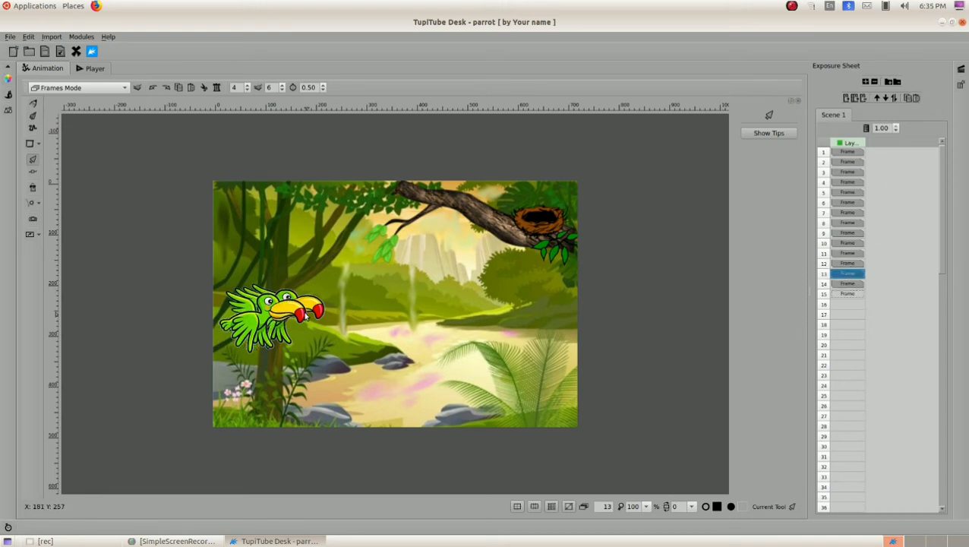
# - Move the parrot to about X 173, Y 237 in frame 13, and to about X 169, Y 254 in frame 14
pyautogui.click(267, 325)
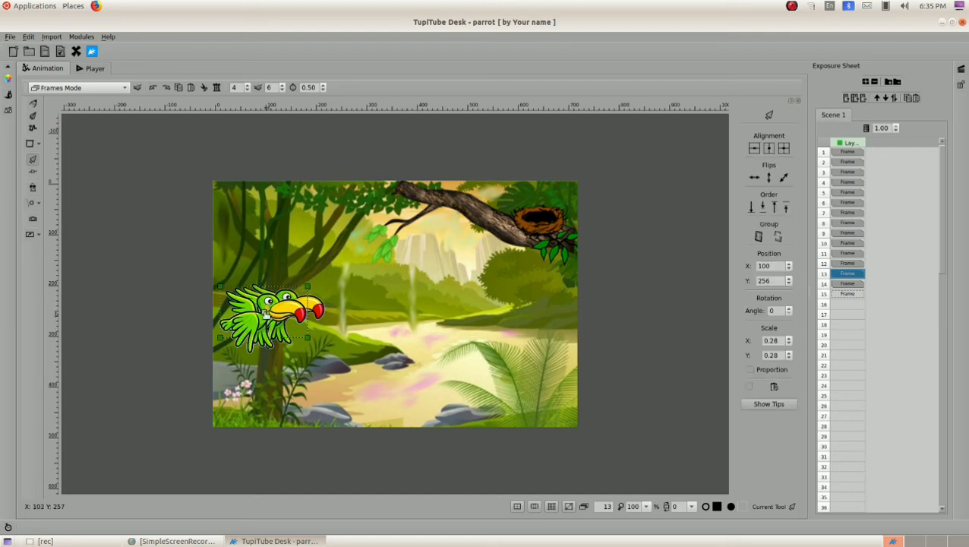
pyautogui.moveTo(266, 309); pyautogui.dragTo(300, 305)
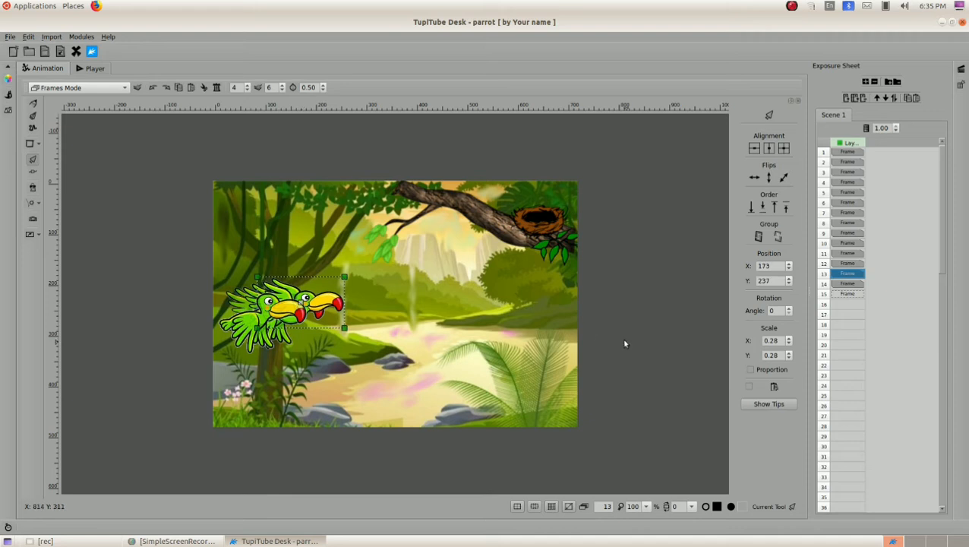
pyautogui.click(836, 284)
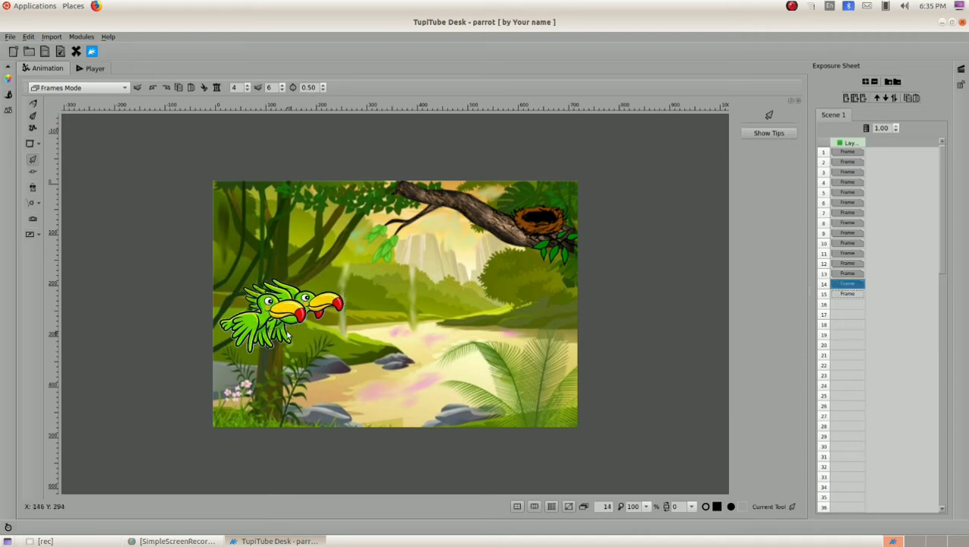
pyautogui.click(253, 328)
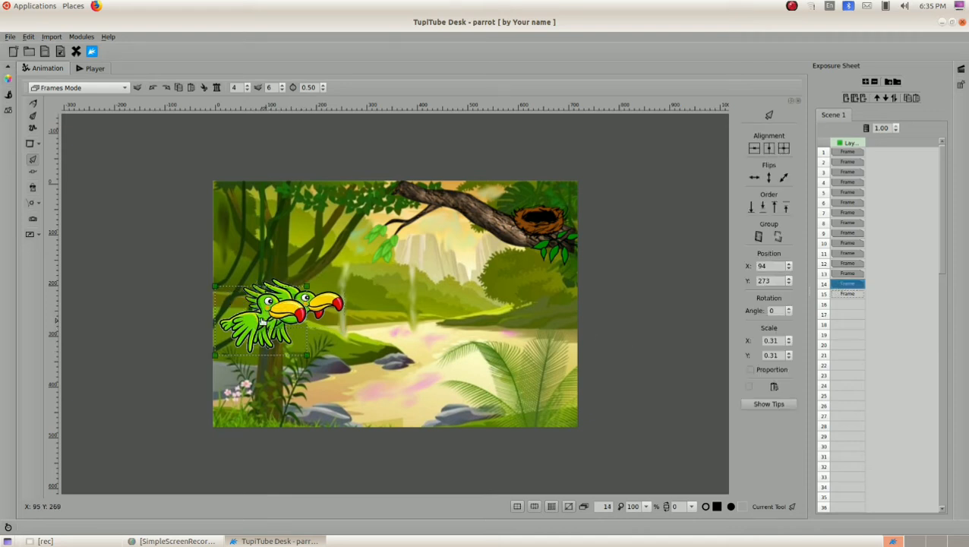
pyautogui.moveTo(260, 321); pyautogui.dragTo(300, 314)
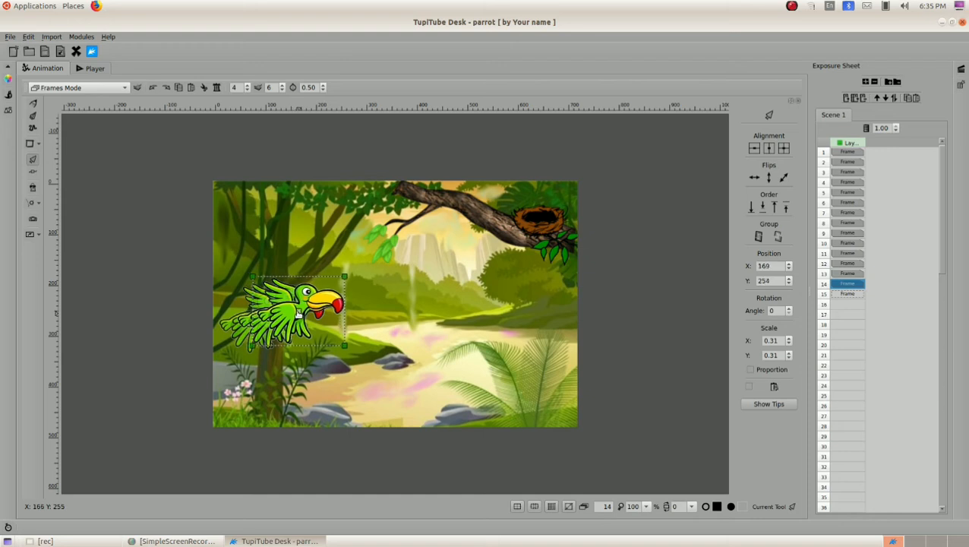
# - Select frames 13 and 14 together, and paste the copied parrot frame pair starting at frame 15
pyautogui.click(831, 275)
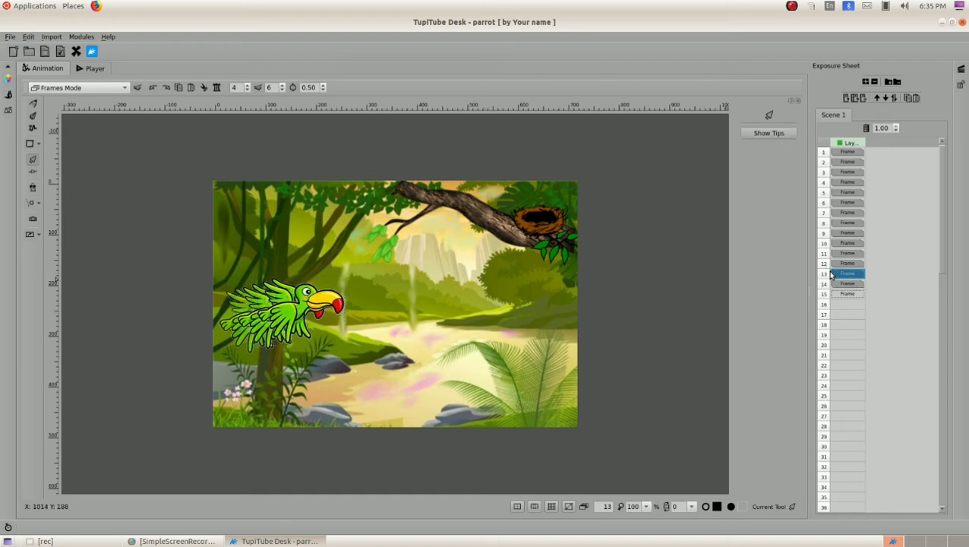
pyautogui.click(833, 284)
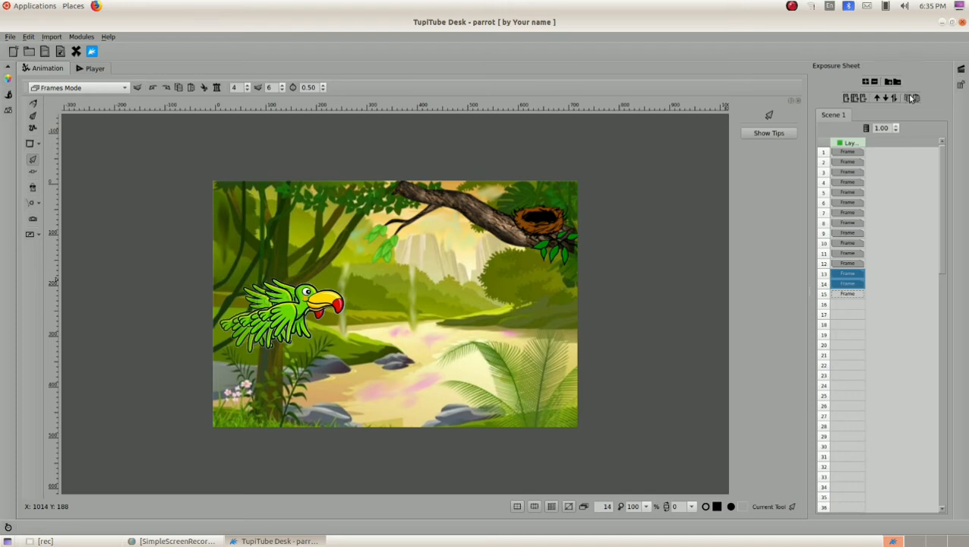
pyautogui.click(848, 293)
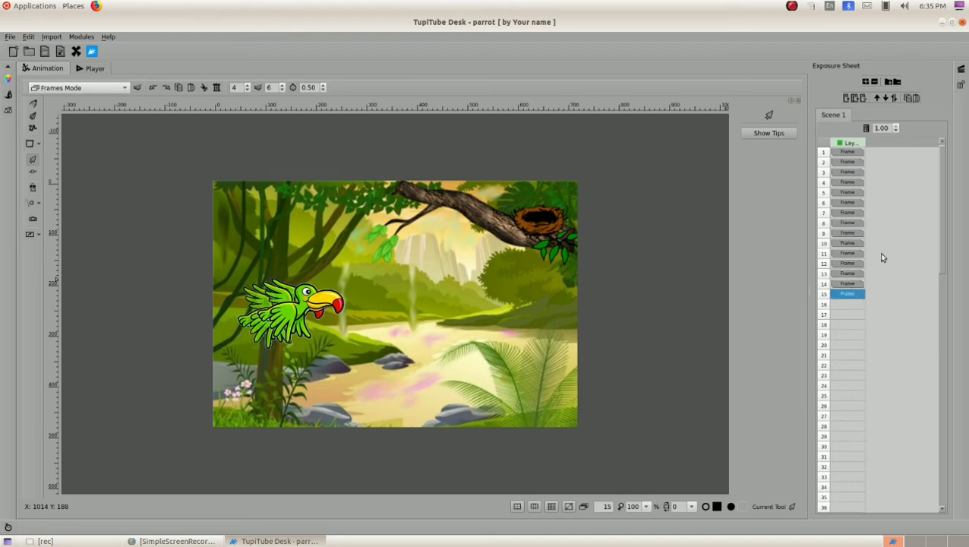
pyautogui.click(915, 97)
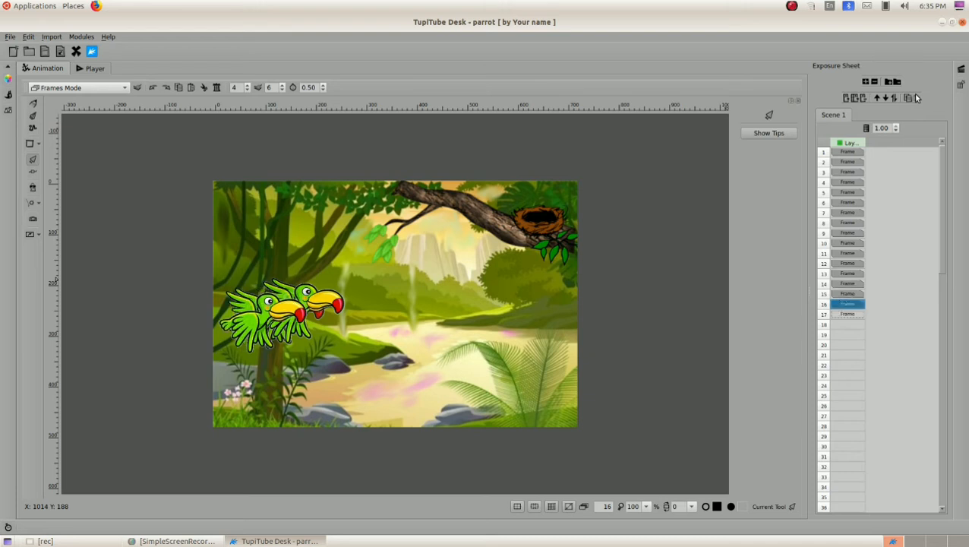
# - Move the parrot to about X 198, Y 227 in frame 15, and to about X 196, Y 245 in frame 16
pyautogui.click(845, 293)
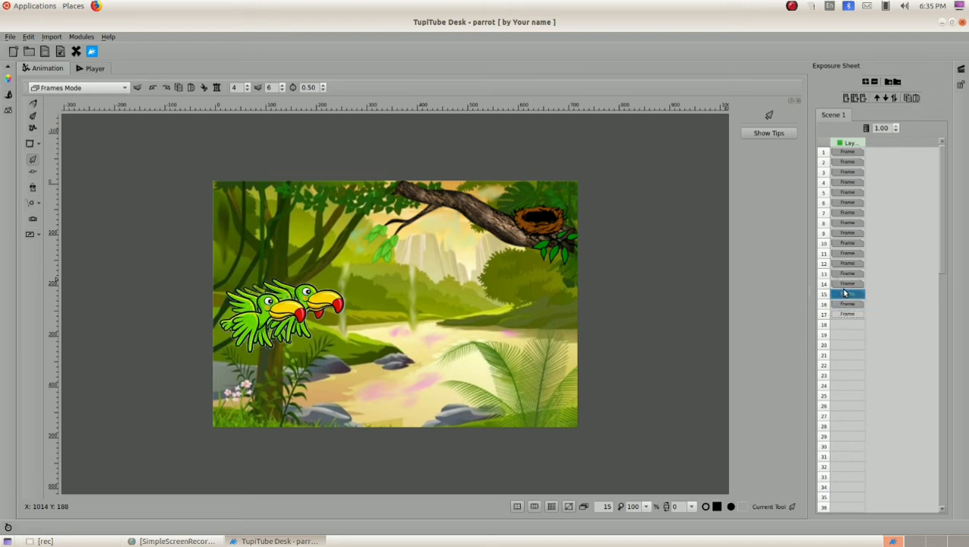
pyautogui.click(282, 308)
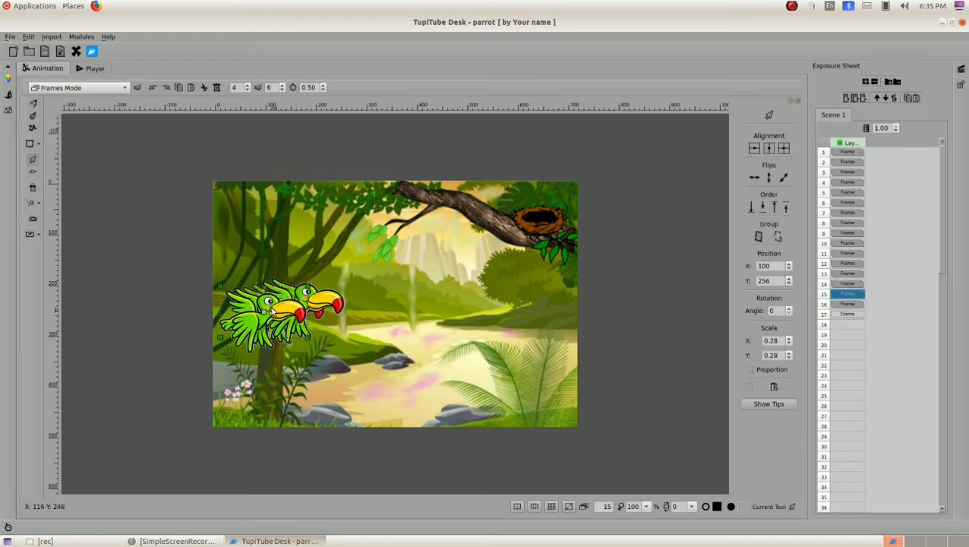
pyautogui.moveTo(267, 313); pyautogui.dragTo(314, 300)
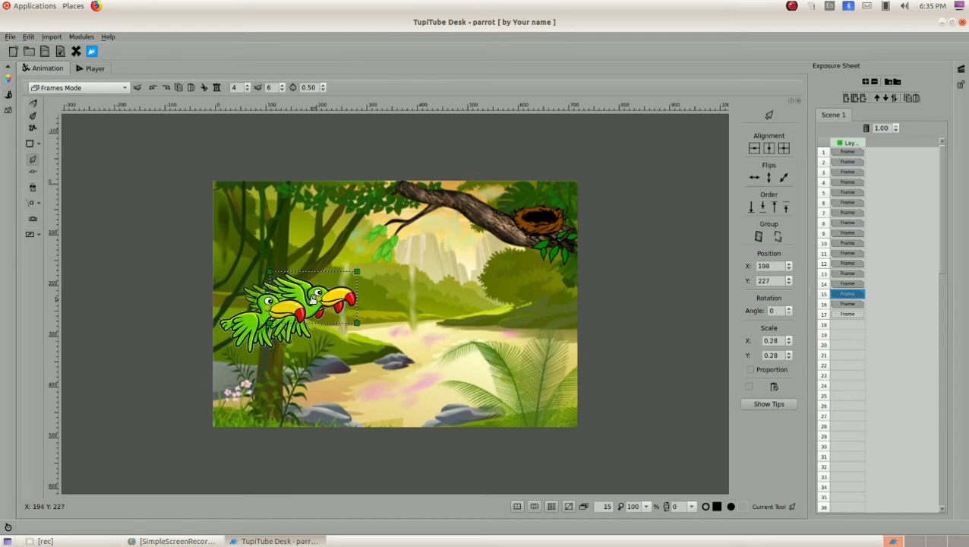
pyautogui.click(844, 304)
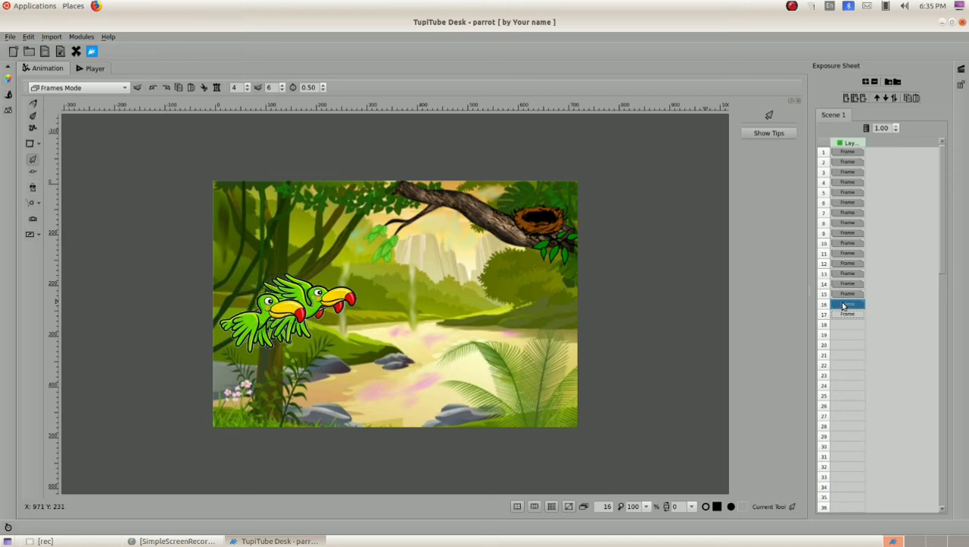
pyautogui.click(253, 335)
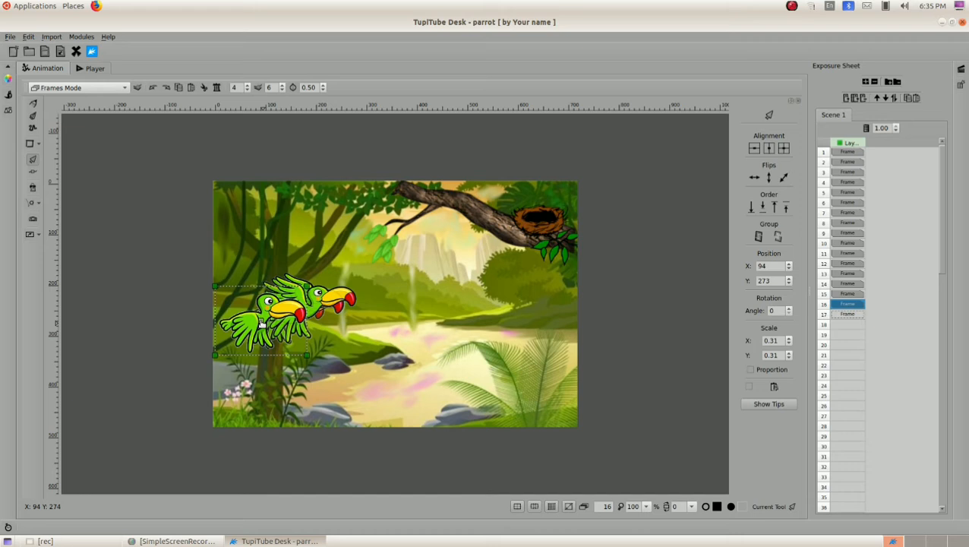
pyautogui.moveTo(262, 323); pyautogui.dragTo(312, 308)
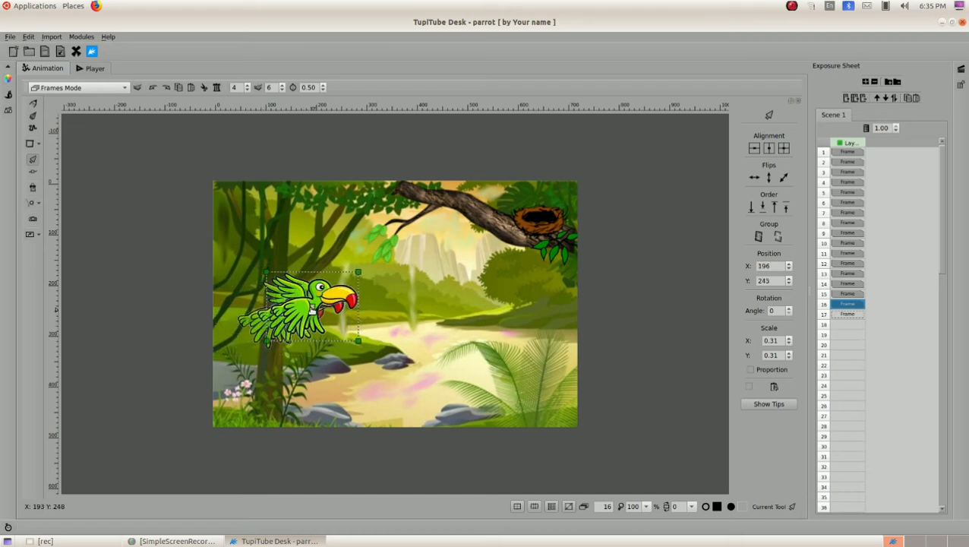
# - Copy frames 15 and 16 together and paste them starting at frame 17
pyautogui.click(843, 294)
pyautogui.keyDown('shift'); pyautogui.click(846, 304); pyautogui.keyUp('shift')
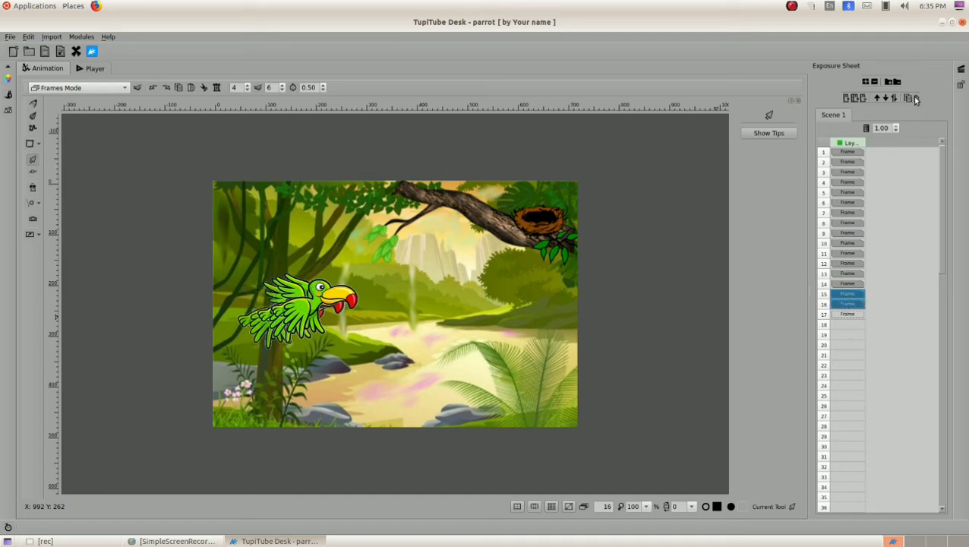
pyautogui.click(846, 314)
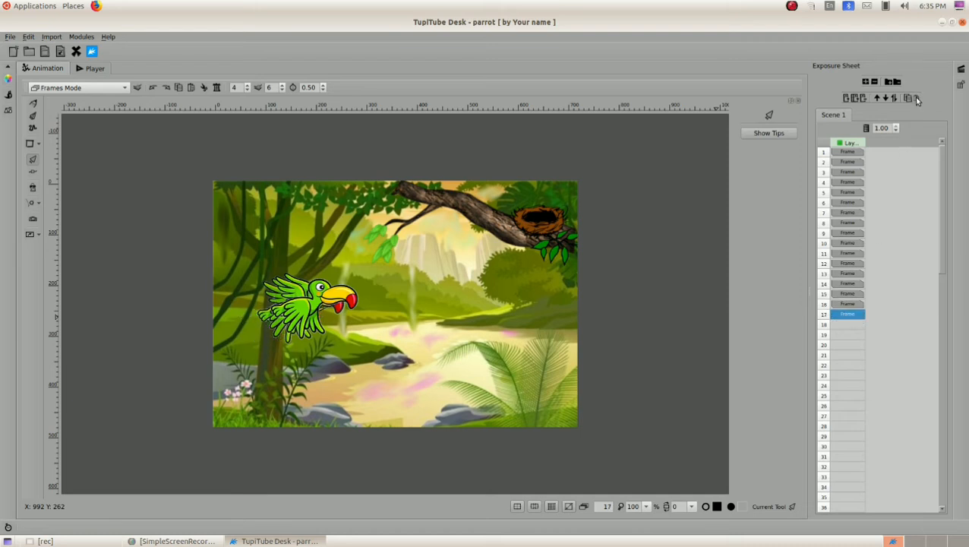
pyautogui.click(915, 98)
# - Move the parrot to about X 239, Y 213 in frame 17, and to about X 238, Y 231 in frame 18
pyautogui.click(841, 313)
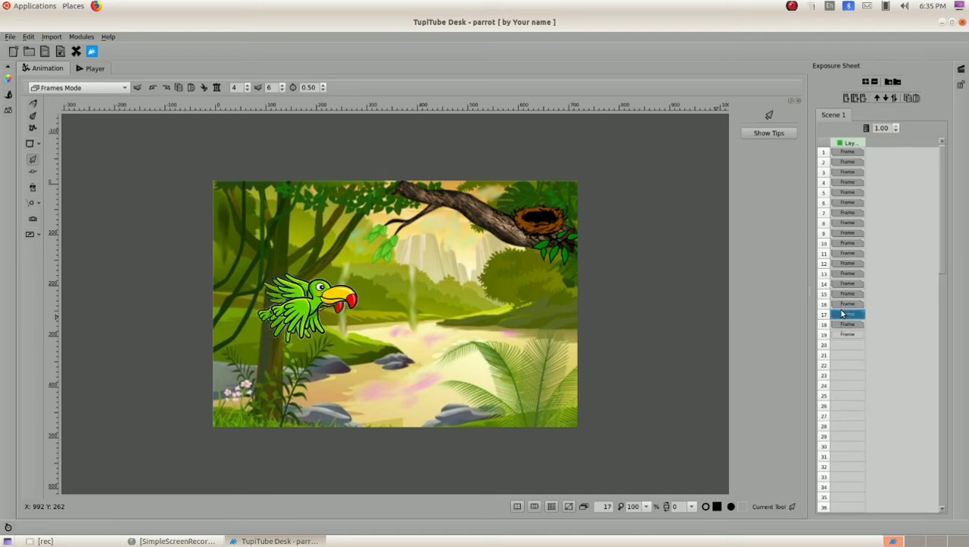
pyautogui.click(308, 313)
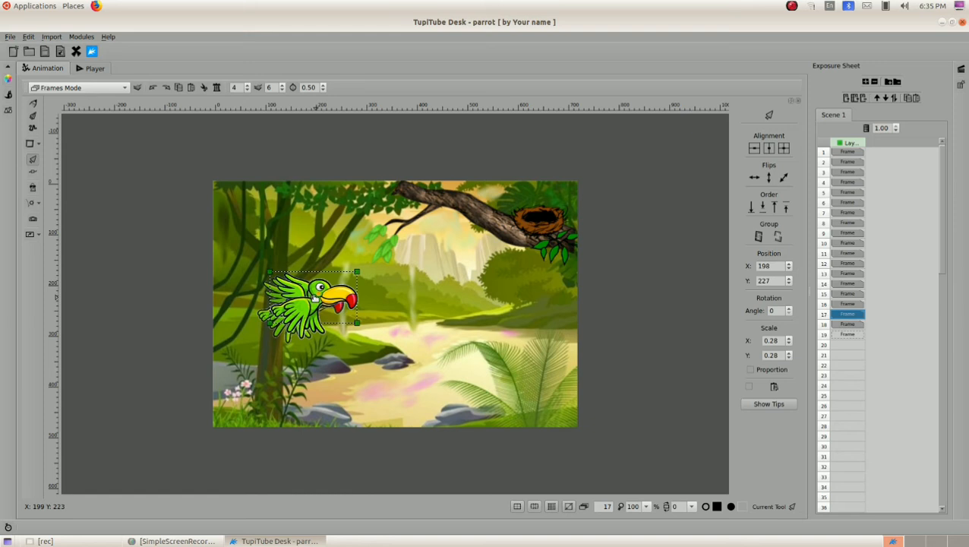
pyautogui.moveTo(314, 297); pyautogui.dragTo(334, 293)
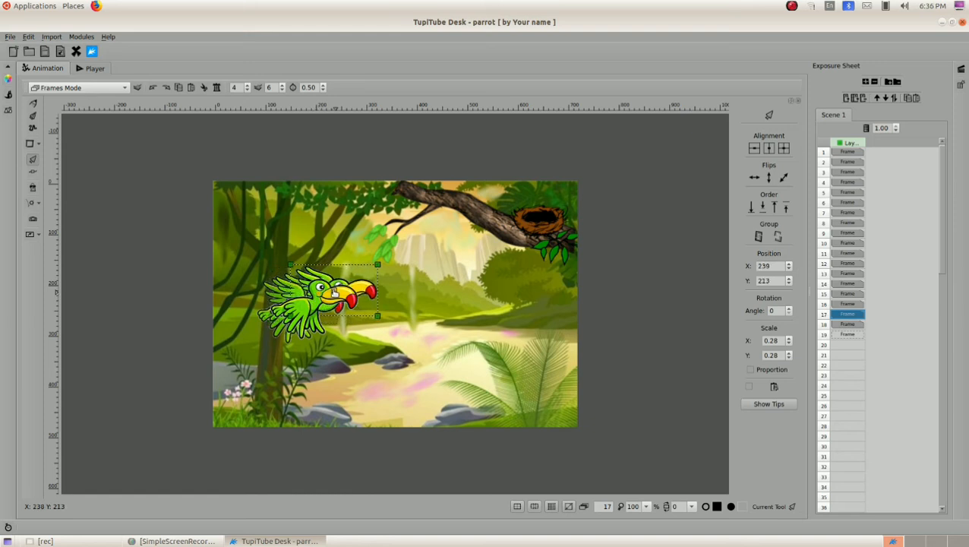
pyautogui.click(846, 325)
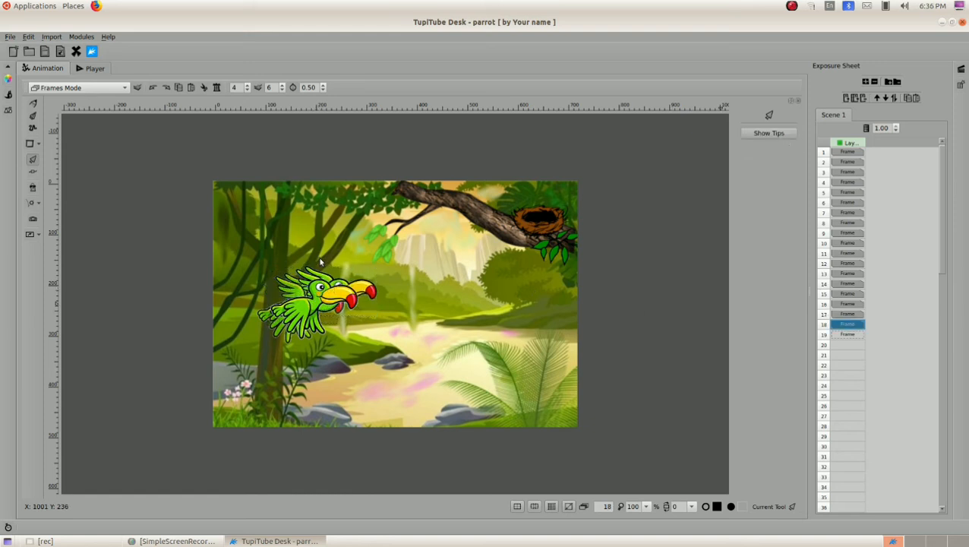
pyautogui.click(300, 313)
pyautogui.moveTo(313, 310); pyautogui.dragTo(332, 303)
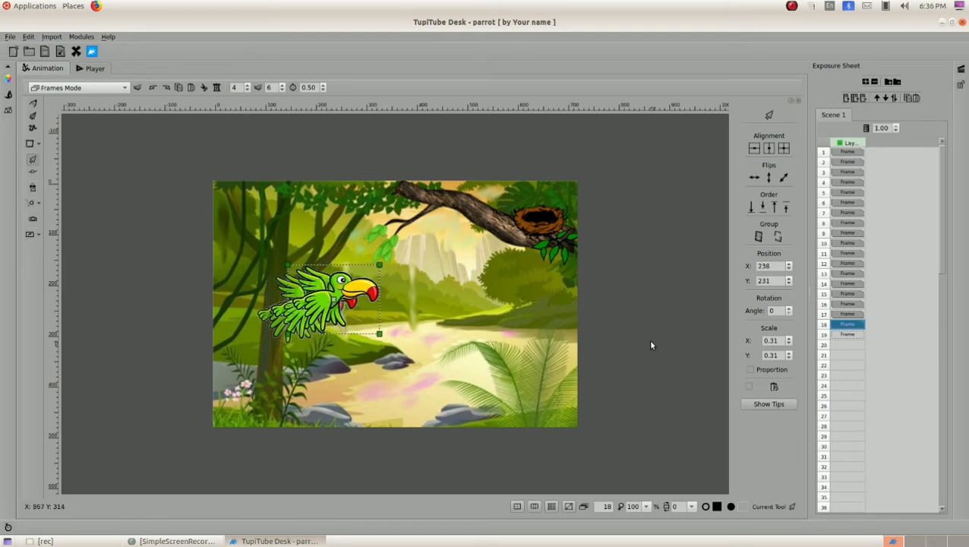
# - Copy frames 17 and 18 together and paste them starting at frame 19
pyautogui.click(848, 314)
pyautogui.moveTo(849, 315); pyautogui.dragTo(849, 324)
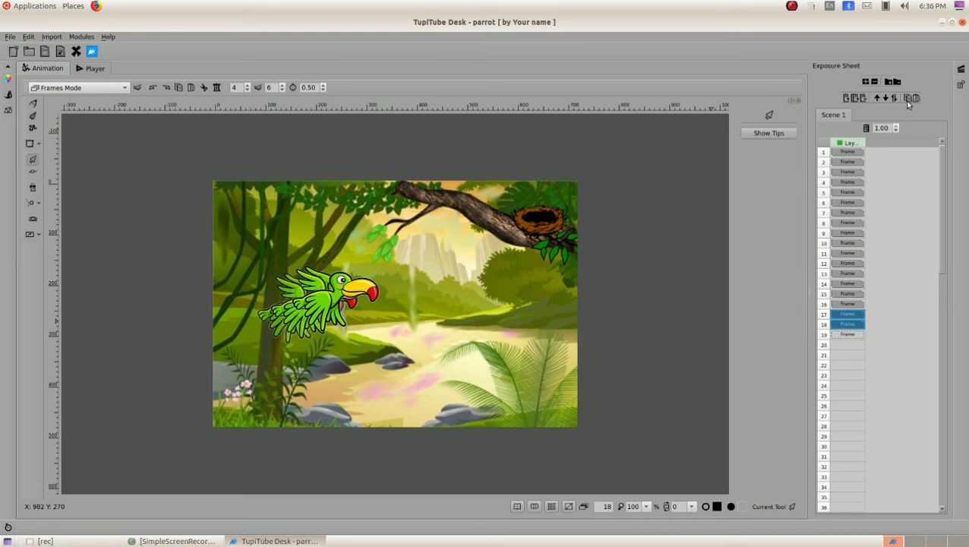
pyautogui.click(848, 334)
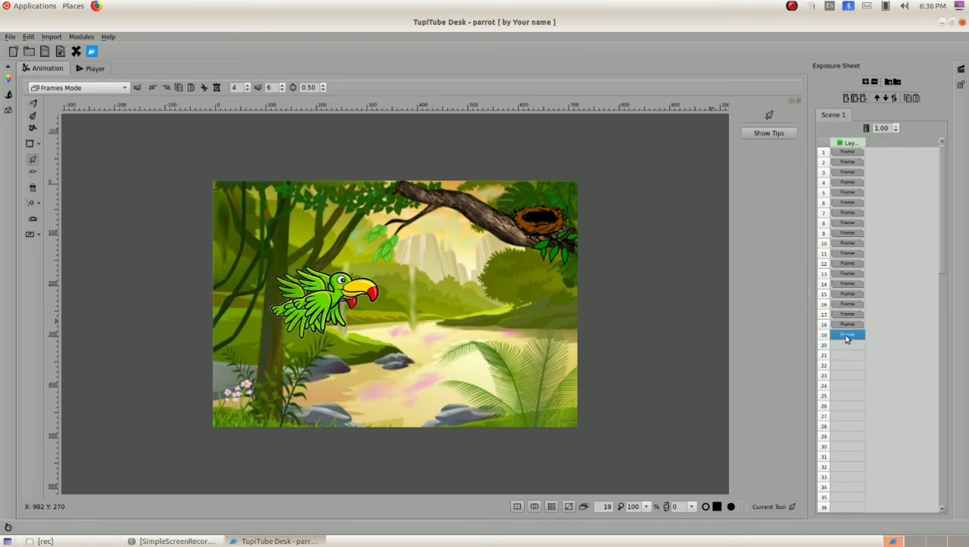
pyautogui.click(914, 97)
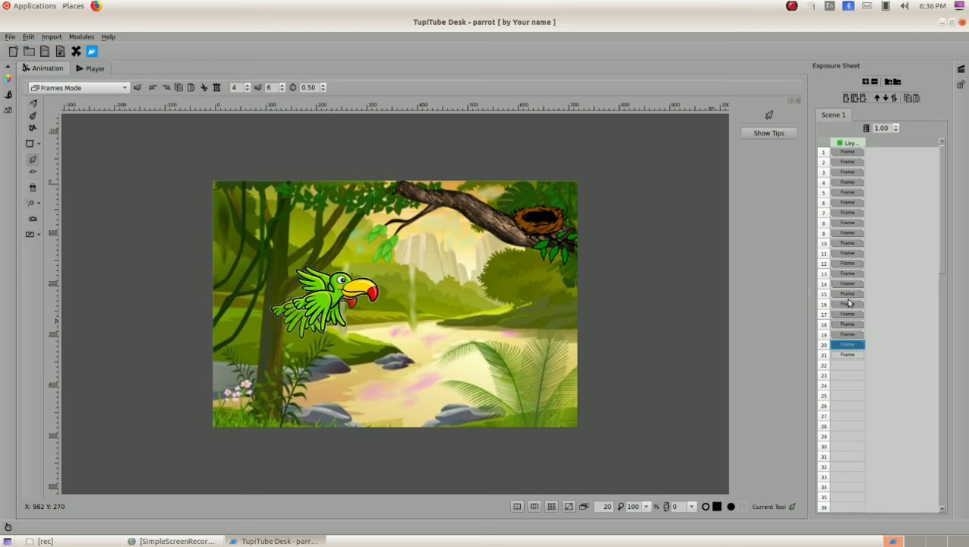
# - Move the parrot to about X 266, Y 204 in frame 19, and forward by a similar amount and slightly up in frame 20
pyautogui.click(845, 335)
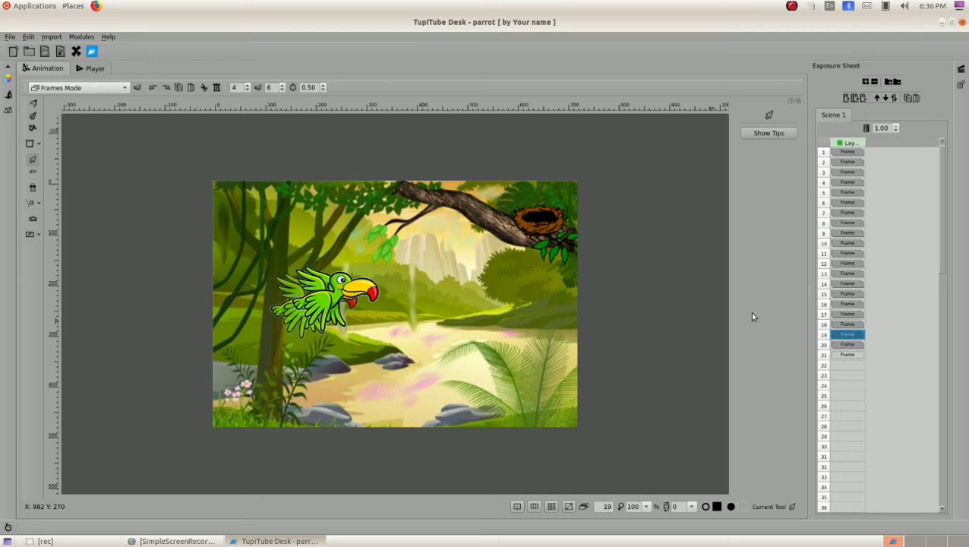
pyautogui.click(320, 301)
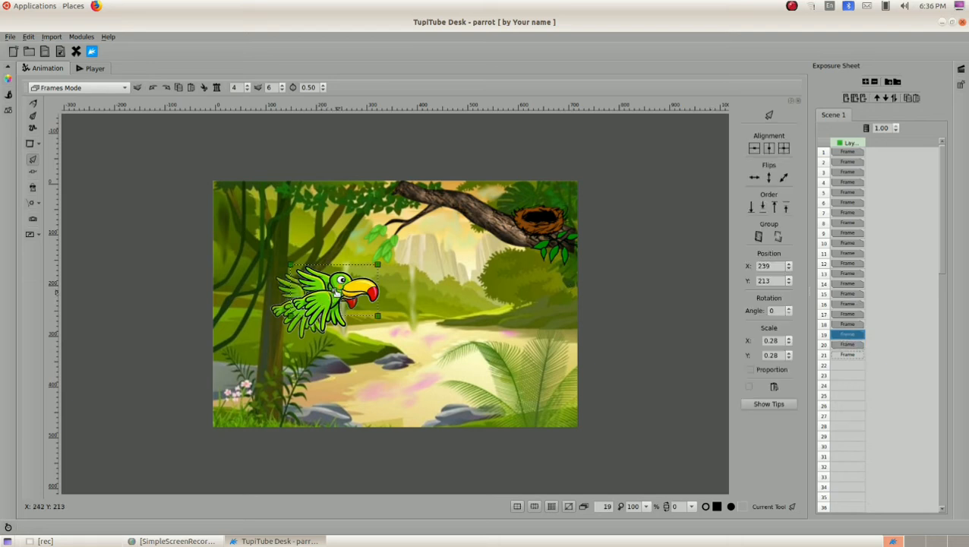
pyautogui.moveTo(337, 293); pyautogui.dragTo(347, 287)
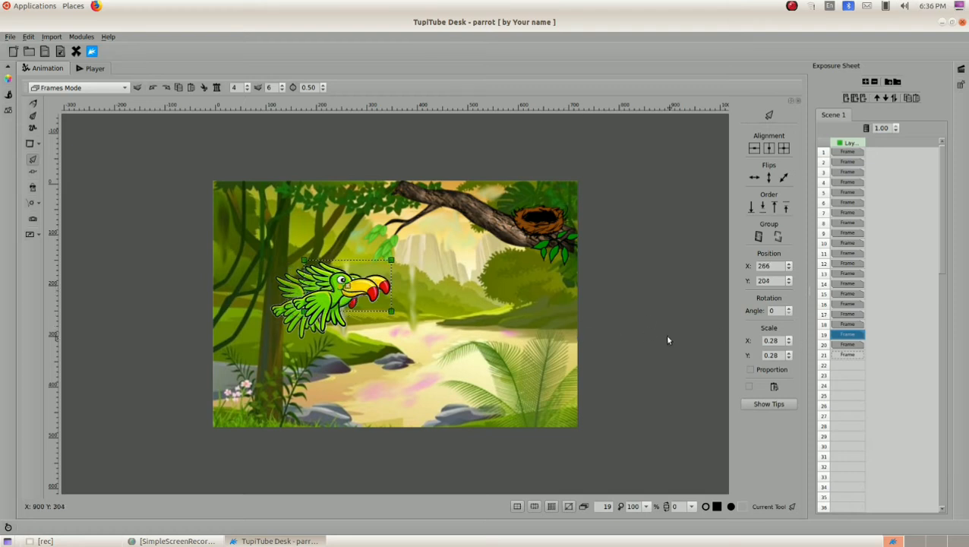
pyautogui.click(847, 345)
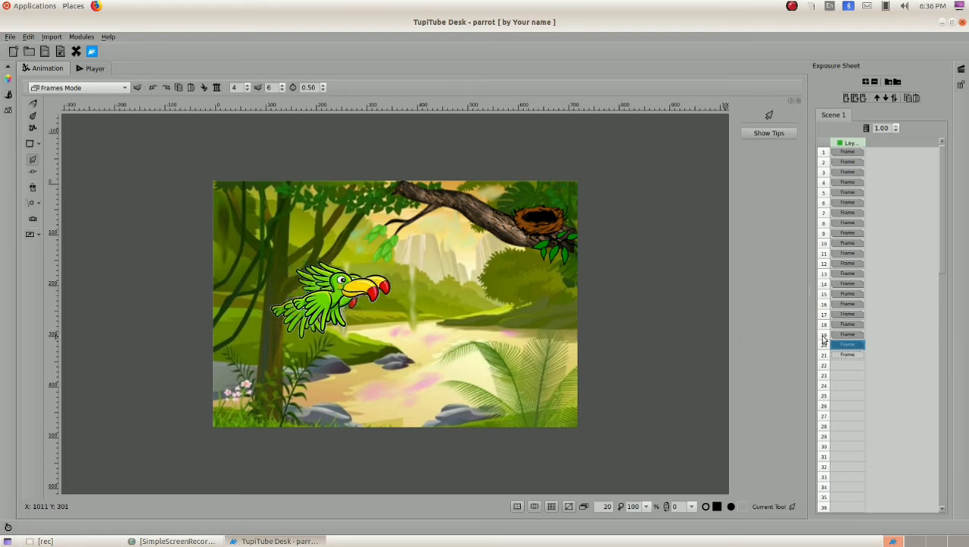
pyautogui.click(334, 300)
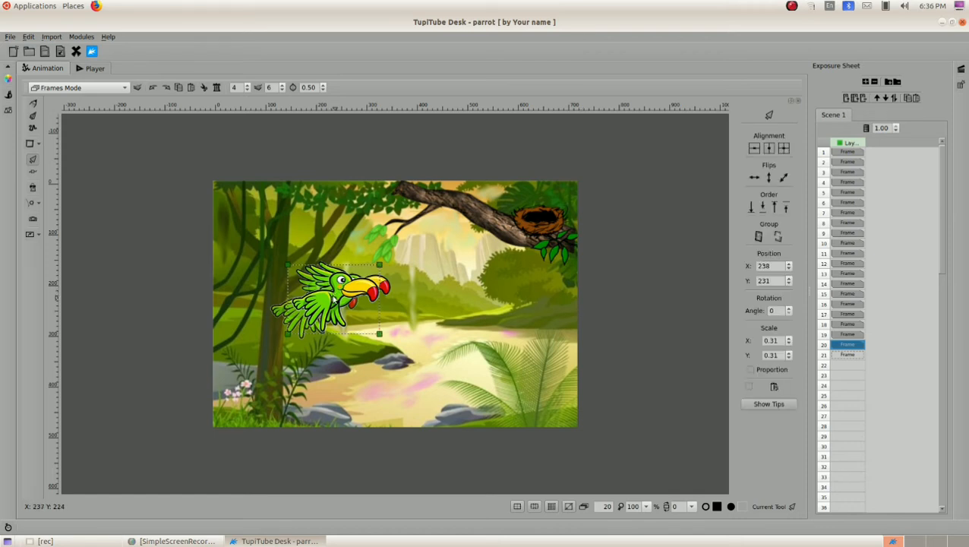
pyautogui.moveTo(334, 300); pyautogui.dragTo(348, 300)
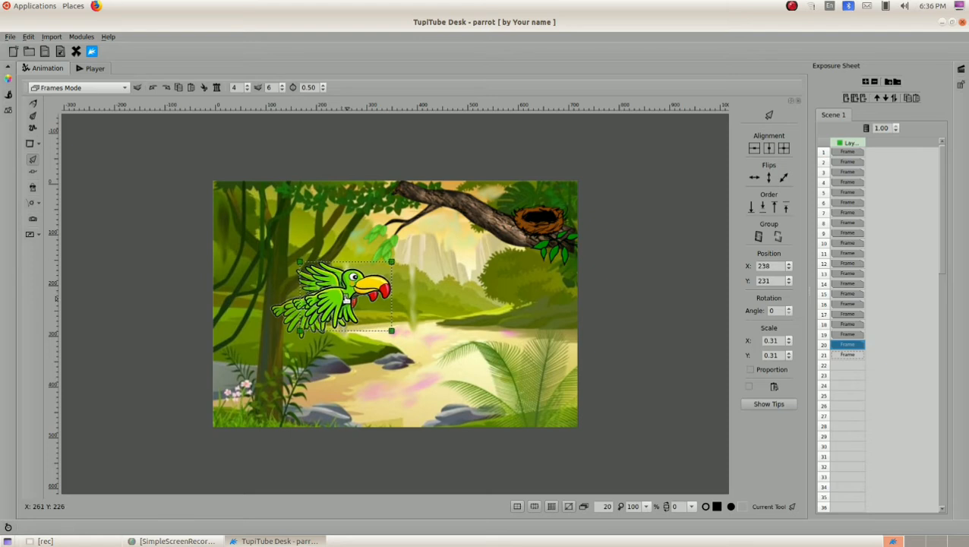
# - Copy frames 19 and 20 together, paste them starting at frame 21, and make frame 21 the current frame
pyautogui.click(850, 335)
pyautogui.moveTo(851, 336); pyautogui.dragTo(855, 347)
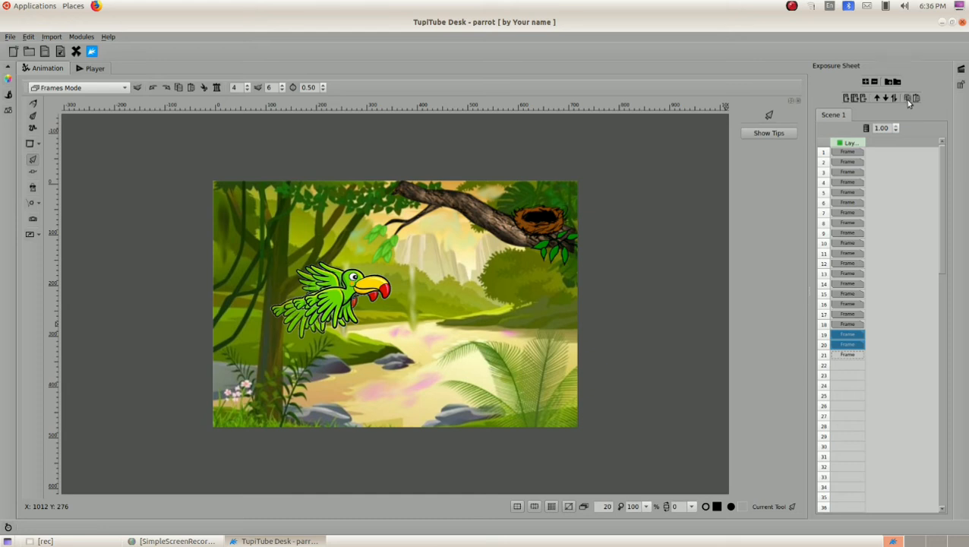
pyautogui.click(843, 354)
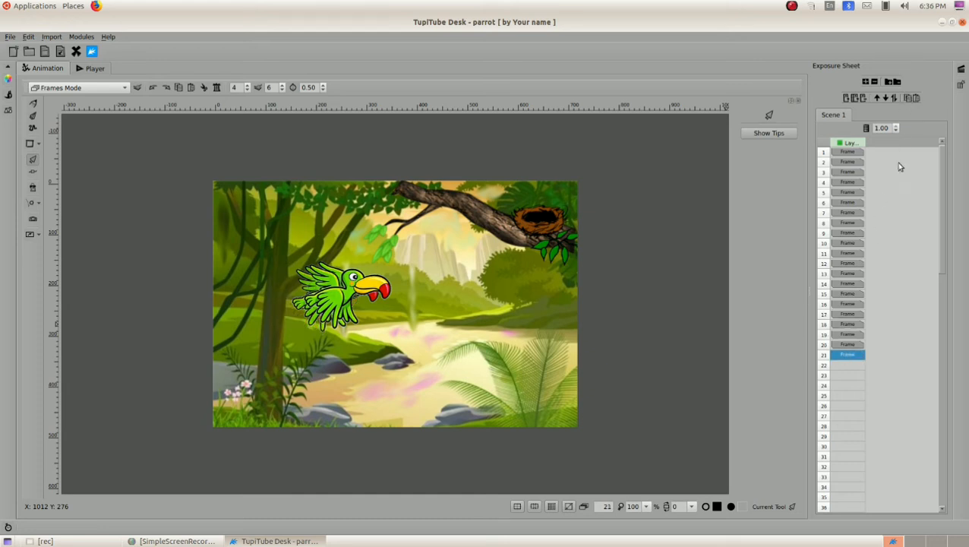
pyautogui.click(916, 101)
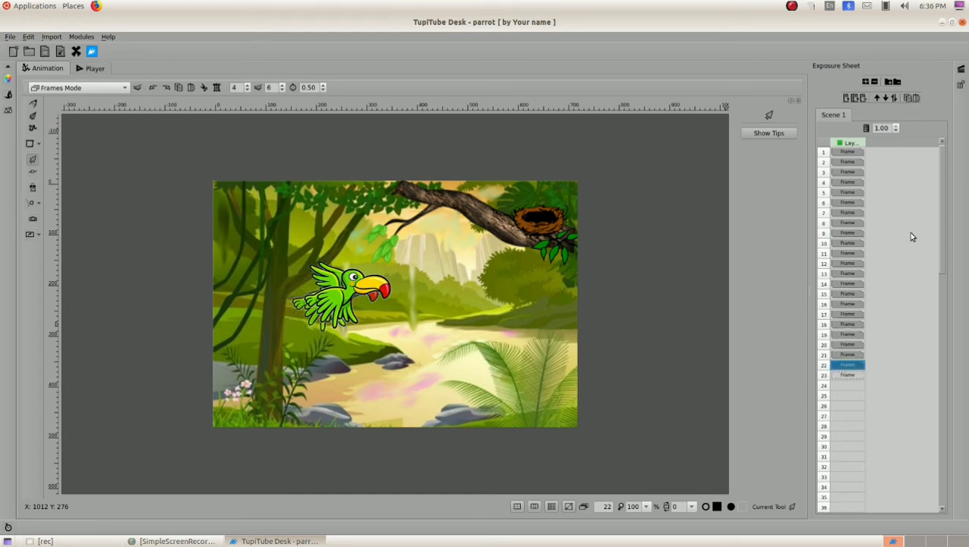
pyautogui.click(841, 355)
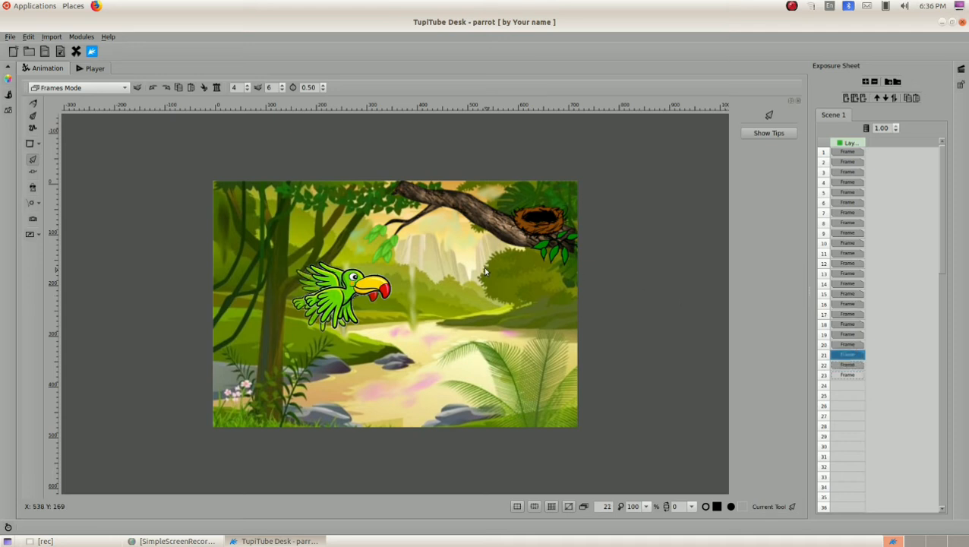
# - Move the parrot forward and slightly up by a small amount in frames 21 and 22, keeping both poses aligned
pyautogui.click(357, 294)
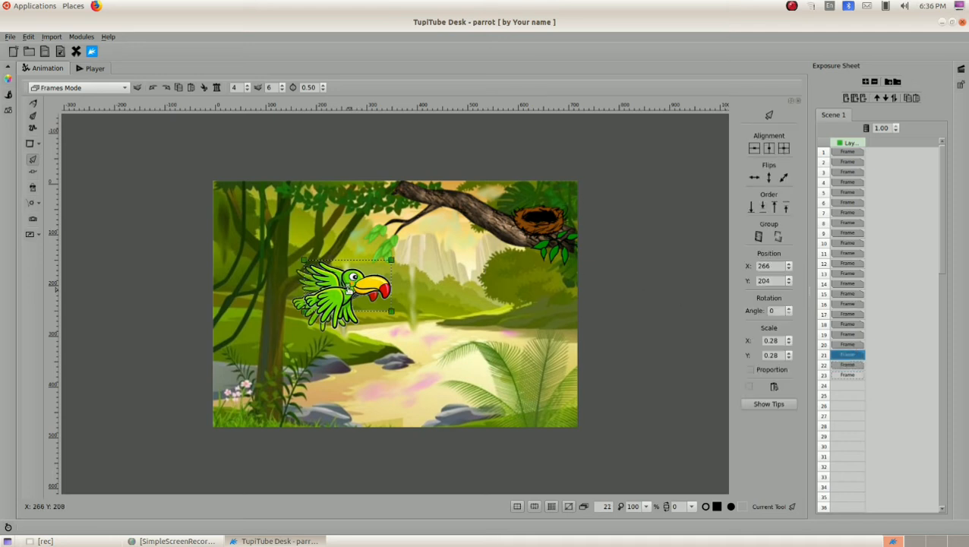
pyautogui.moveTo(348, 290); pyautogui.dragTo(364, 284)
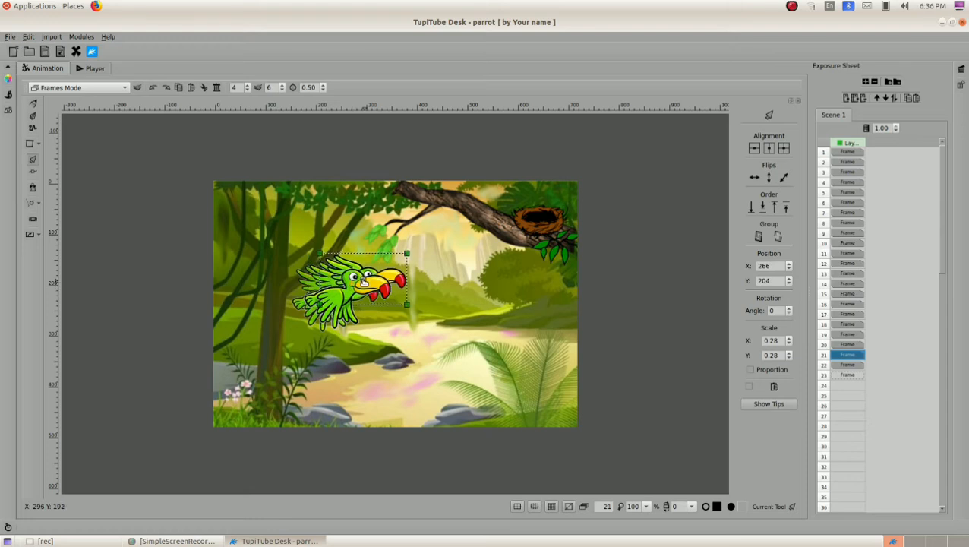
pyautogui.click(848, 366)
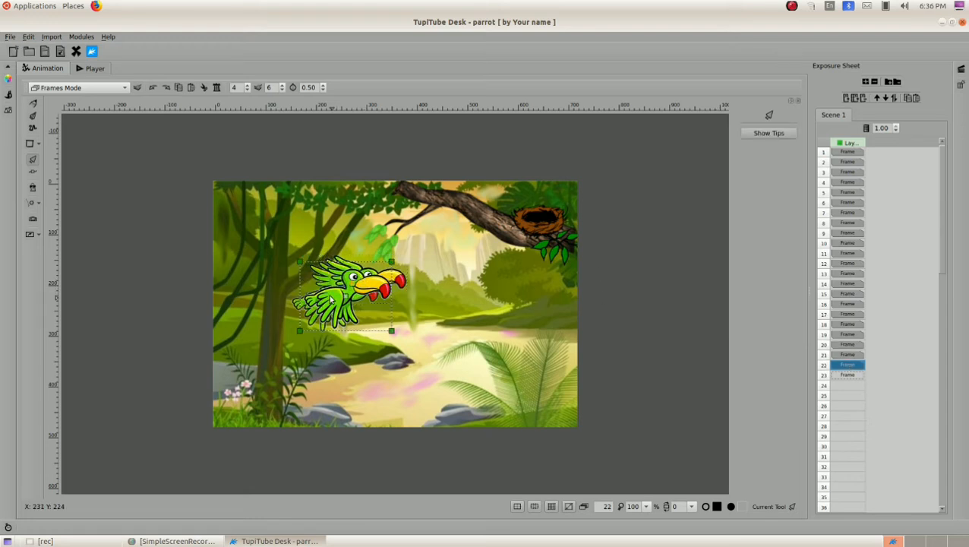
pyautogui.moveTo(348, 296); pyautogui.dragTo(364, 289)
# - Try to copy frames 21 and 22 together, and paste the copied frame pair starting at frame 23
pyautogui.click(844, 346)
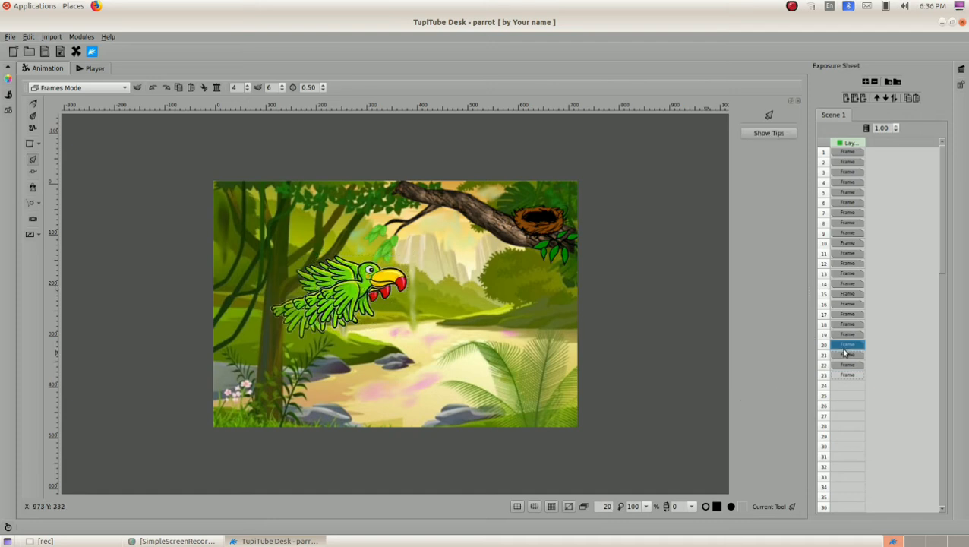
pyautogui.click(845, 355)
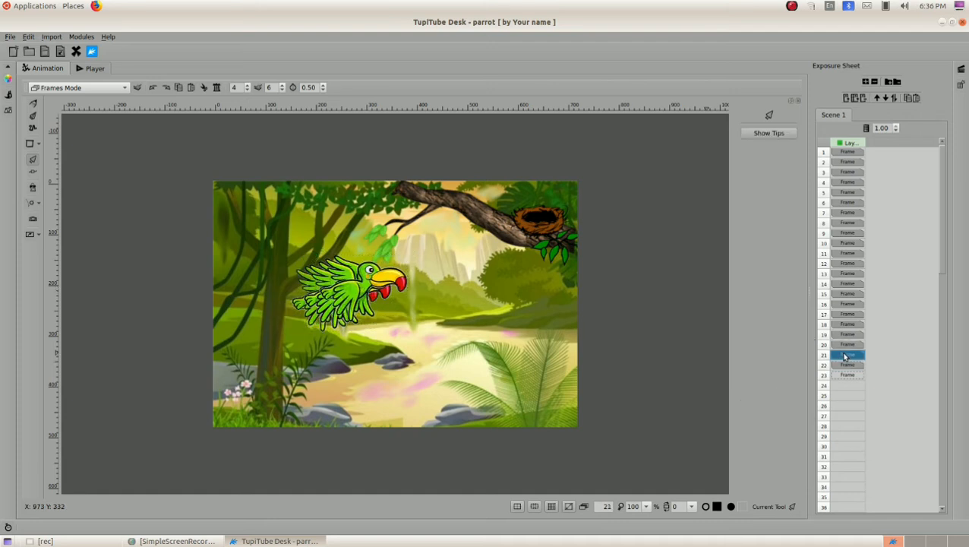
pyautogui.moveTo(845, 357); pyautogui.dragTo(847, 367)
pyautogui.click(837, 375)
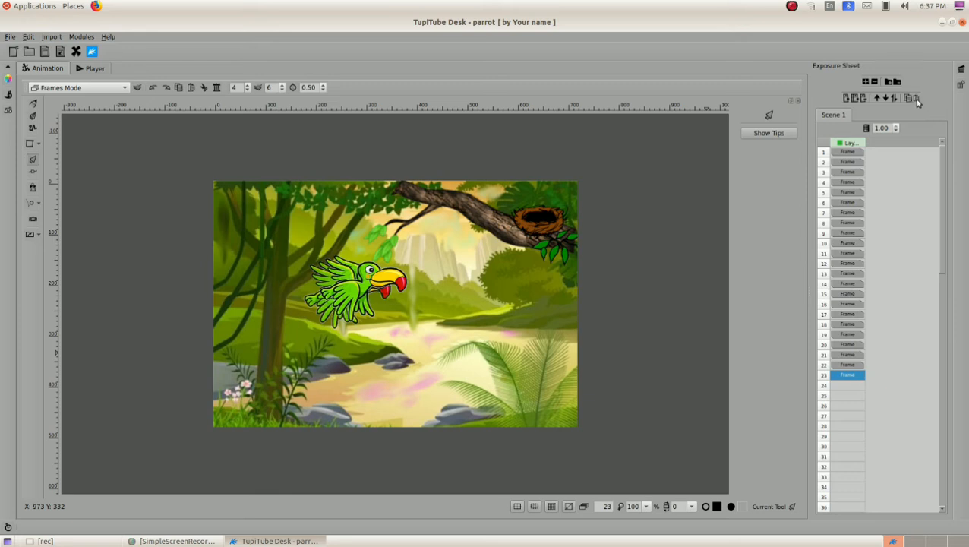
pyautogui.click(915, 98)
# - Move the parrot to about X 344, Y 175 in frame 23, and to about X 337, Y 191 in frame 24
pyautogui.click(839, 374)
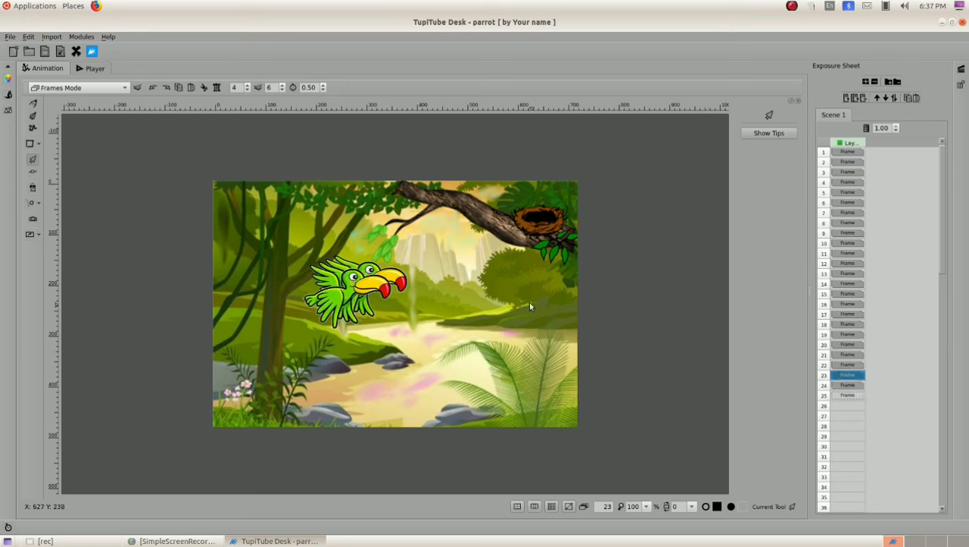
pyautogui.click(348, 286)
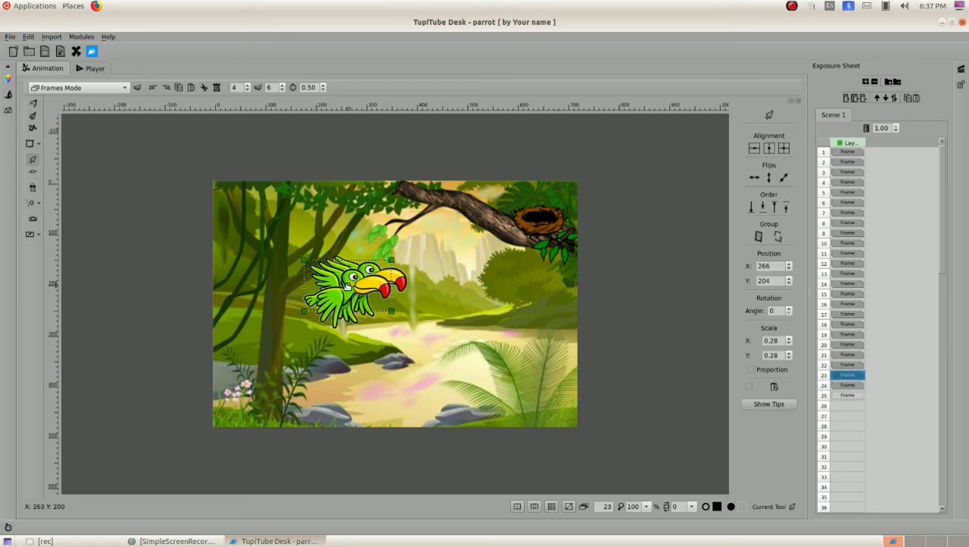
pyautogui.moveTo(348, 286); pyautogui.dragTo(388, 271)
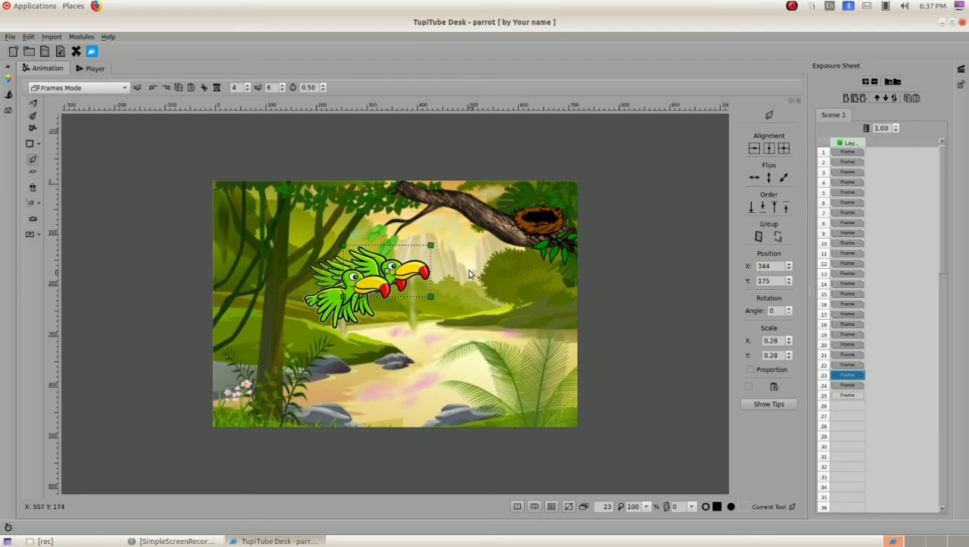
pyautogui.click(859, 386)
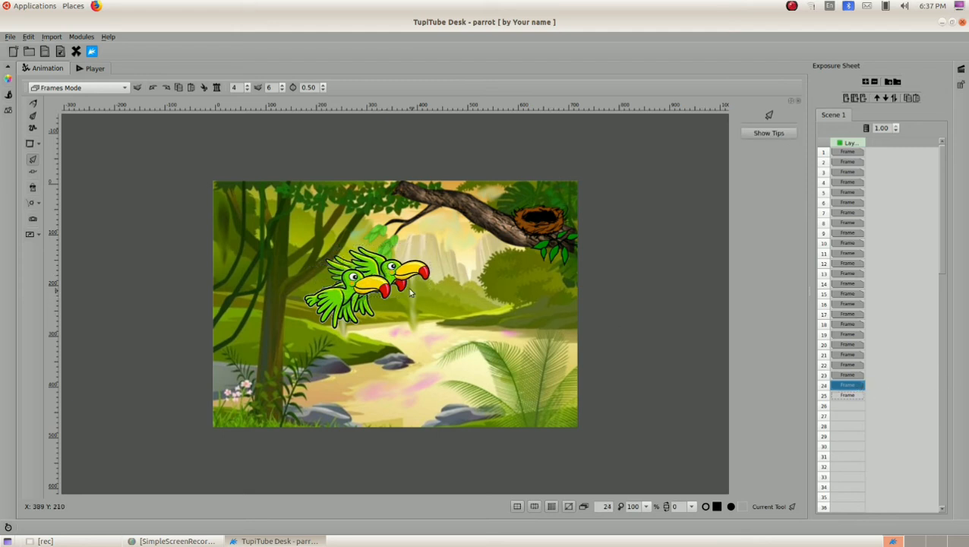
pyautogui.click(335, 301)
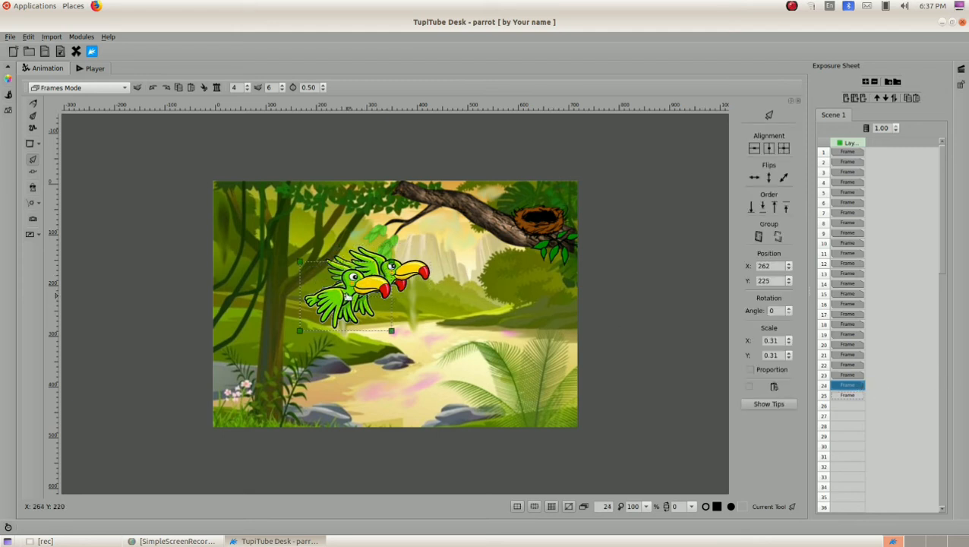
pyautogui.moveTo(347, 299); pyautogui.dragTo(381, 284)
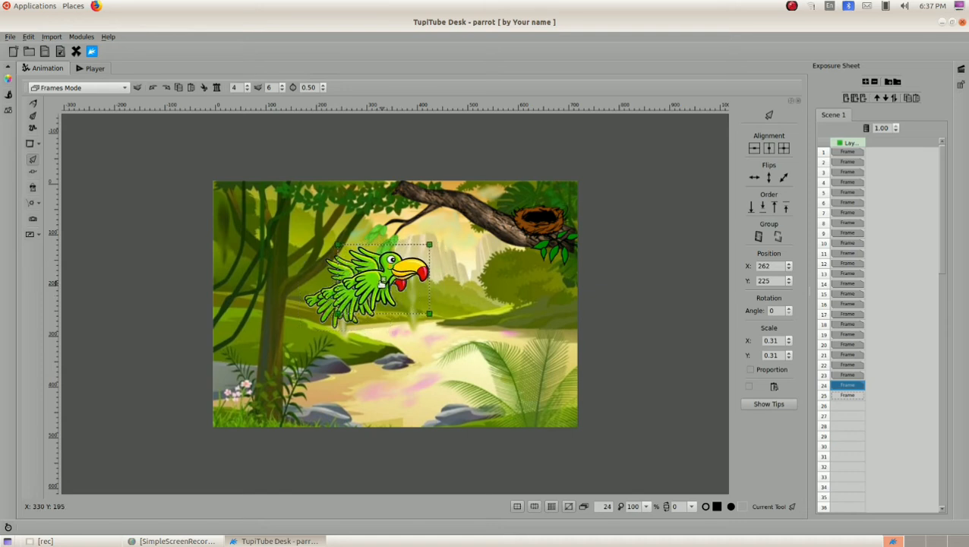
# - Copy frames 23 and 24 together and paste them starting at frame 25
pyautogui.click(845, 375)
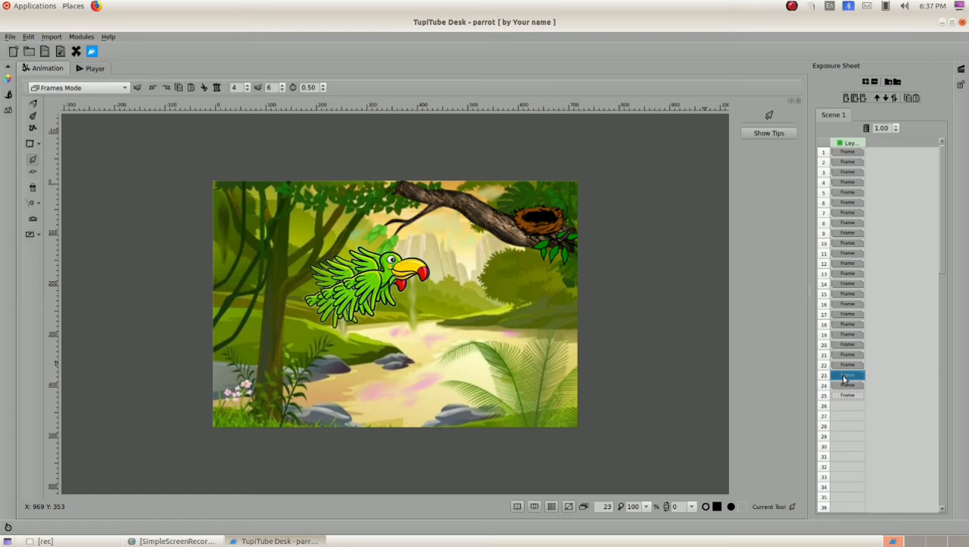
pyautogui.moveTo(844, 377); pyautogui.dragTo(846, 385)
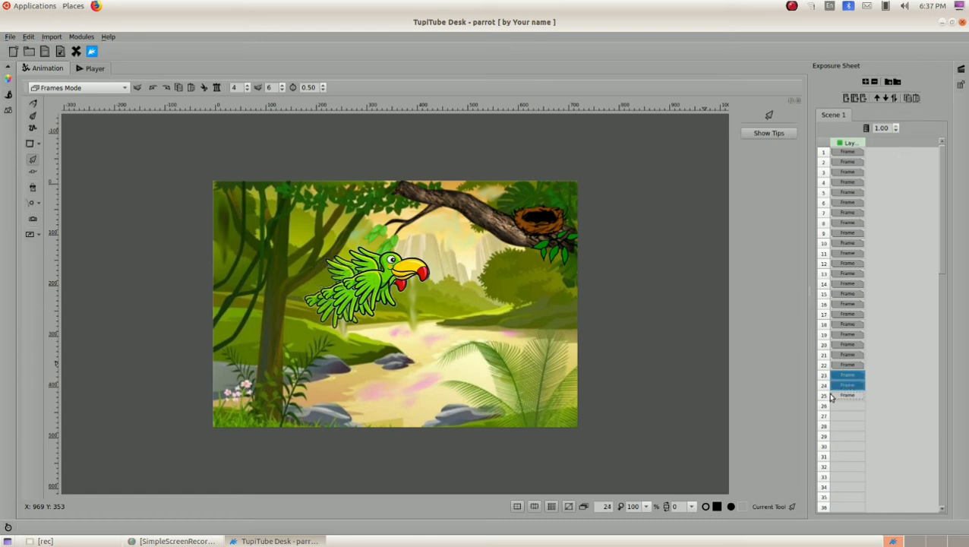
pyautogui.click(831, 396)
pyautogui.click(915, 98)
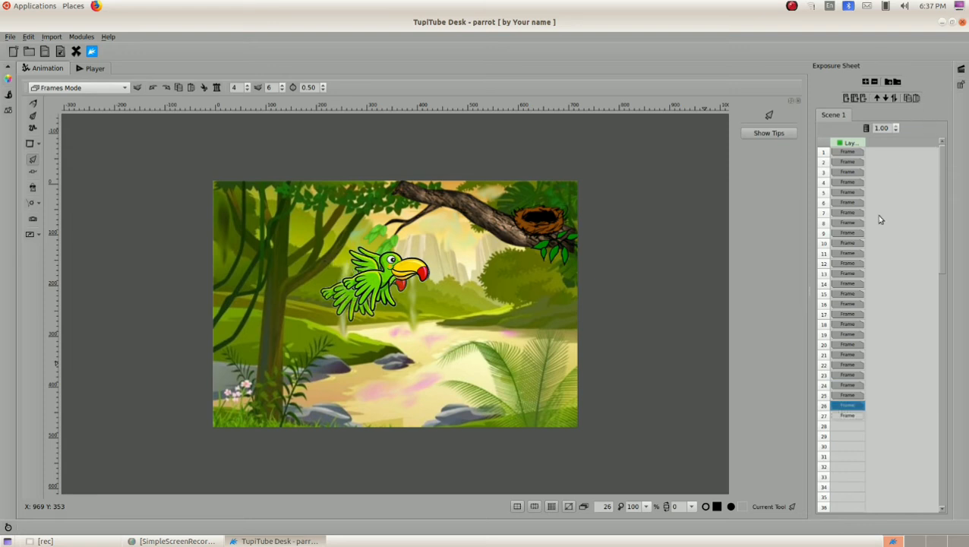
# - Move the parrot to about X 382, Y 159 in frame 25, and to about X 383, Y 177 in frame 26
pyautogui.click(841, 394)
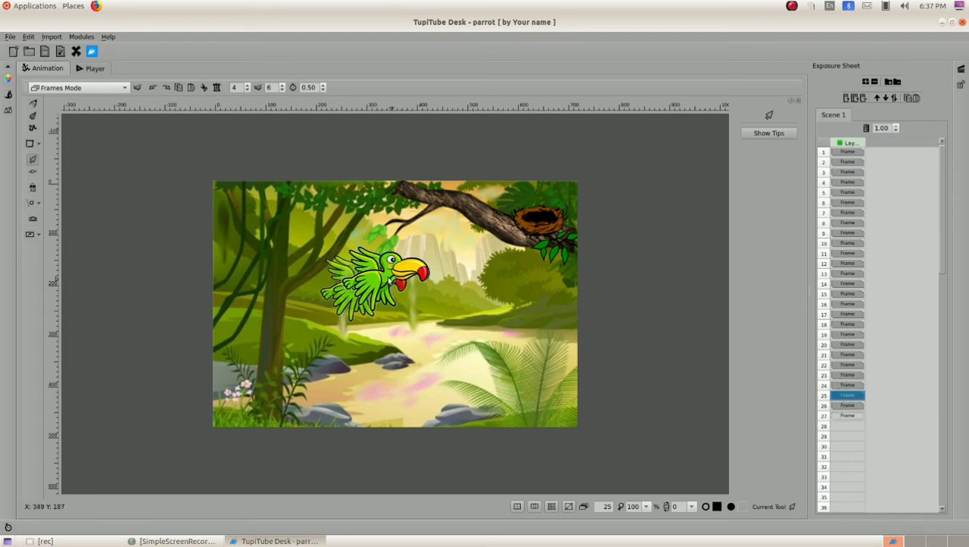
pyautogui.click(386, 274)
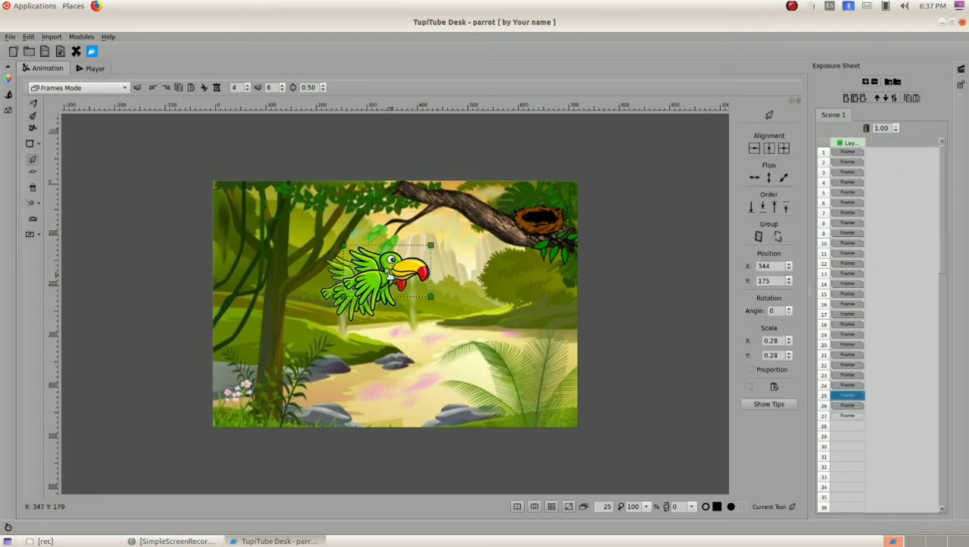
pyautogui.moveTo(389, 274); pyautogui.dragTo(408, 267)
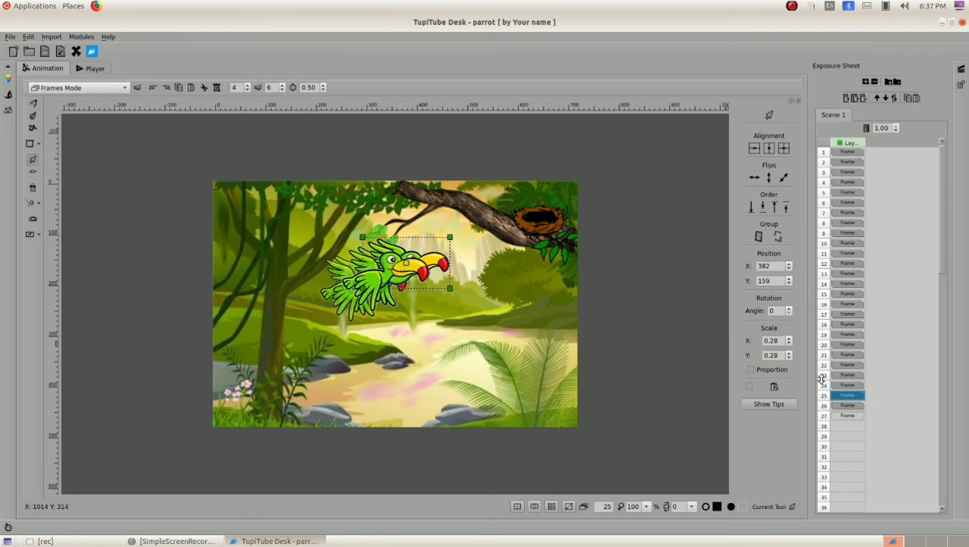
pyautogui.click(846, 404)
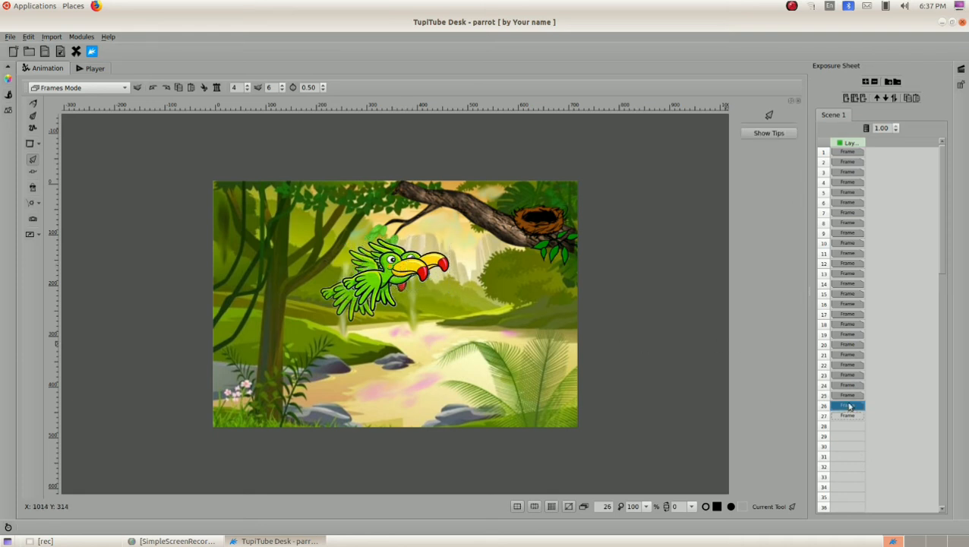
pyautogui.click(372, 286)
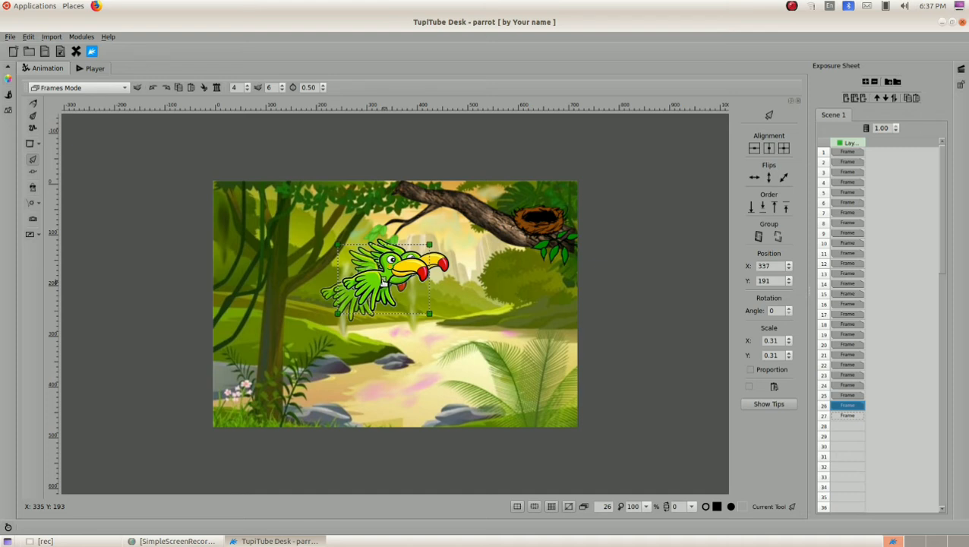
pyautogui.moveTo(383, 281); pyautogui.dragTo(406, 273)
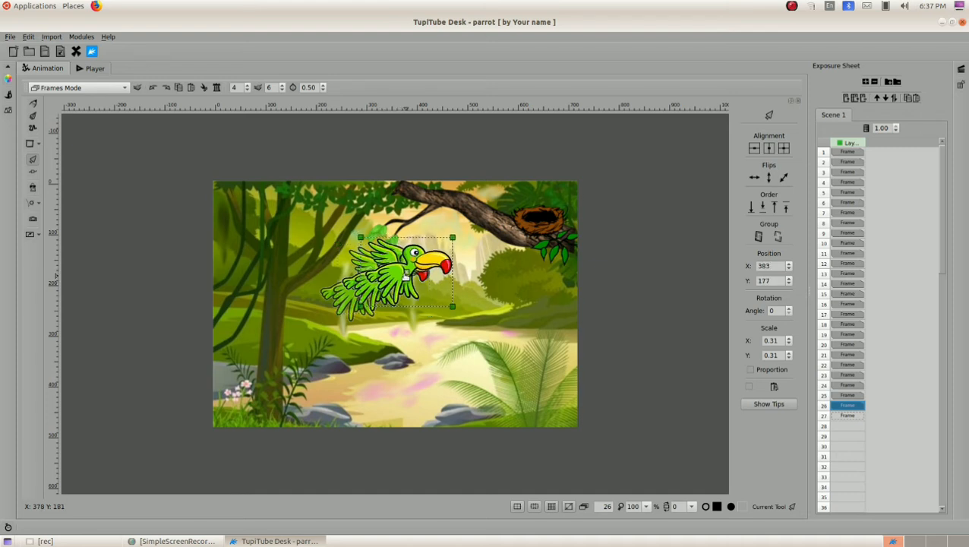
# - Try to copy frames 25 and 26 together, and paste the copied frame pair starting at frame 27
pyautogui.click(845, 396)
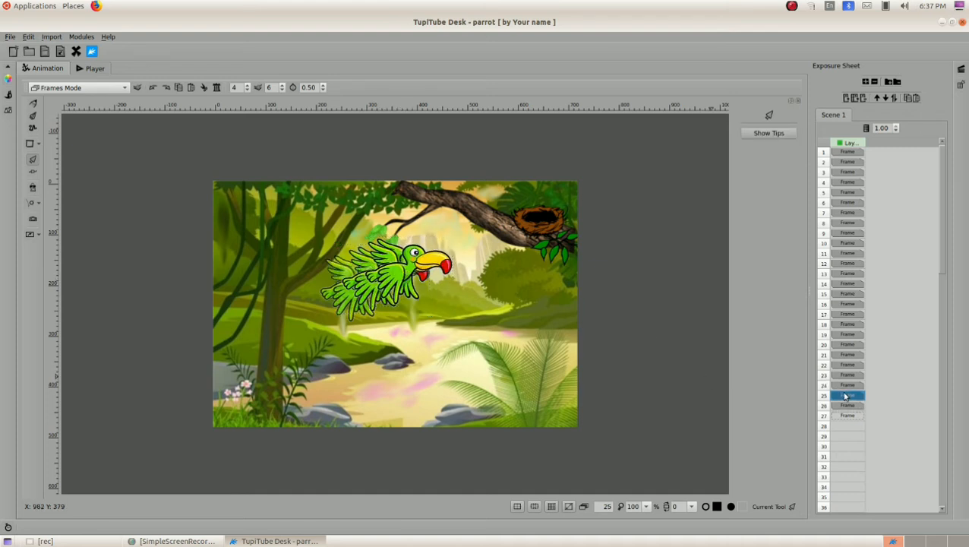
pyautogui.moveTo(845, 395); pyautogui.dragTo(845, 405)
pyautogui.click(835, 415)
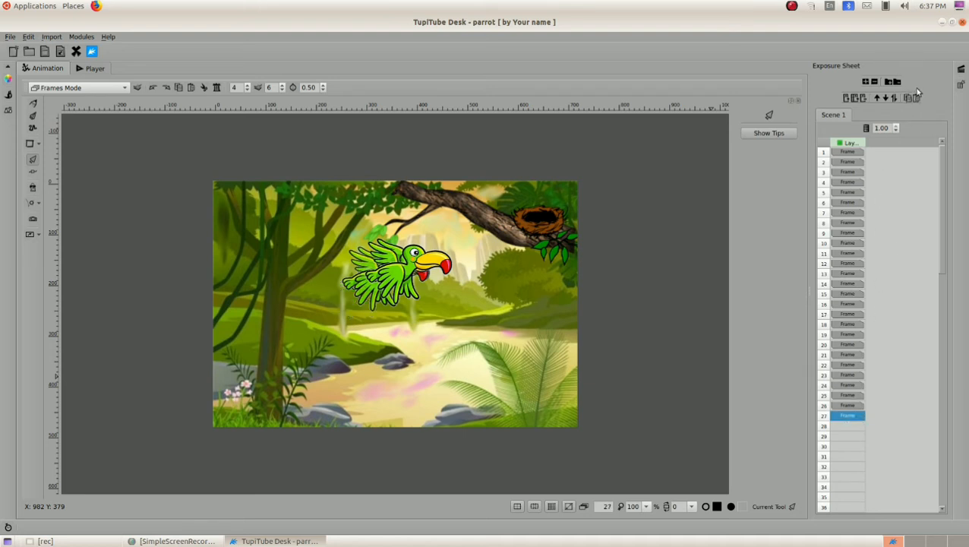
pyautogui.click(915, 100)
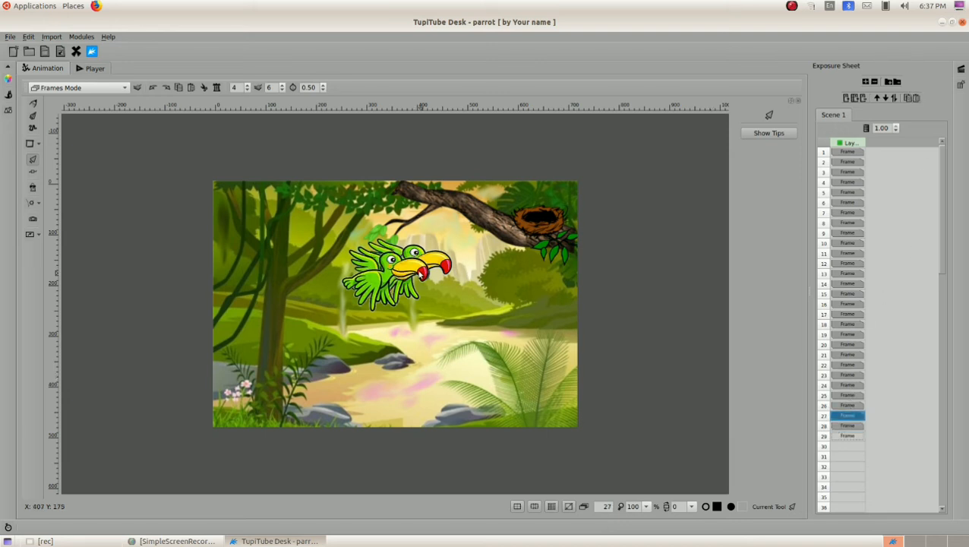
# - Move the parrot to about X 426, Y 146 in frame 27, and to about X 426, Y 163 in frame 28
pyautogui.click(396, 268)
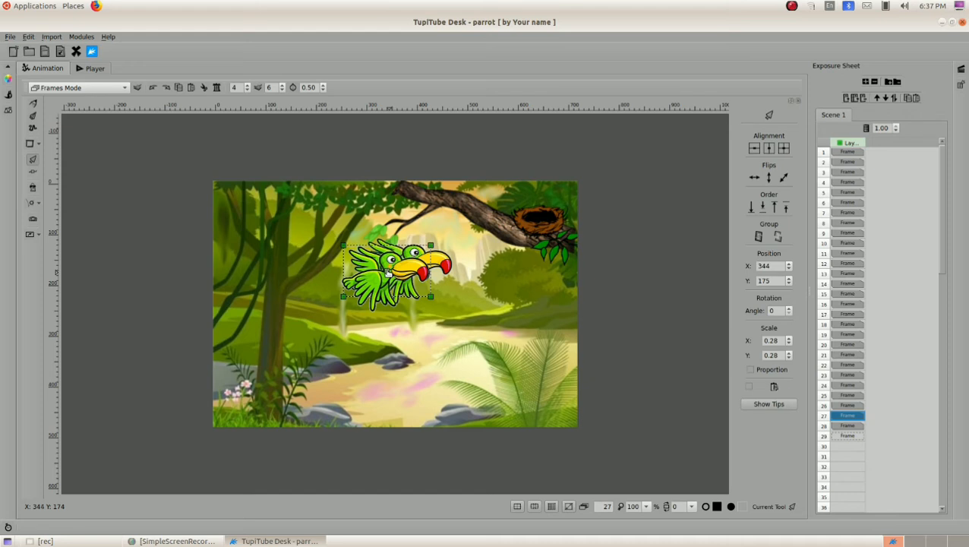
pyautogui.moveTo(388, 274); pyautogui.dragTo(430, 258)
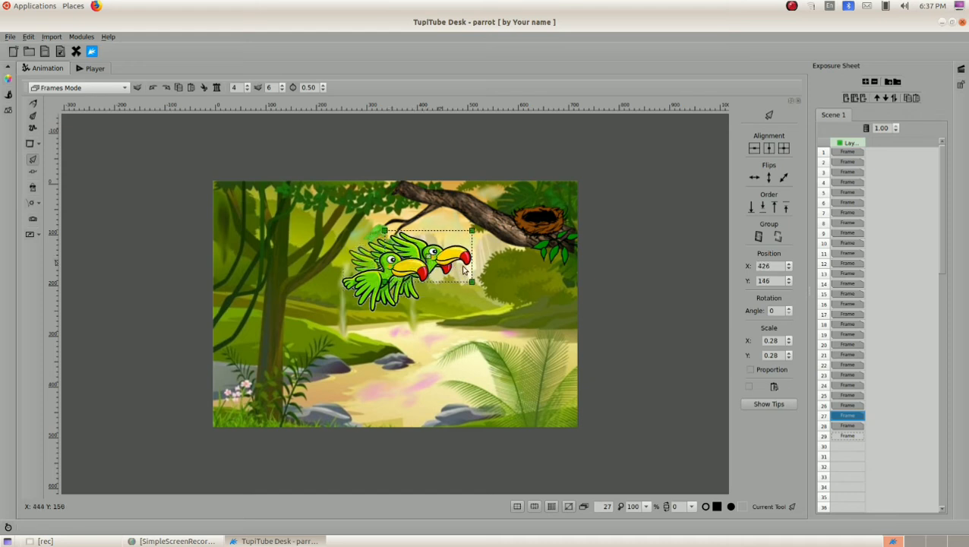
pyautogui.click(843, 426)
pyautogui.click(385, 281)
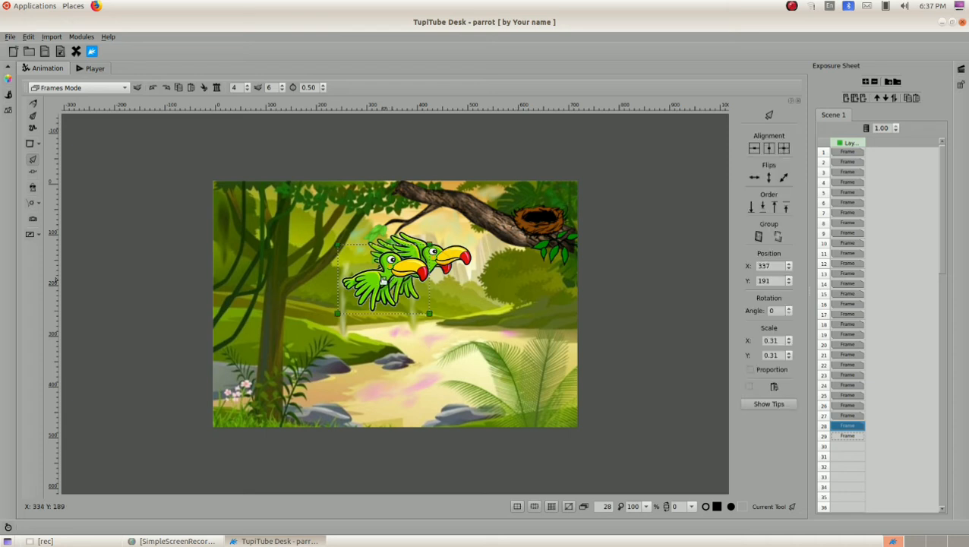
pyautogui.moveTo(419, 262); pyautogui.dragTo(429, 267)
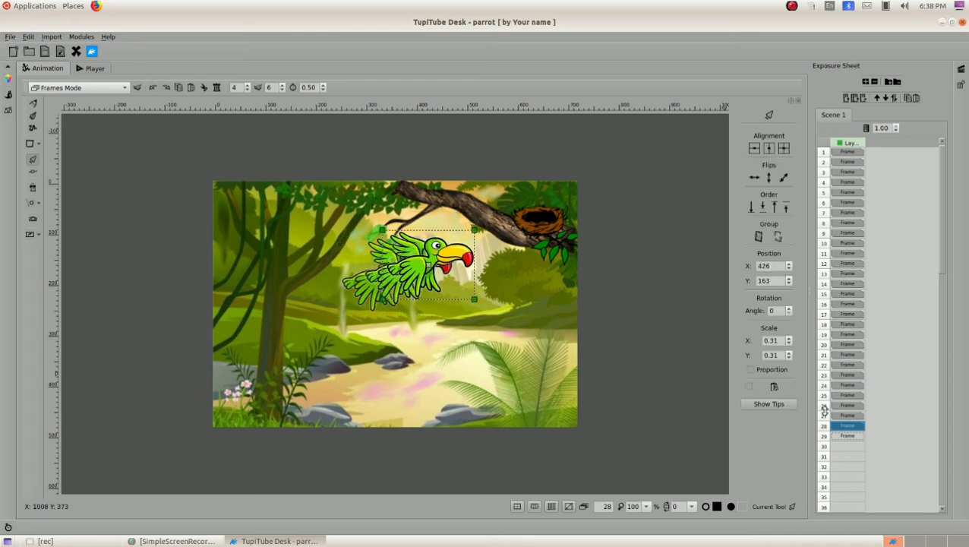
# - Copy frames 27 and 28 together and paste them starting at frame 29
pyautogui.click(848, 416)
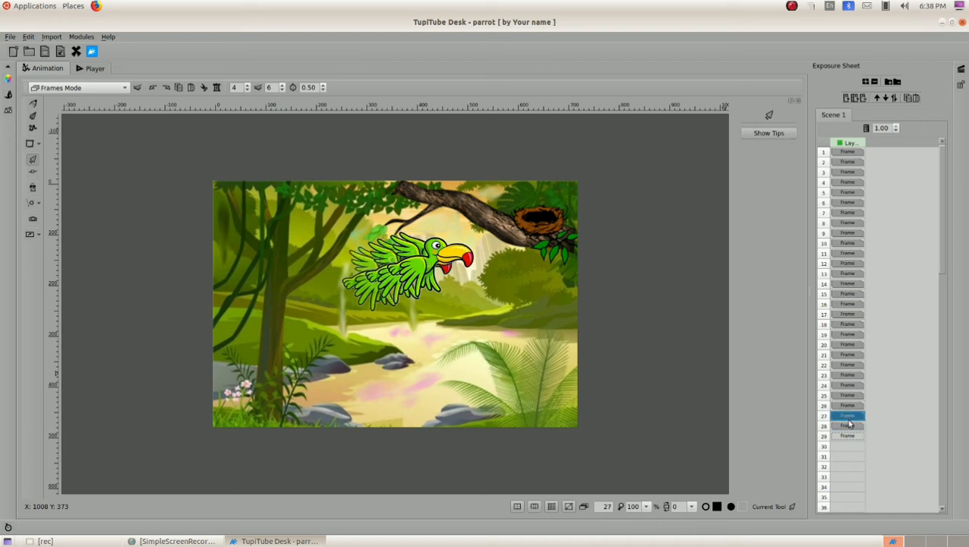
pyautogui.keyDown('shift'); pyautogui.click(848, 423); pyautogui.keyUp('shift')
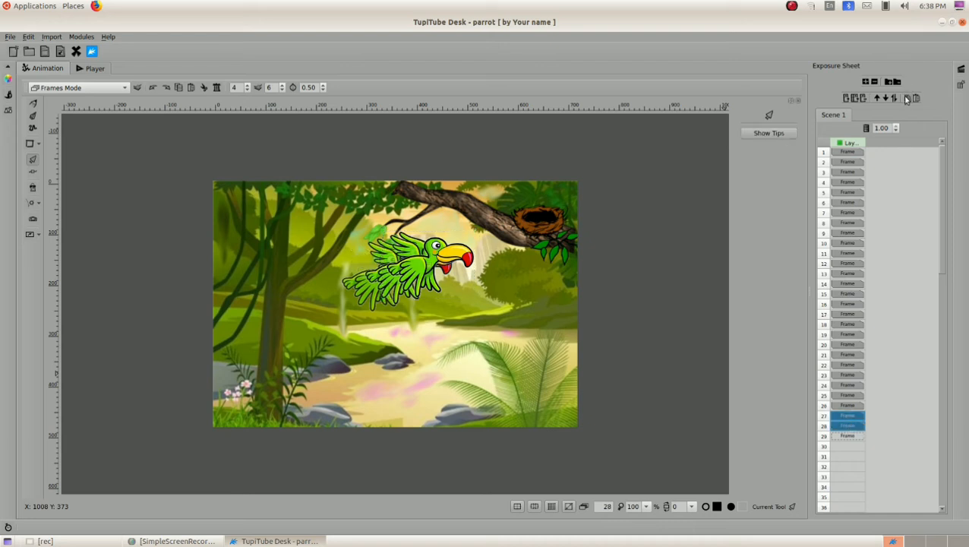
pyautogui.click(838, 435)
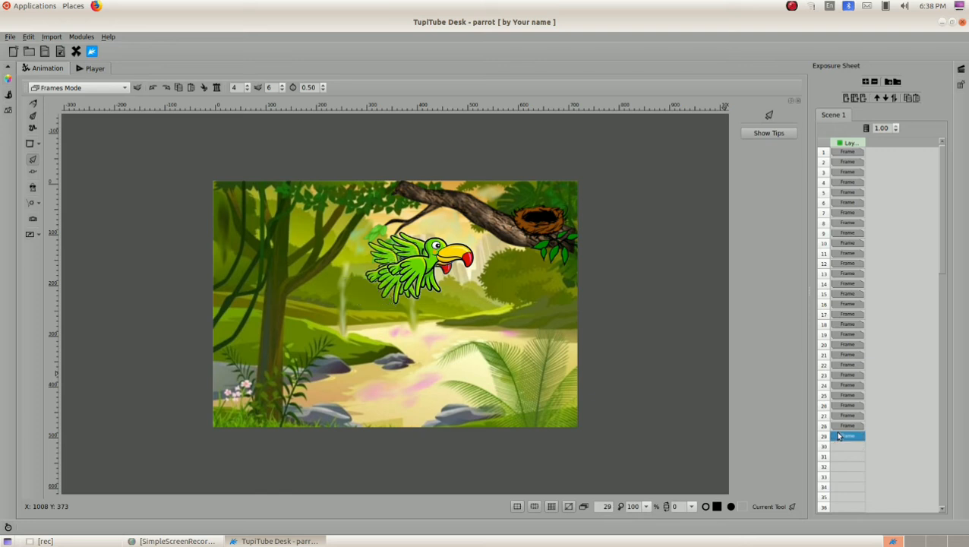
pyautogui.click(917, 99)
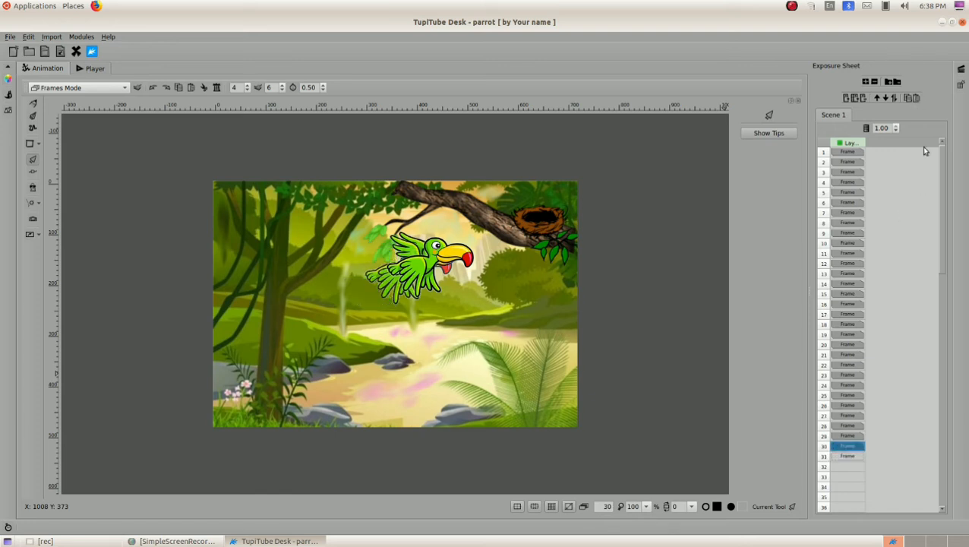
# - Move the parrot in frame 29 forward and up to about X 467, Y 127
pyautogui.scroll(-2, 928, 216)
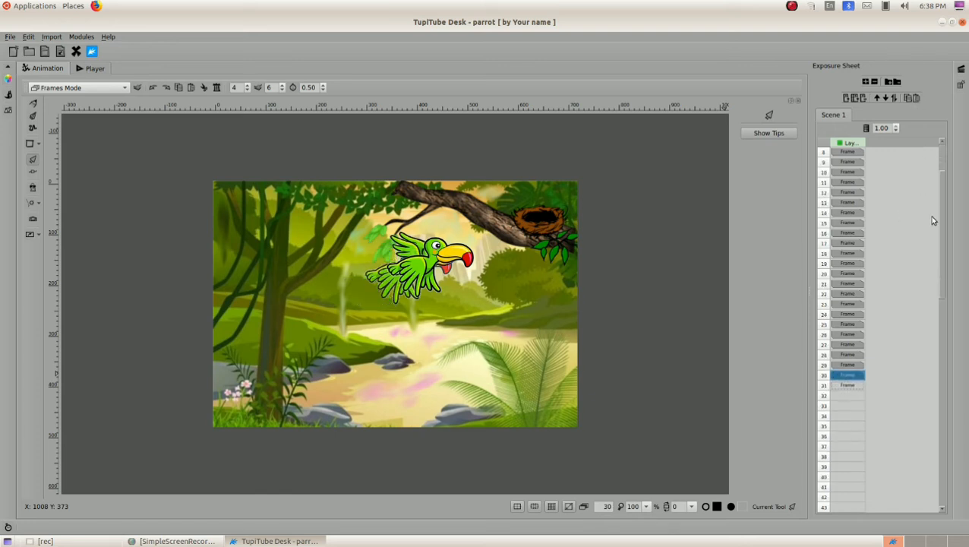
pyautogui.click(841, 365)
pyautogui.click(448, 260)
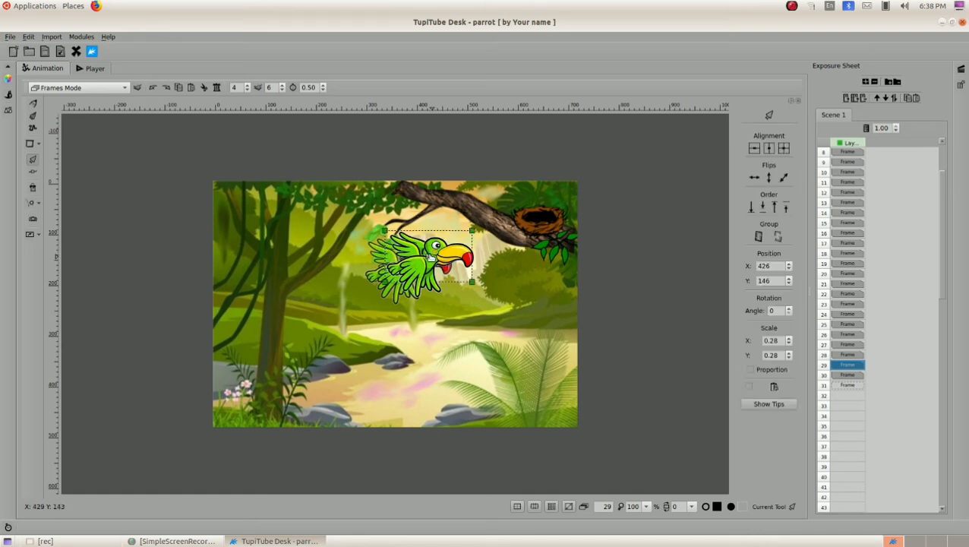
pyautogui.moveTo(430, 253); pyautogui.dragTo(450, 243)
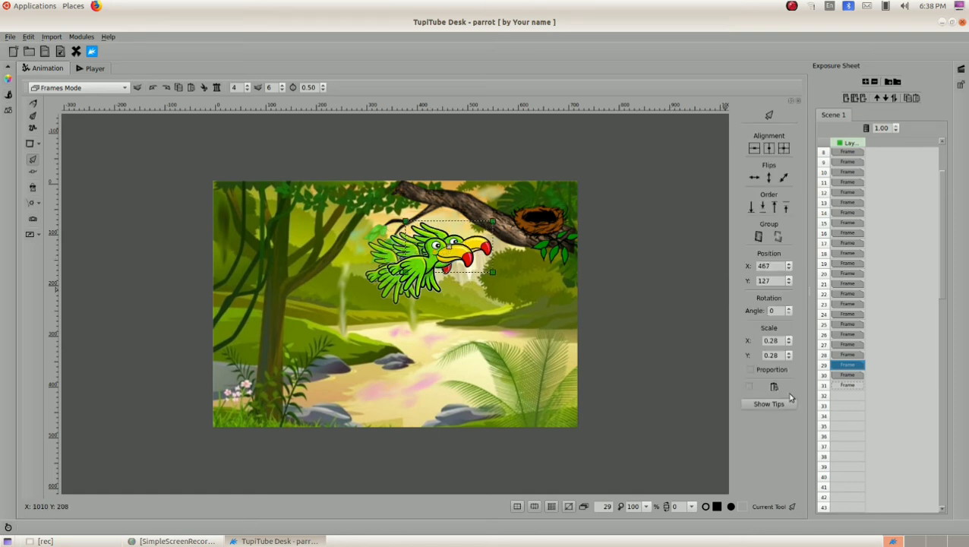
# - Move the parrot in frame 30 forward and up to about X 462, Y 145
pyautogui.click(848, 374)
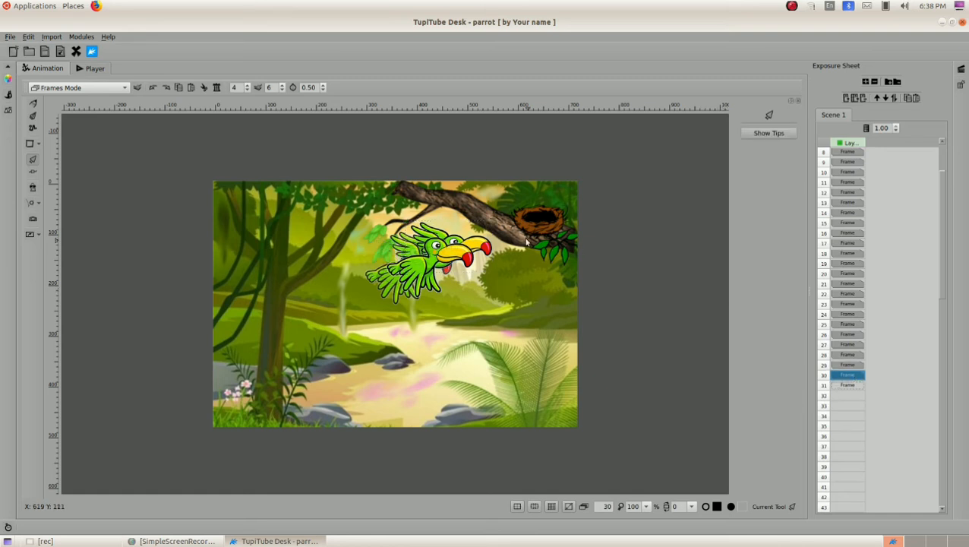
pyautogui.click(419, 266)
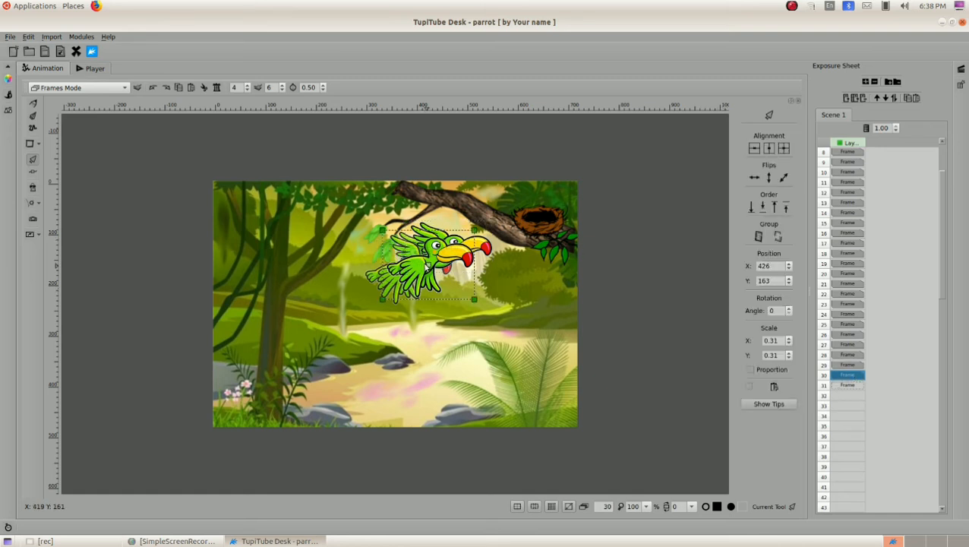
pyautogui.moveTo(428, 266); pyautogui.dragTo(449, 259)
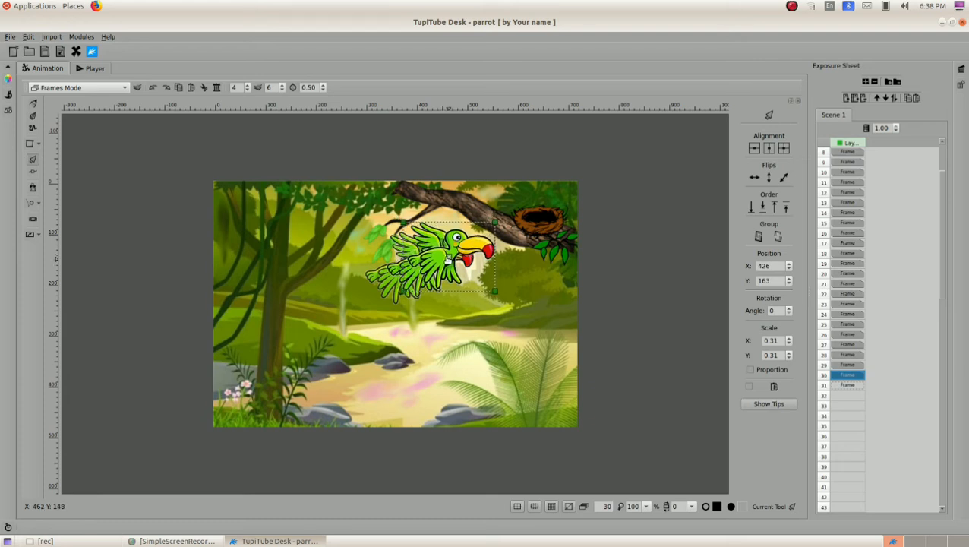
# - Copy frames 29 and 30 together and paste them starting at frame 31
pyautogui.click(843, 366)
pyautogui.moveTo(841, 367); pyautogui.dragTo(842, 375)
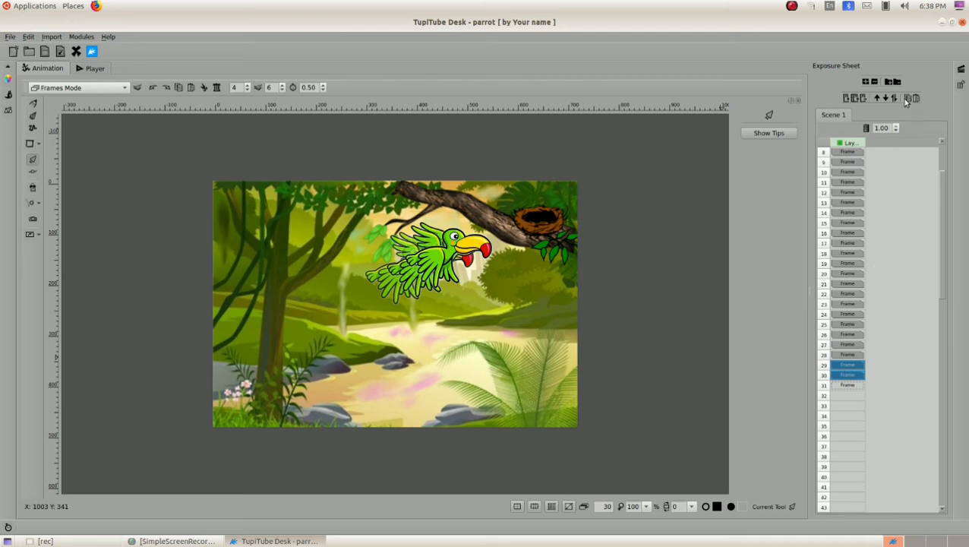
pyautogui.click(847, 386)
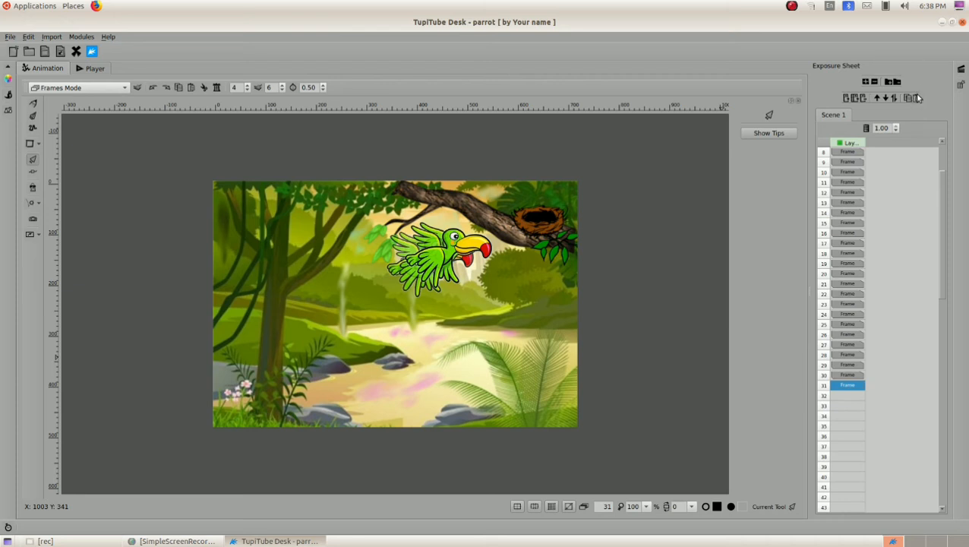
pyautogui.click(912, 98)
# - Move the parrot to about X 519, Y 106 in frame 31, and to about X 513, Y 123 in frame 32
pyautogui.click(848, 386)
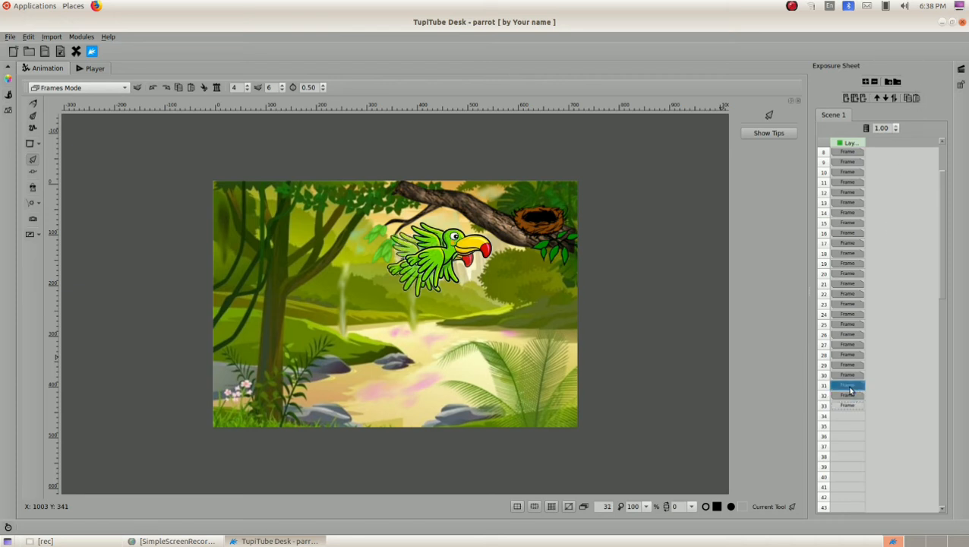
pyautogui.click(446, 257)
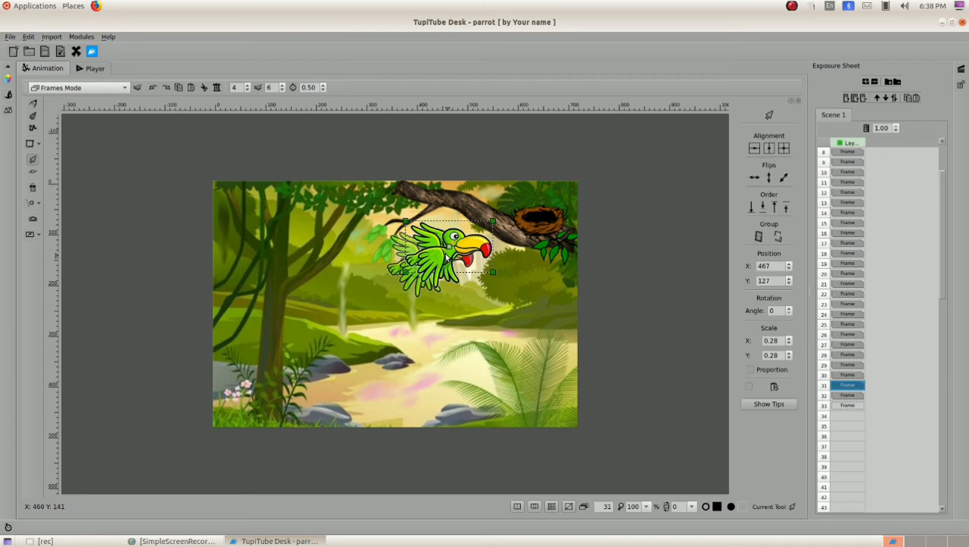
pyautogui.moveTo(450, 251); pyautogui.dragTo(476, 239)
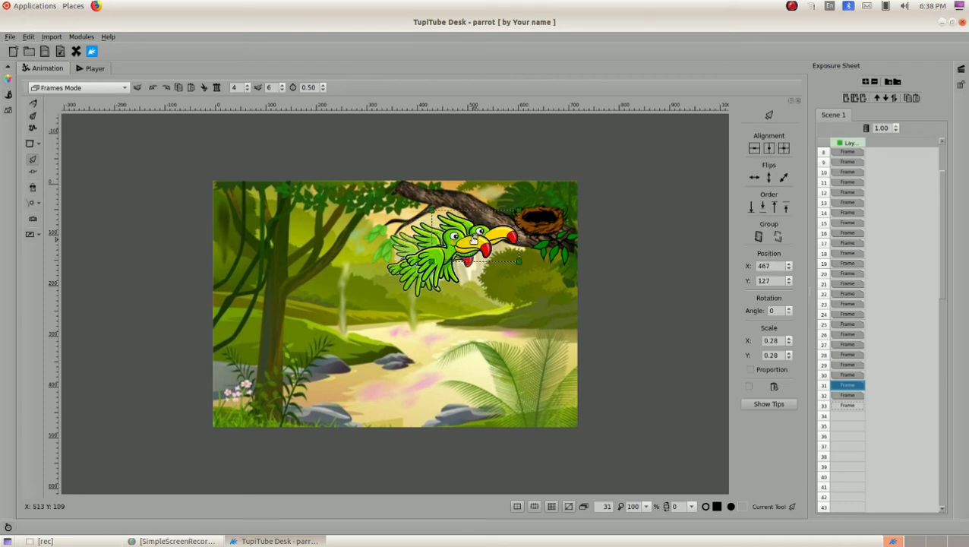
pyautogui.click(848, 395)
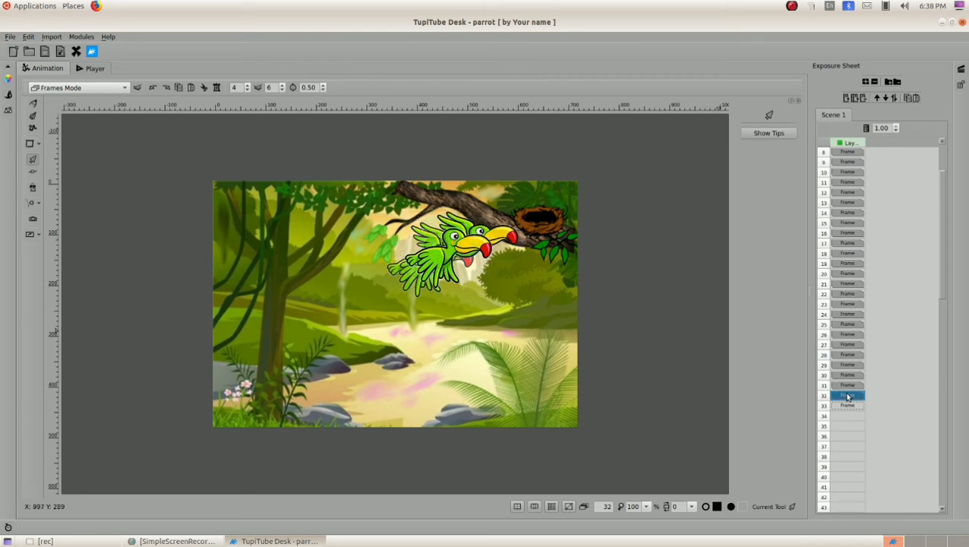
pyautogui.click(447, 258)
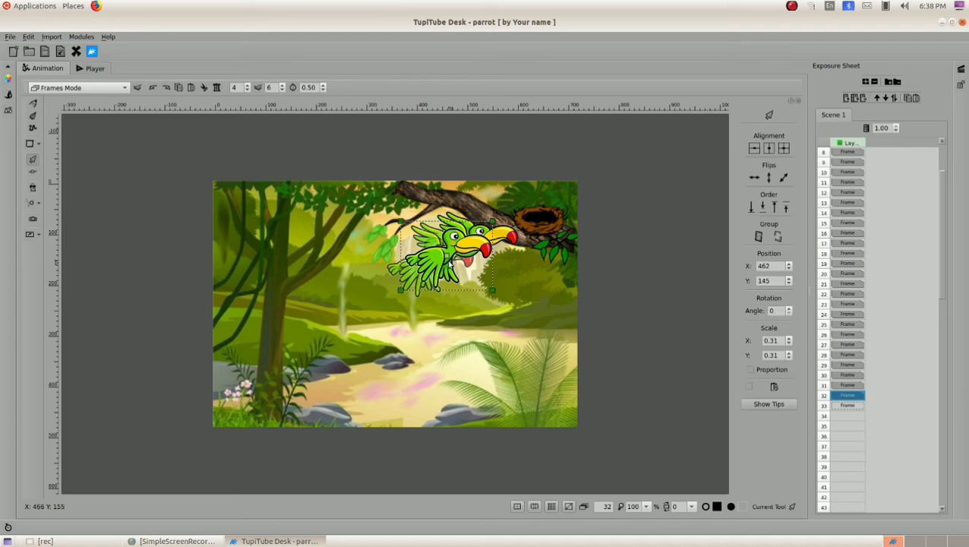
pyautogui.moveTo(448, 259); pyautogui.dragTo(473, 246)
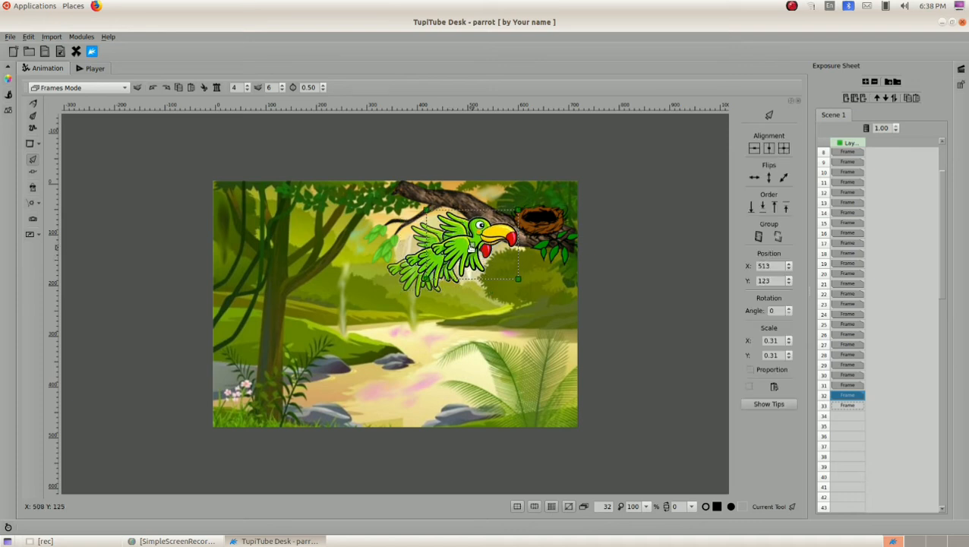
# - Copy frames 31 and 32 together and paste them starting at frame 33
pyautogui.click(849, 387)
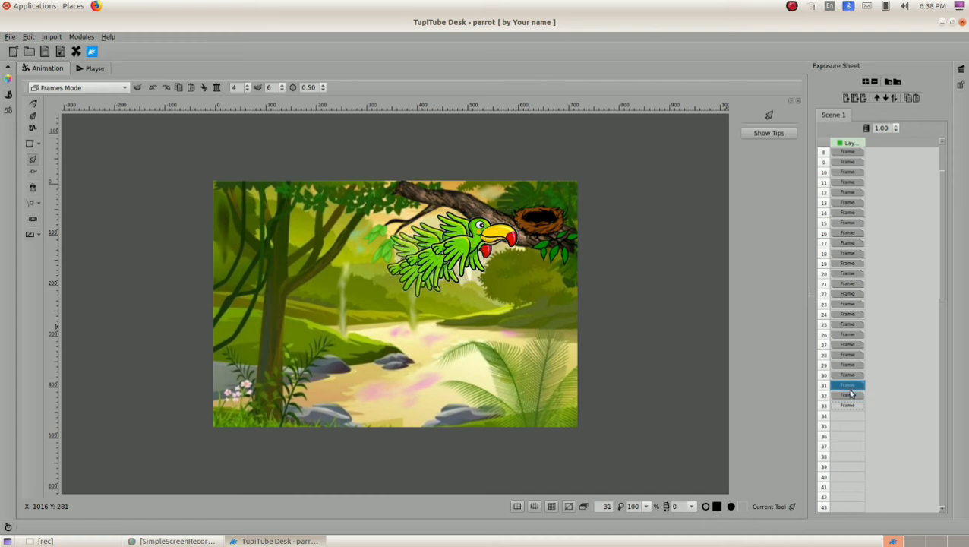
pyautogui.keyDown('shift'); pyautogui.click(849, 395); pyautogui.keyUp('shift')
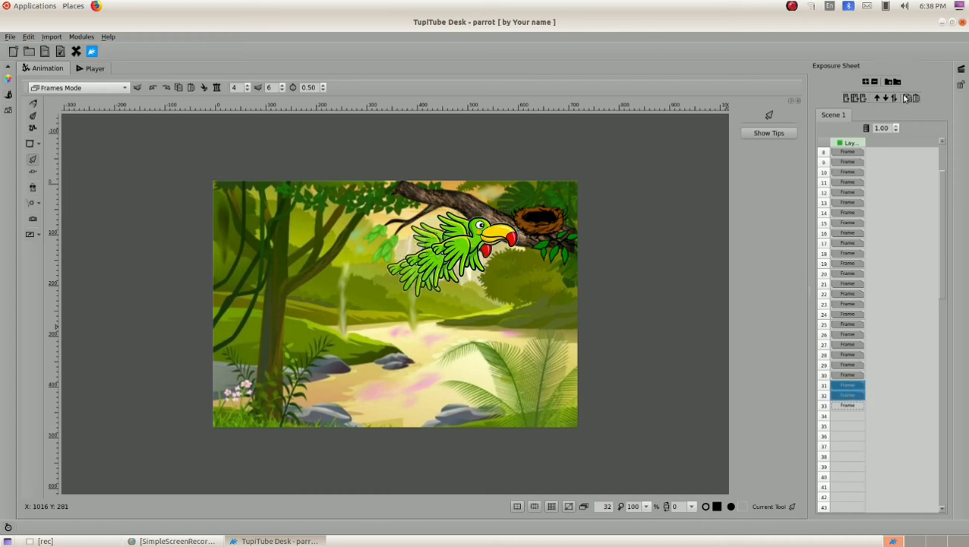
pyautogui.click(854, 409)
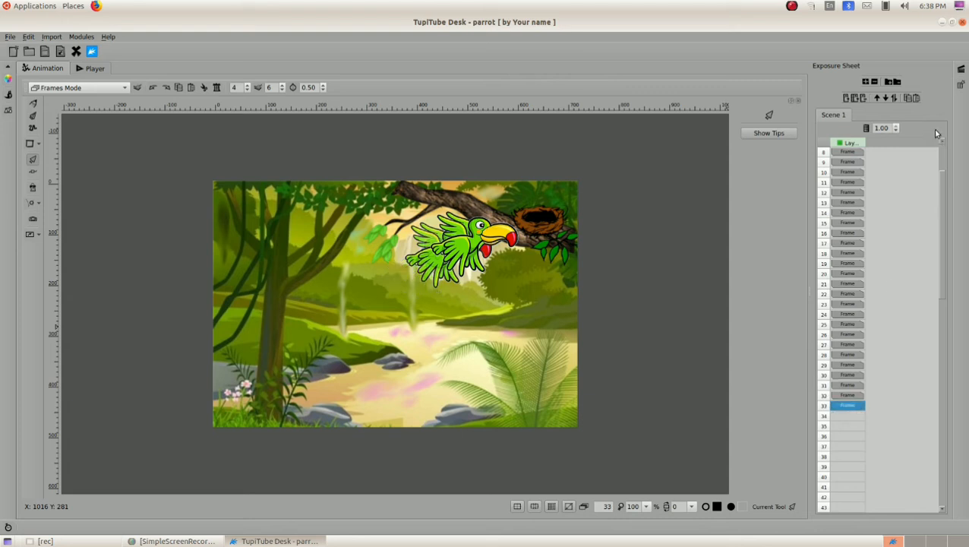
pyautogui.click(914, 101)
# - Move the parrot to about X 562, Y 91 in frame 33, and to about X 552, Y 111 in frame 34
pyautogui.click(835, 404)
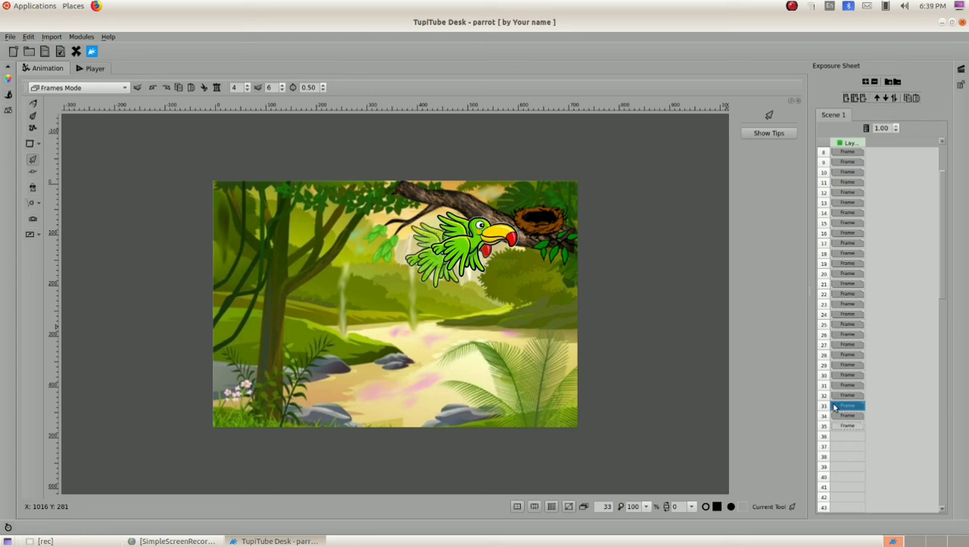
pyautogui.click(470, 252)
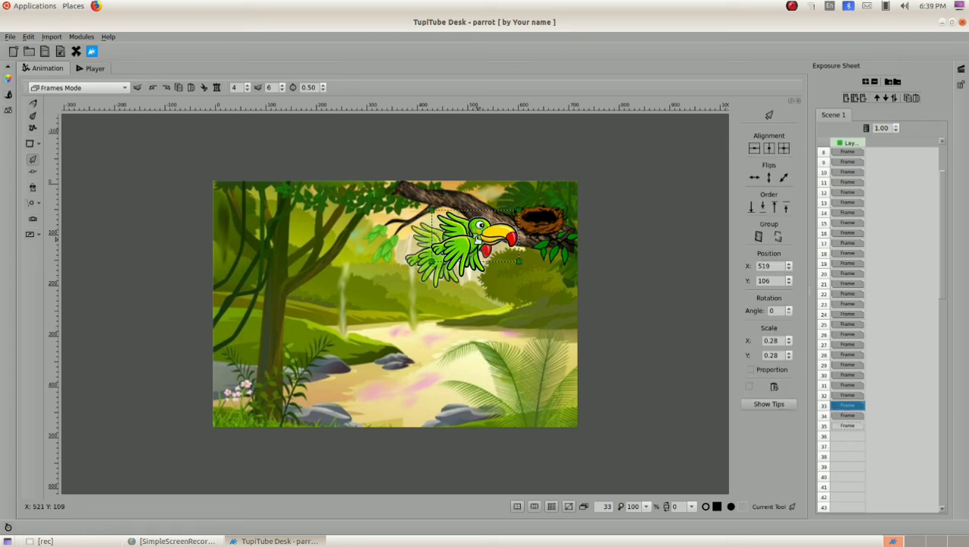
pyautogui.moveTo(478, 240); pyautogui.dragTo(510, 229)
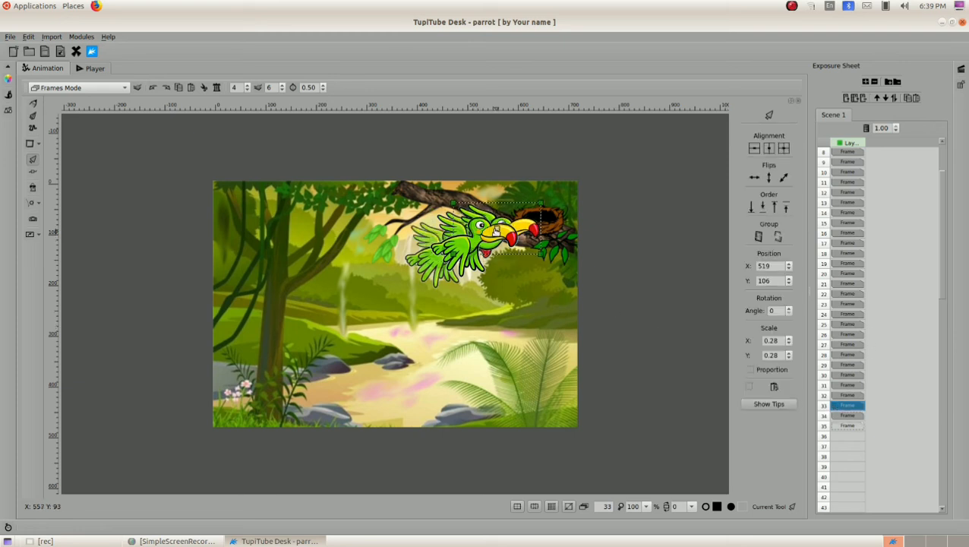
pyautogui.click(849, 415)
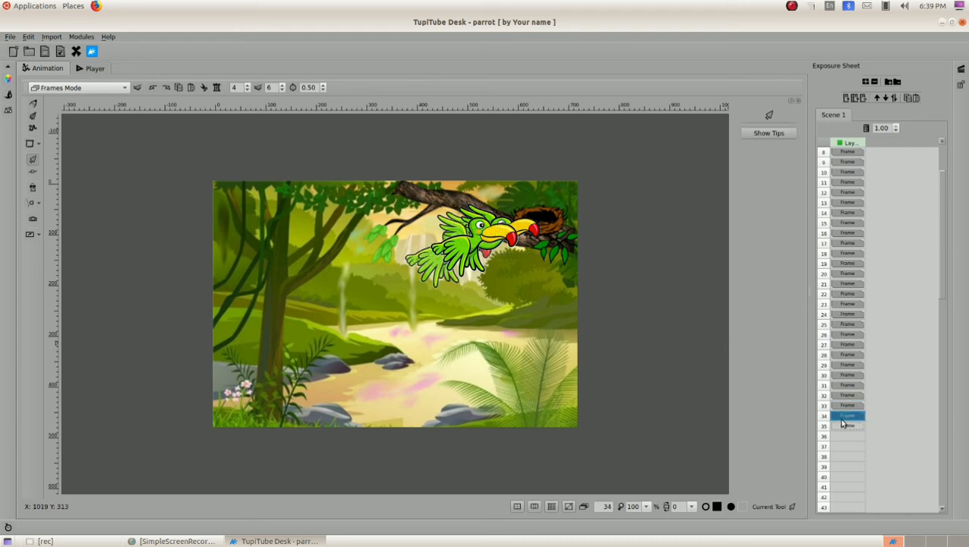
pyautogui.click(468, 243)
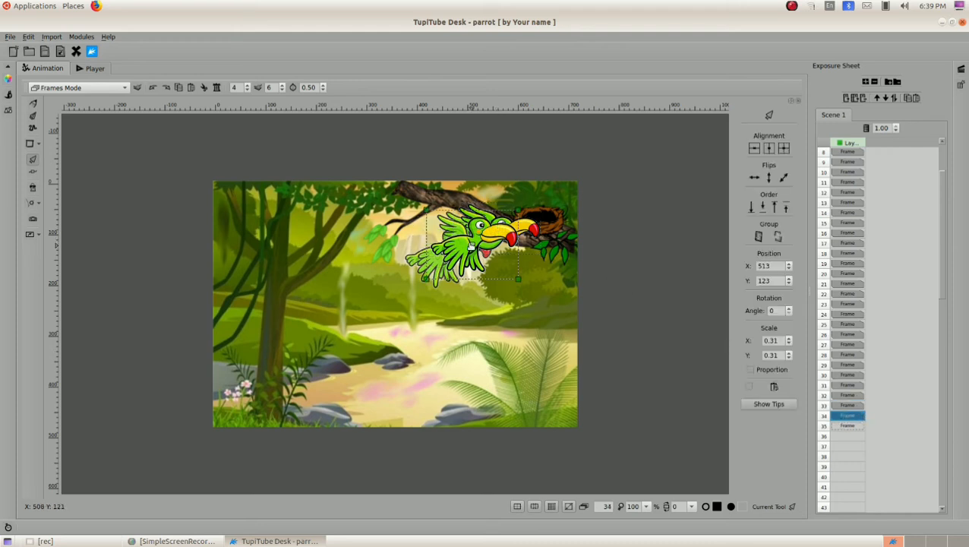
pyautogui.moveTo(471, 245); pyautogui.dragTo(489, 241)
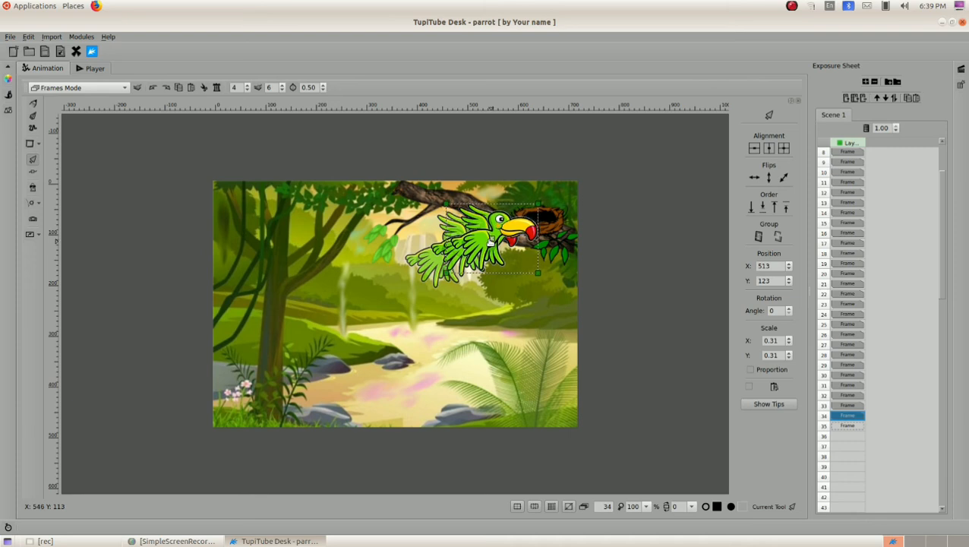
# - Copy frames 33 and 34 together and paste them starting at frame 35
pyautogui.click(852, 405)
pyautogui.keyDown('shift'); pyautogui.click(849, 416); pyautogui.keyUp('shift')
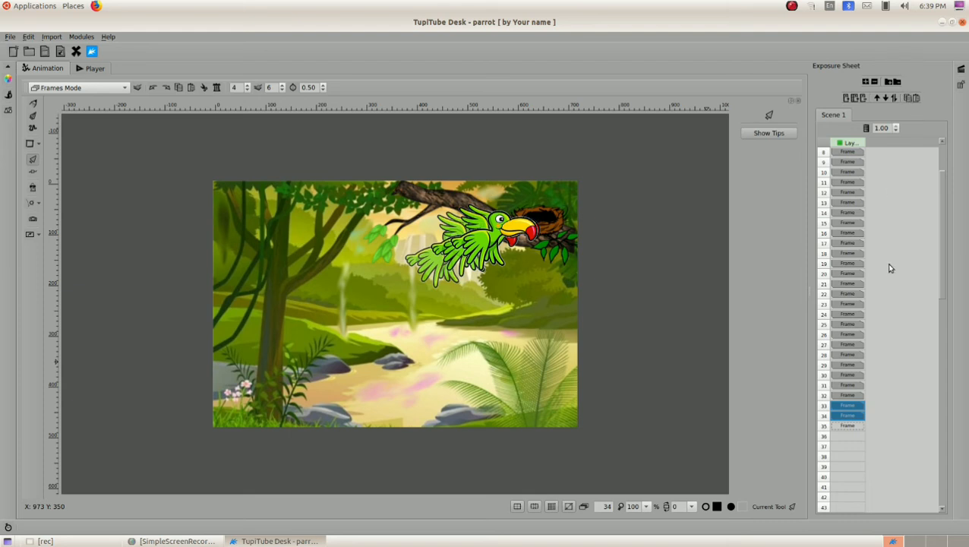
pyautogui.click(838, 426)
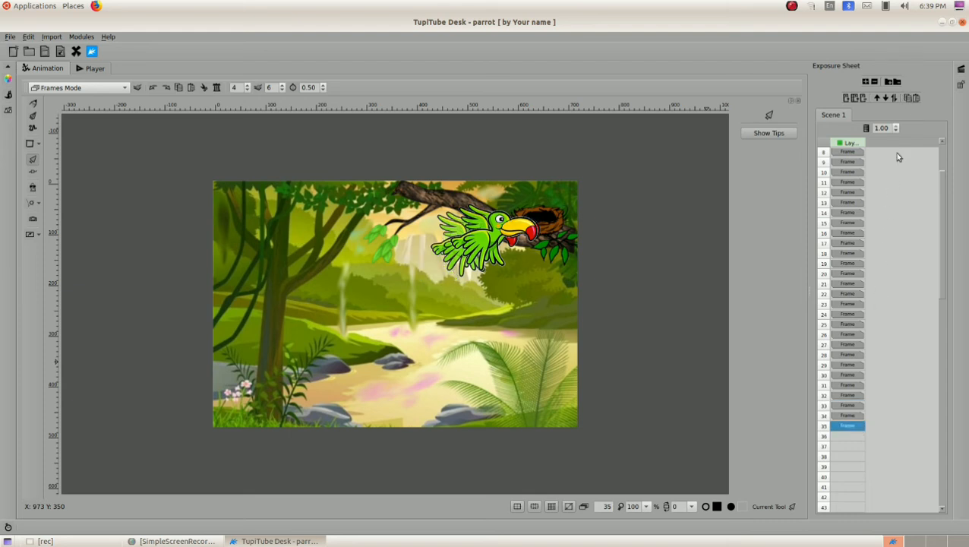
pyautogui.click(915, 98)
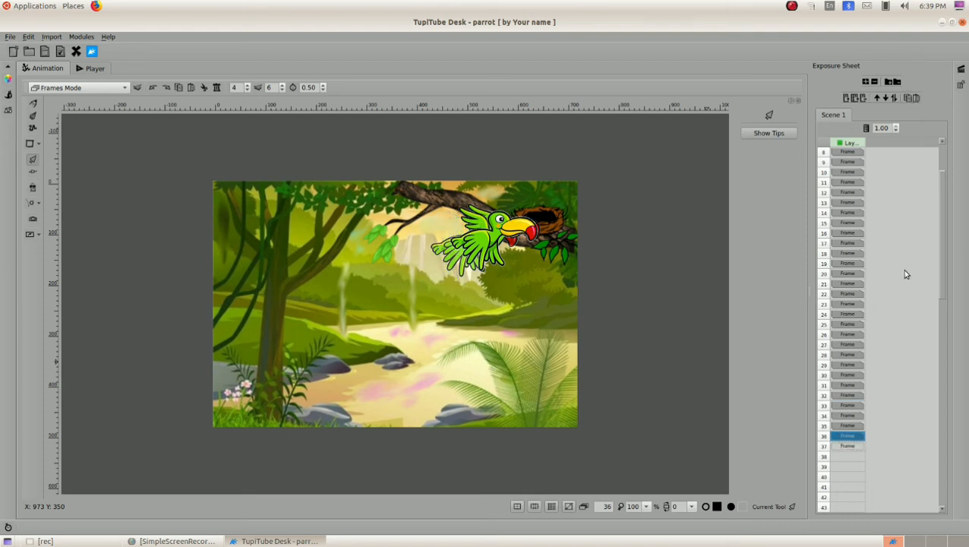
# - Move the parrot over the nest in frame 35, and to about X 634, Y 76 in frame 36
pyautogui.click(847, 426)
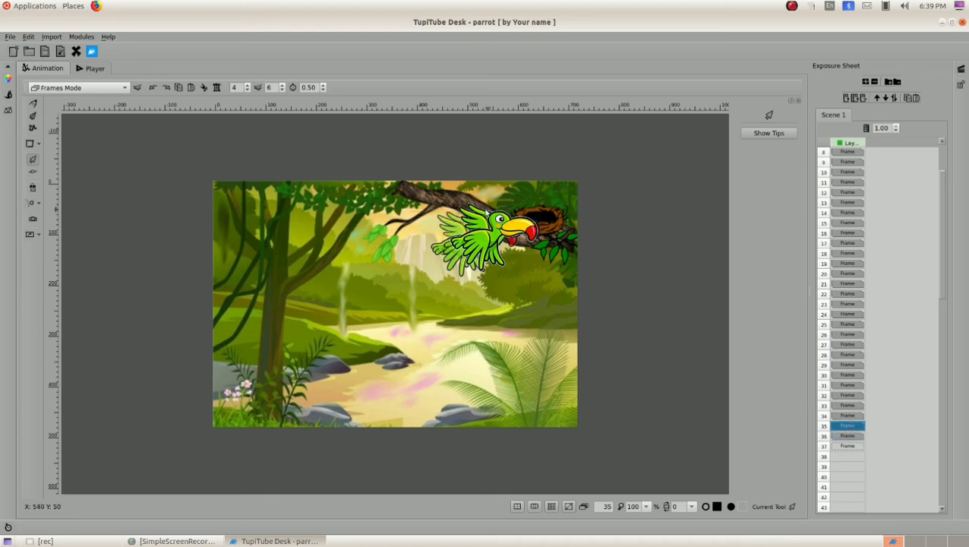
pyautogui.click(485, 238)
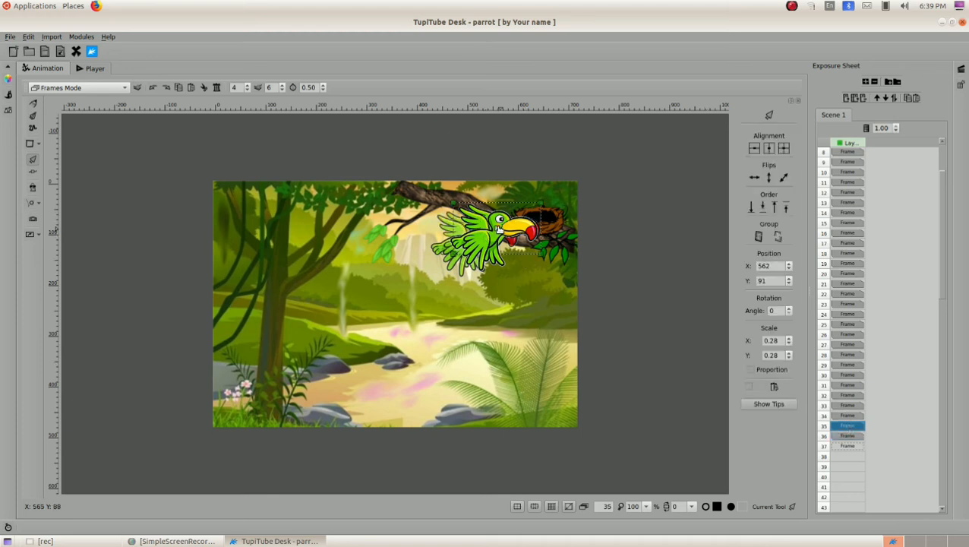
pyautogui.moveTo(499, 229); pyautogui.dragTo(530, 218)
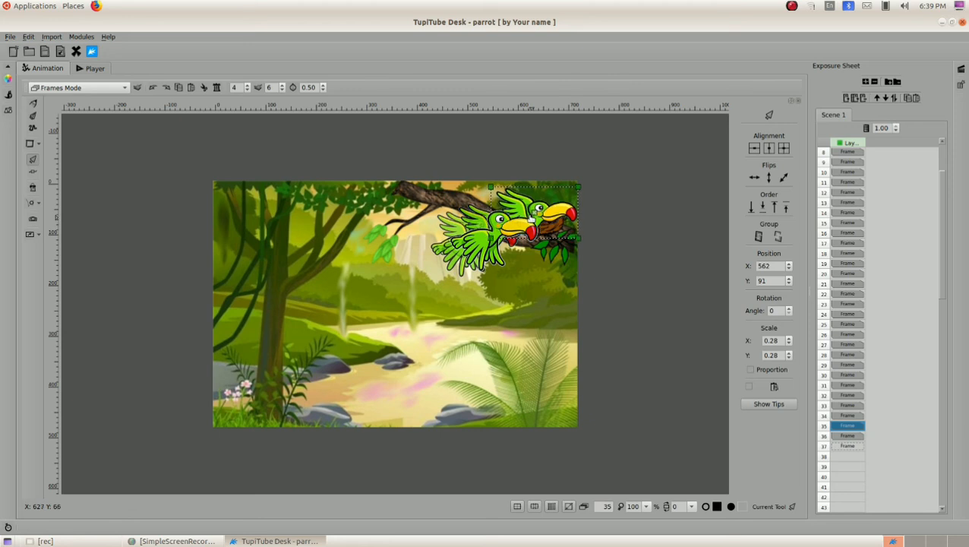
pyautogui.click(849, 435)
pyautogui.click(493, 243)
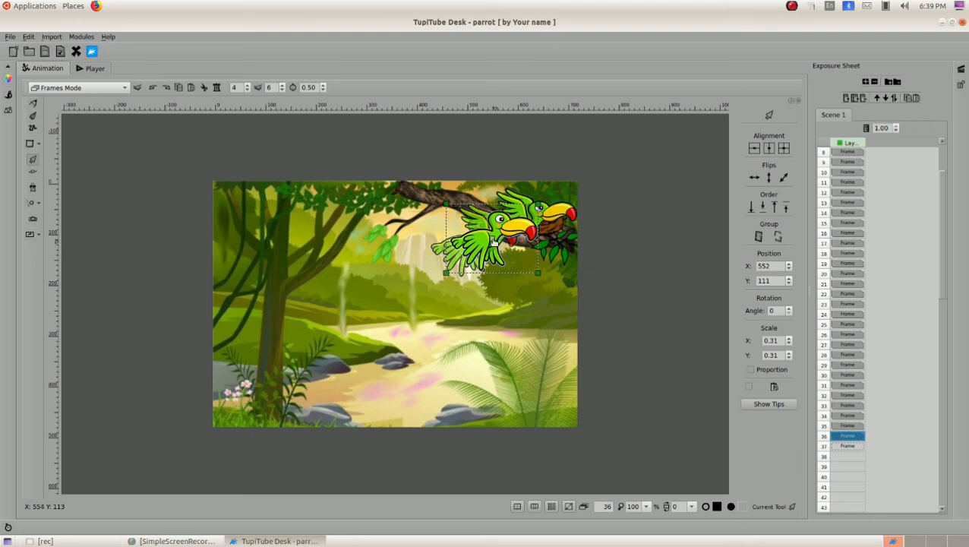
pyautogui.moveTo(494, 242); pyautogui.dragTo(536, 221)
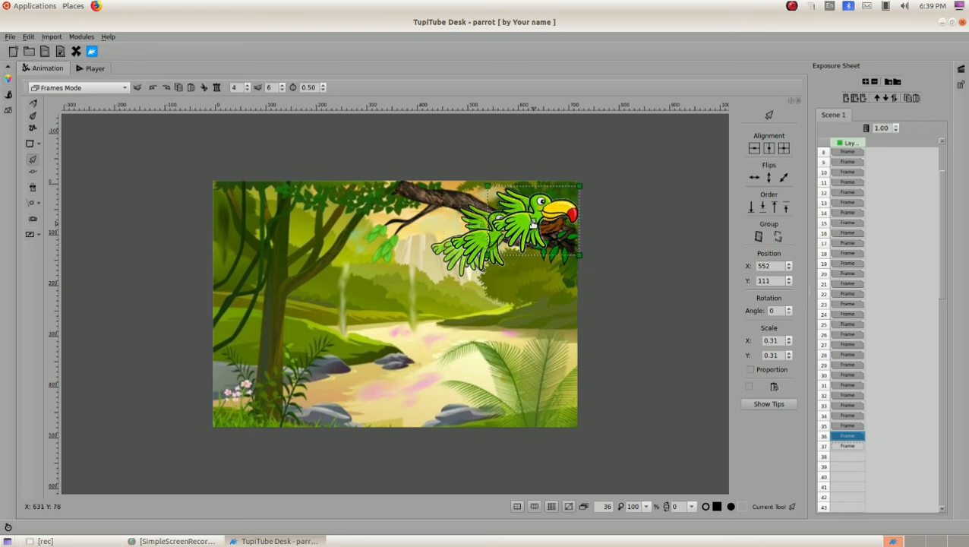
# - Copy frames 35 and 36 together and paste them starting at frame 37
pyautogui.click(833, 427)
pyautogui.moveTo(835, 429); pyautogui.dragTo(835, 436)
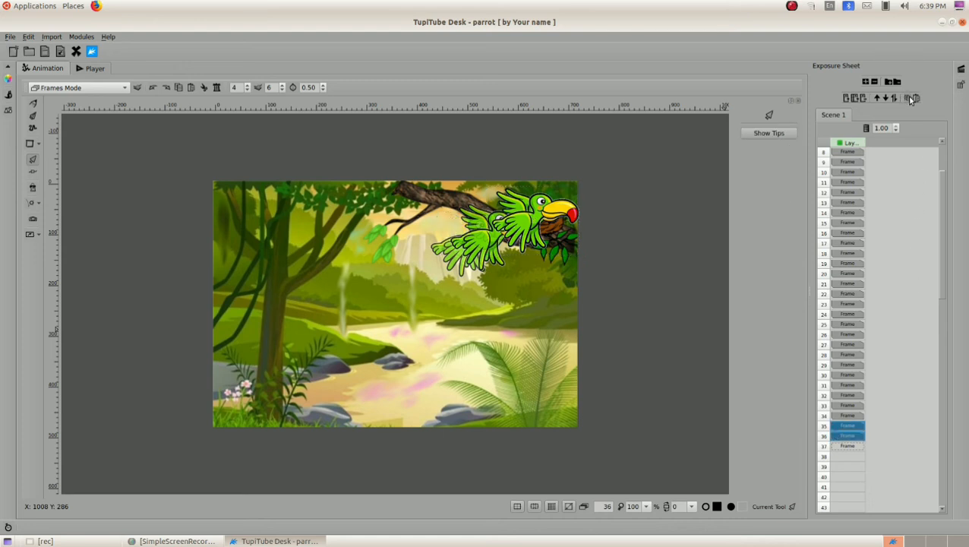
pyautogui.click(844, 446)
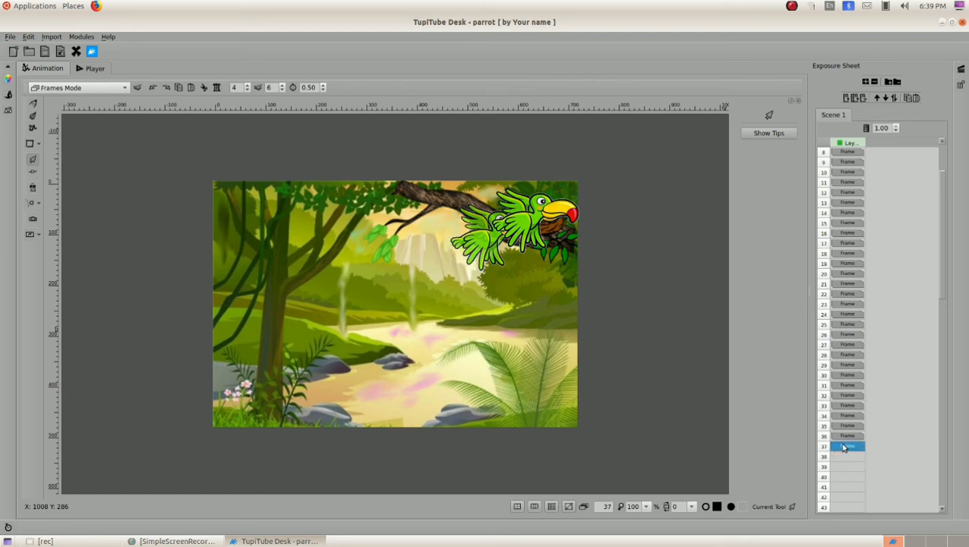
pyautogui.click(915, 97)
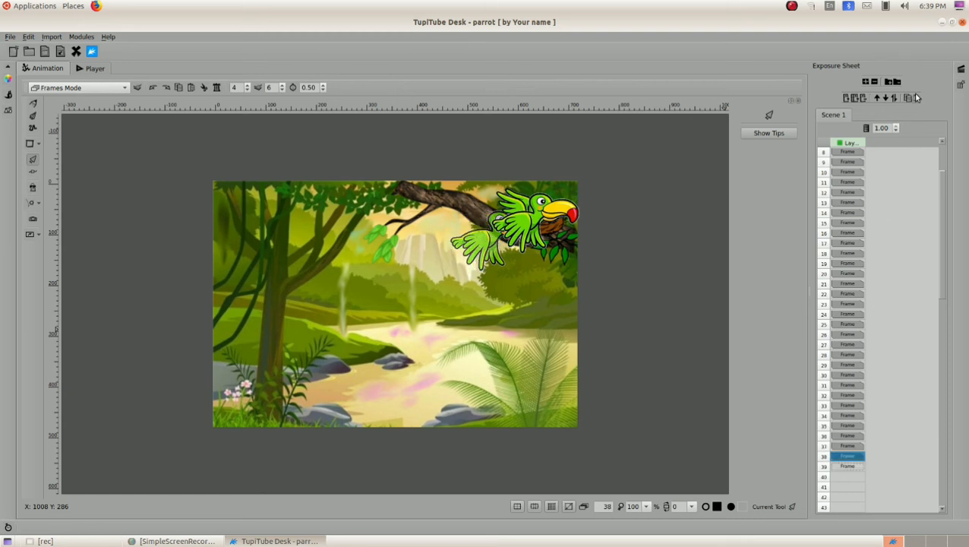
# - Delete the parrot from frame 38 and return to frame 37
pyautogui.click(843, 446)
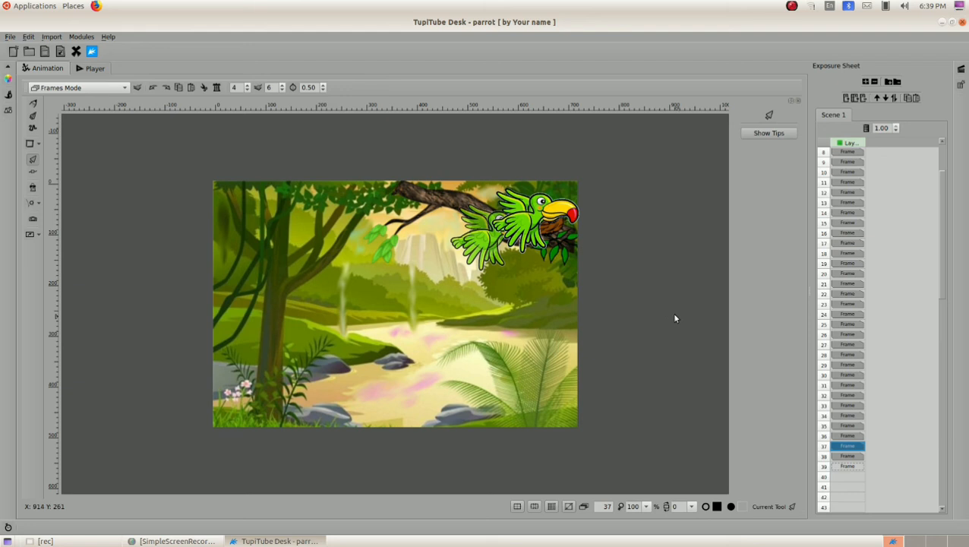
pyautogui.click(846, 456)
pyautogui.click(537, 215)
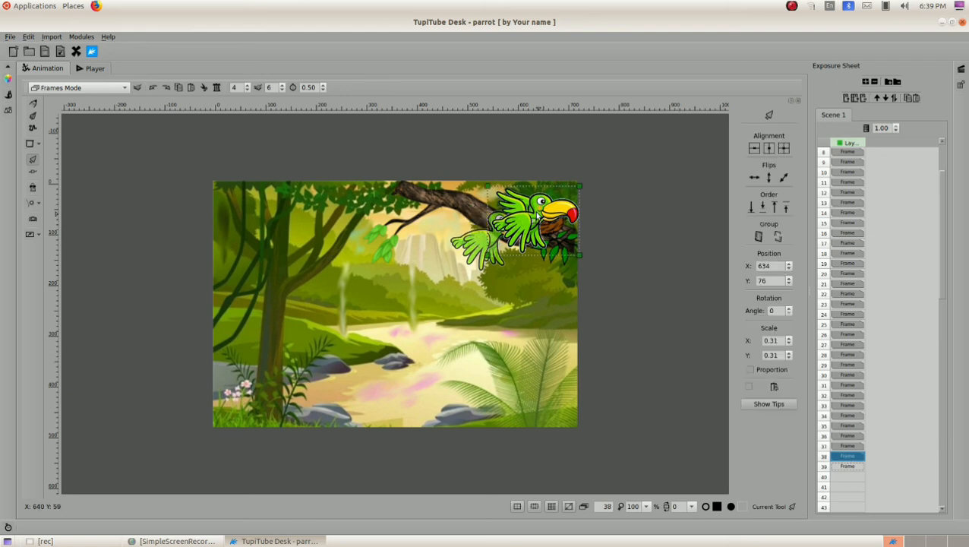
pyautogui.press('Delete')
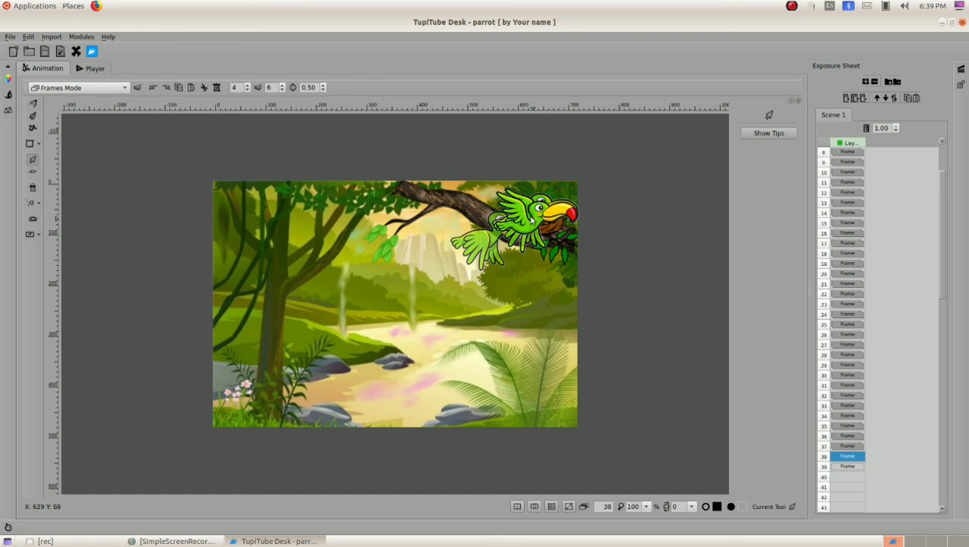
pyautogui.click(846, 446)
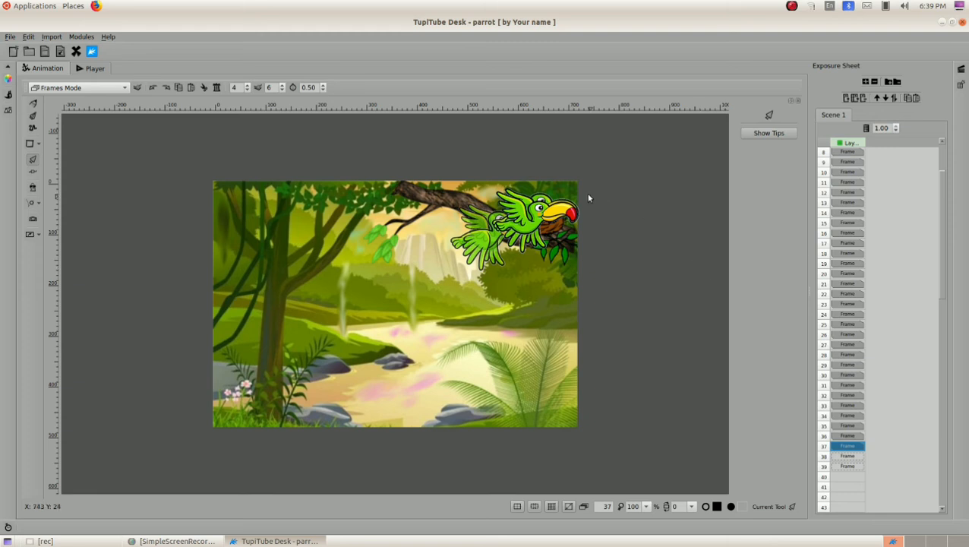
# - Play the animation from the start to check the parrot's arrival at the nest, and return to the frame editor
pyautogui.click(544, 215)
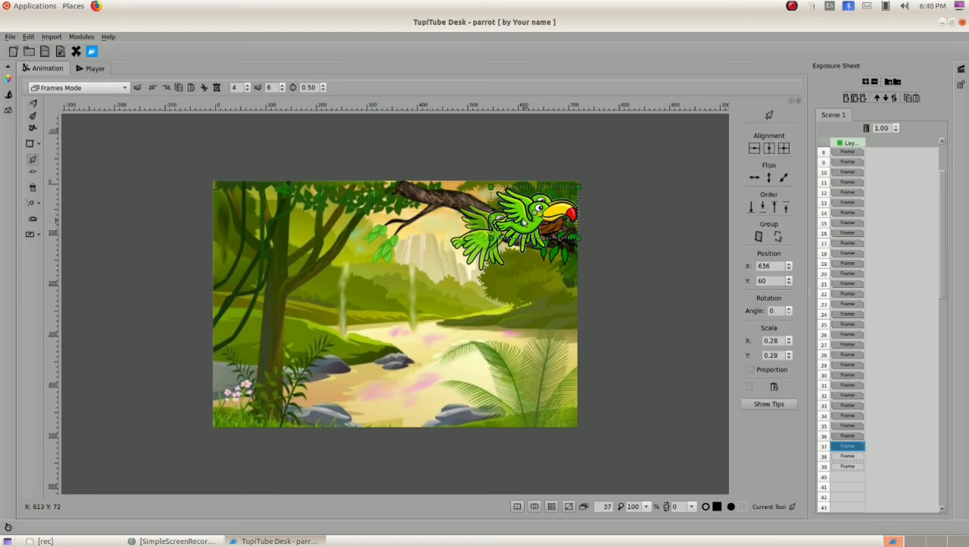
pyautogui.click(95, 69)
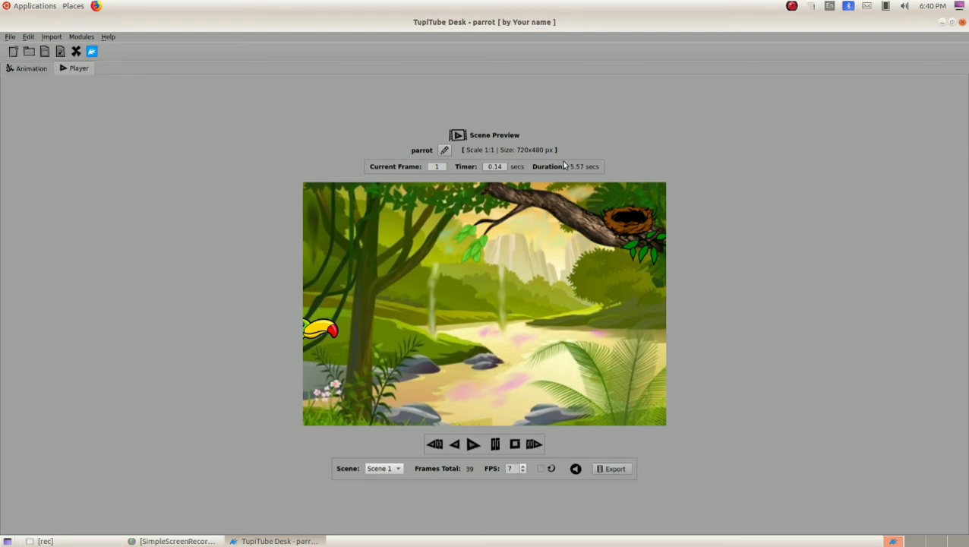
pyautogui.click(470, 445)
pyautogui.click(30, 69)
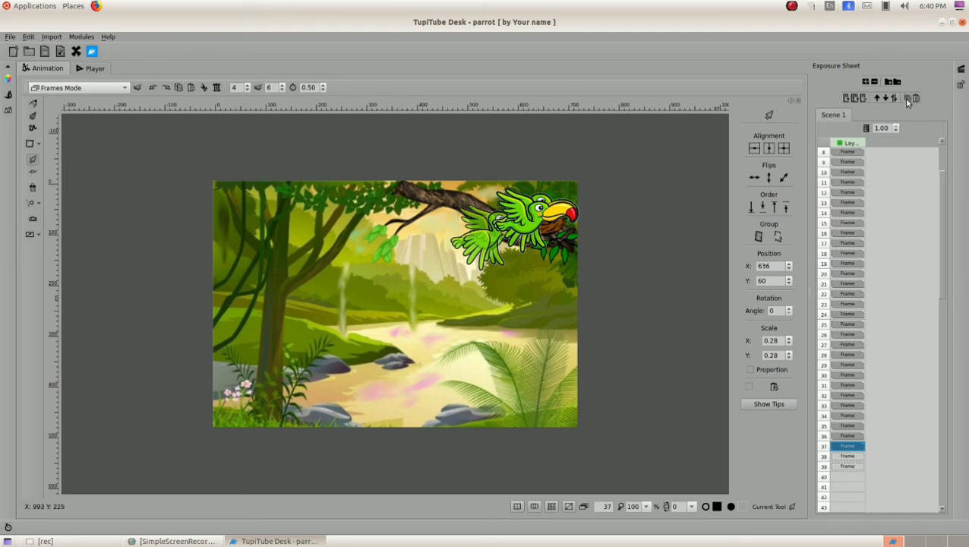
# - Copy frame 37 and paste it into frames 38, 39 and 40 to hold the parrot at the nest
pyautogui.click(843, 456)
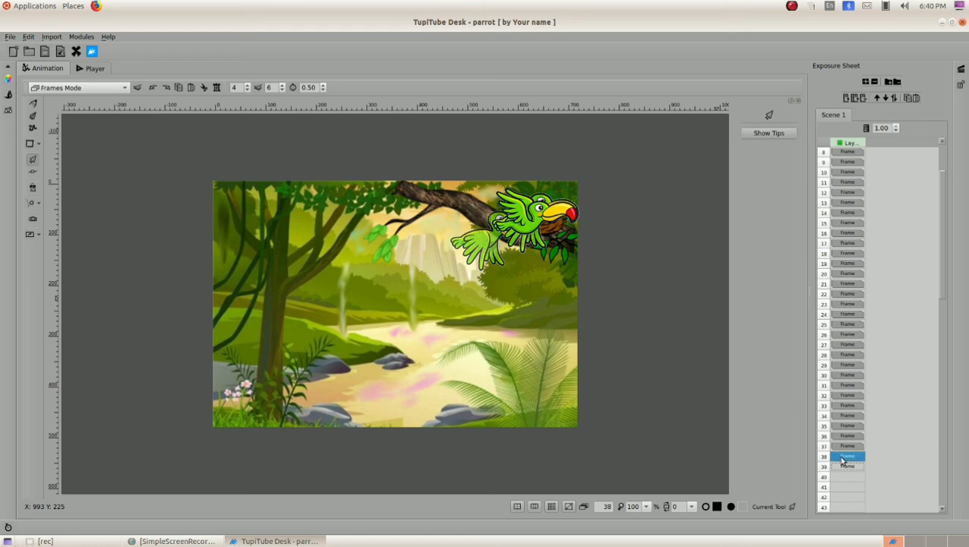
pyautogui.click(915, 99)
pyautogui.scroll(-3, 849, 368)
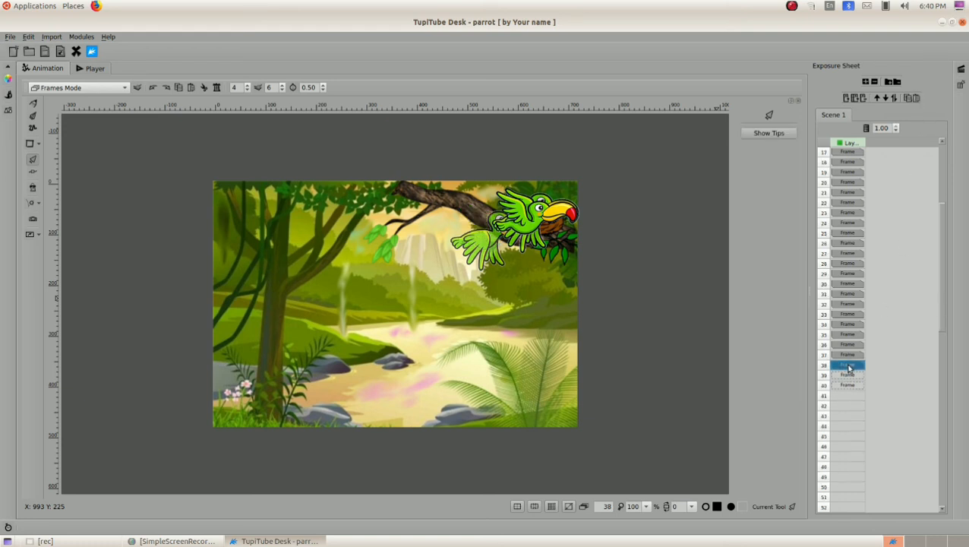
pyautogui.click(847, 375)
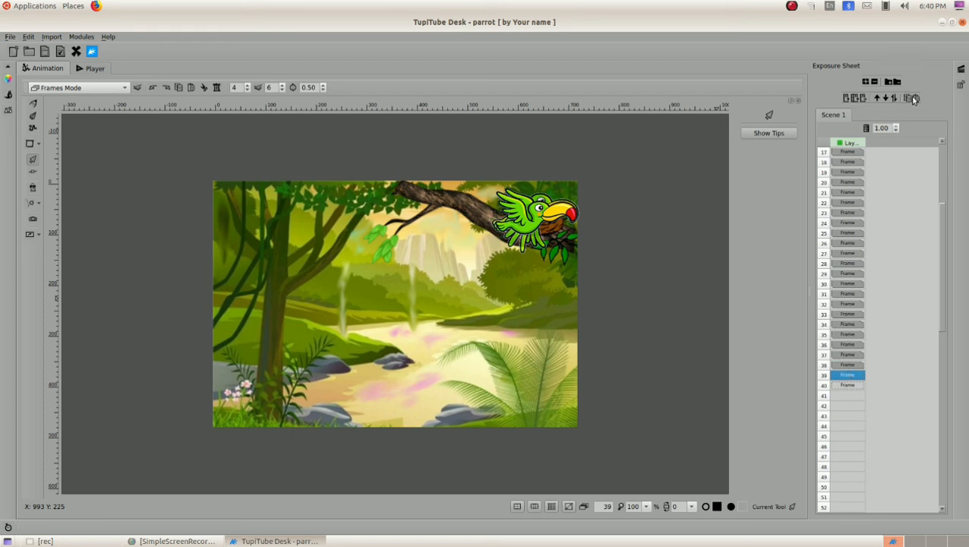
pyautogui.click(914, 99)
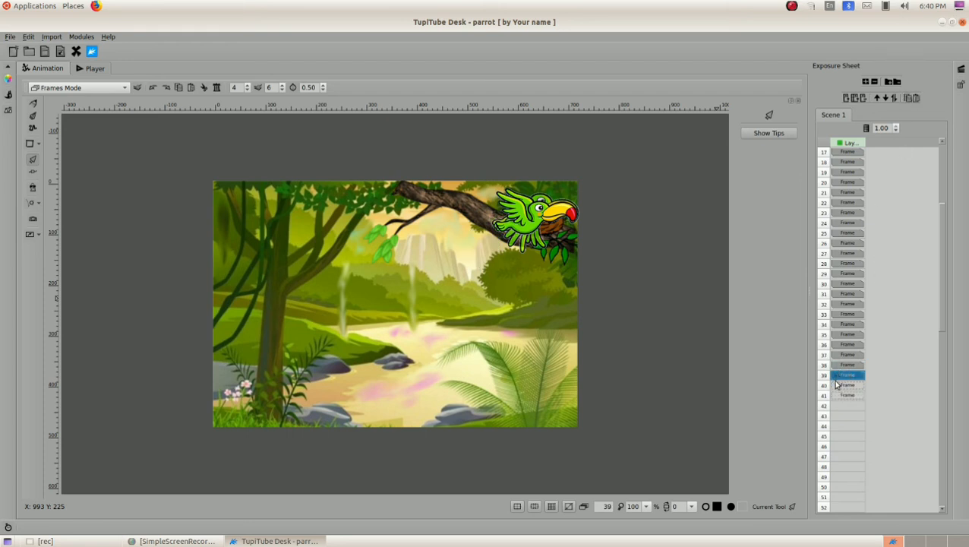
pyautogui.click(838, 387)
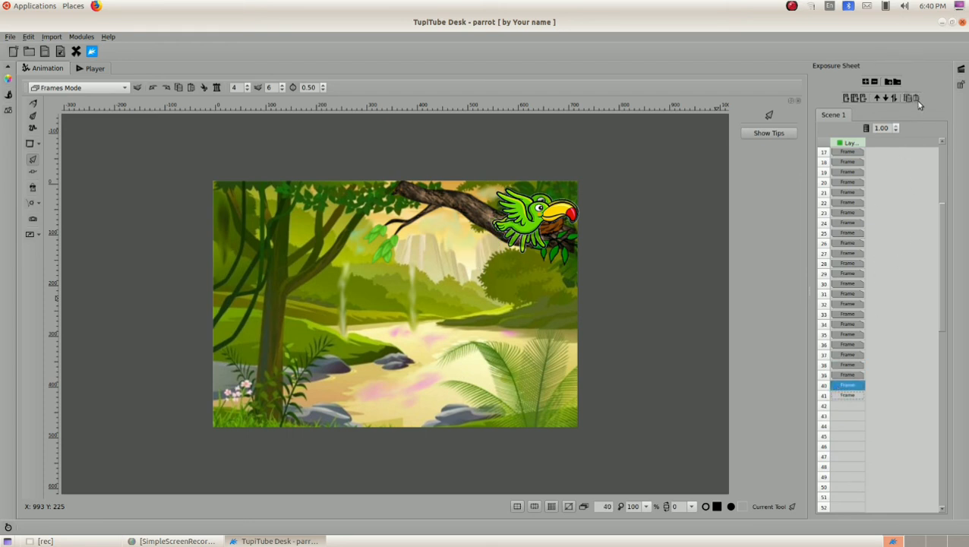
pyautogui.click(915, 99)
# - Play back the completed animation and export Scene 1 as the MP4 video parrot.mp4 on the Desktop at 7 FPS
pyautogui.click(97, 68)
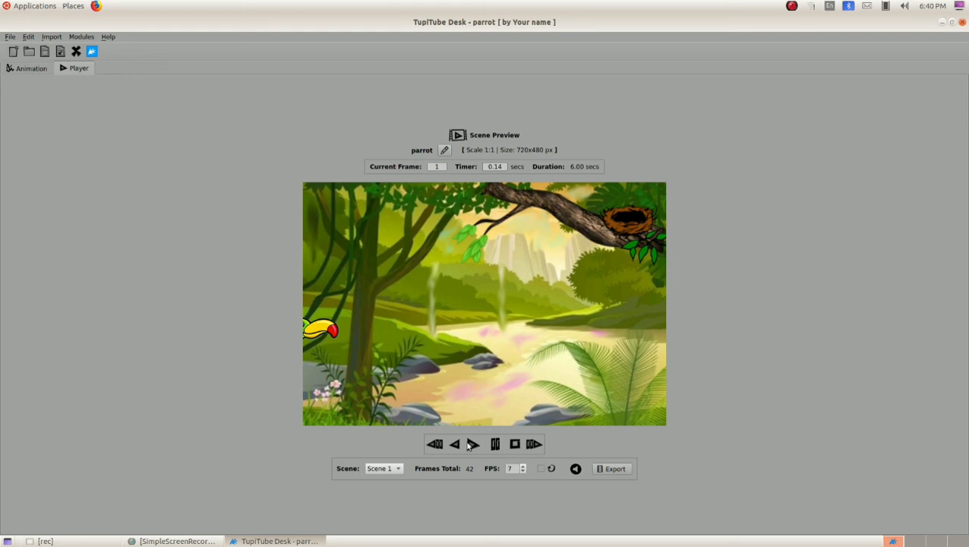
pyautogui.click(471, 444)
pyautogui.click(612, 472)
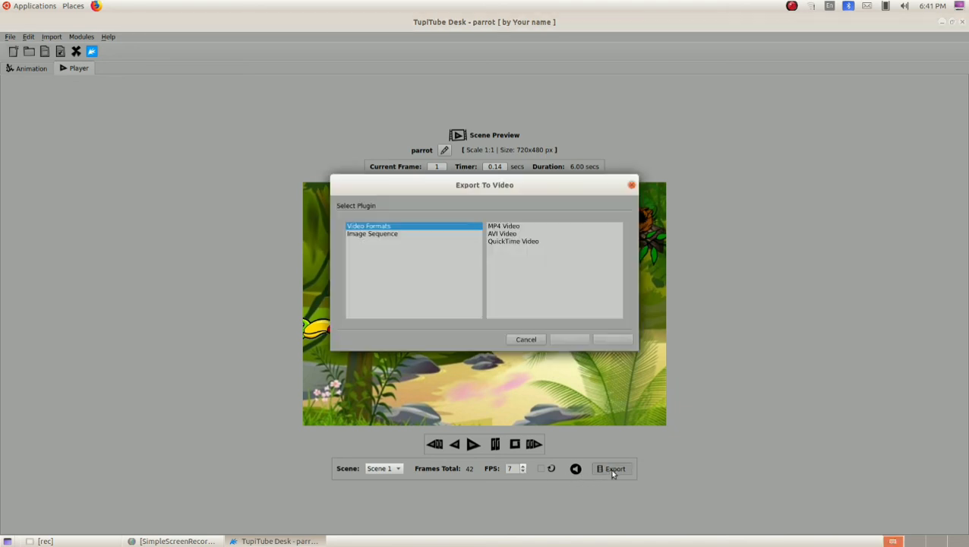
pyautogui.click(514, 227)
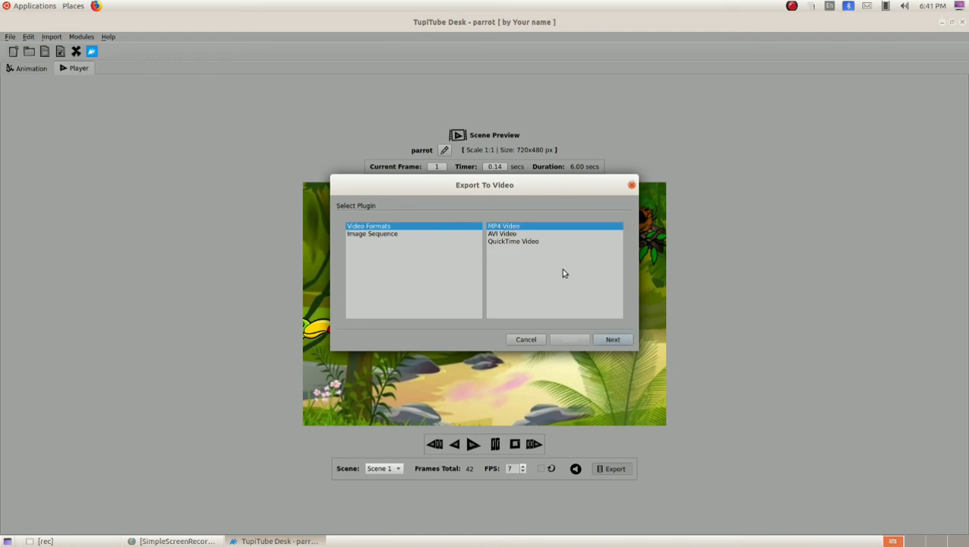
pyautogui.click(610, 342)
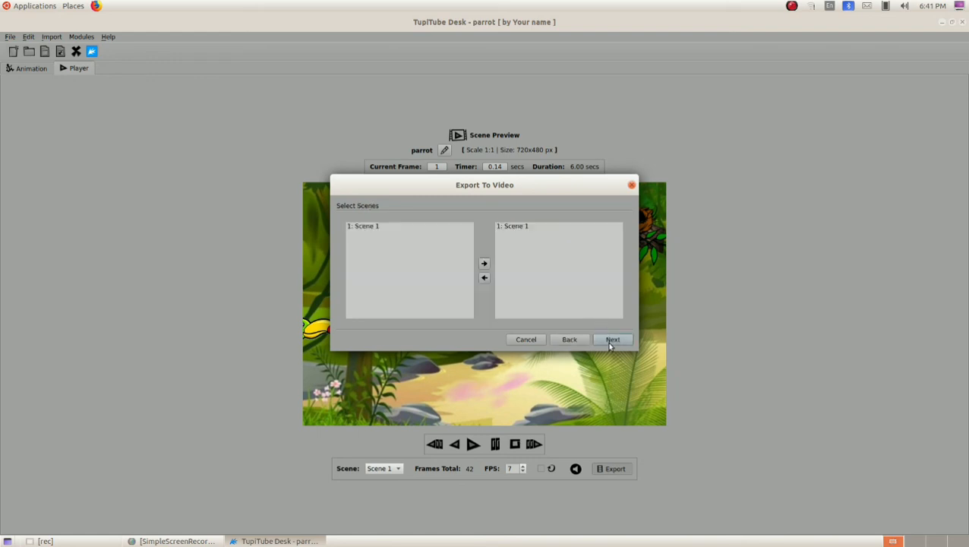
pyautogui.click(522, 225)
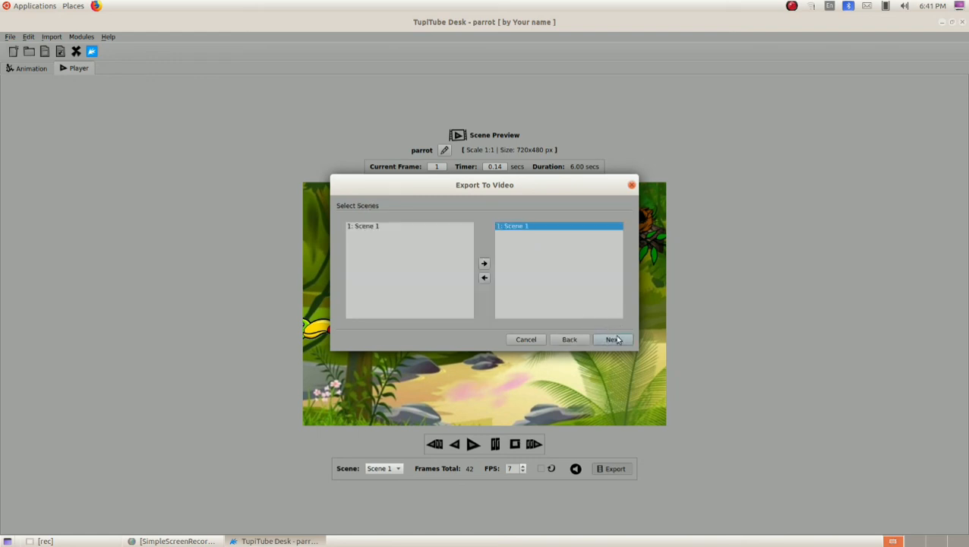
pyautogui.click(613, 340)
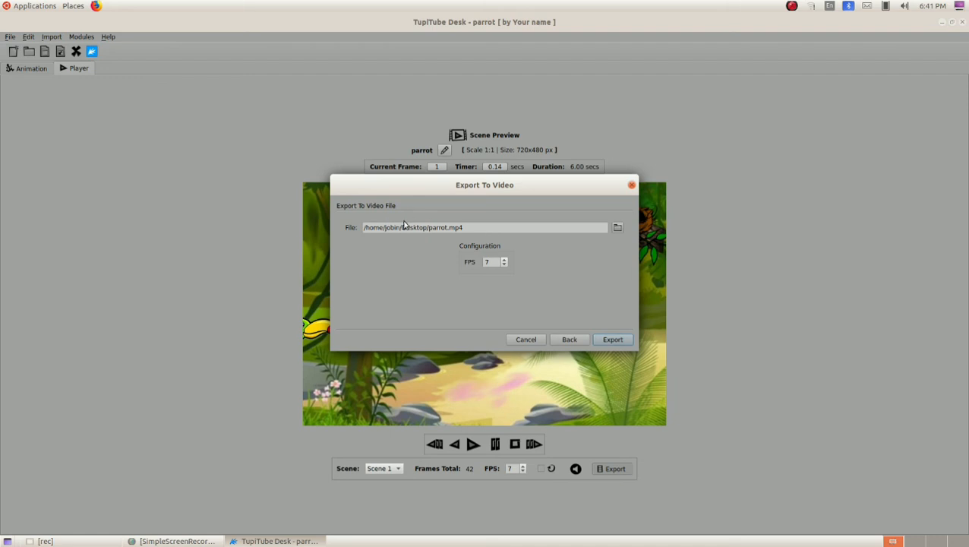
pyautogui.click(615, 340)
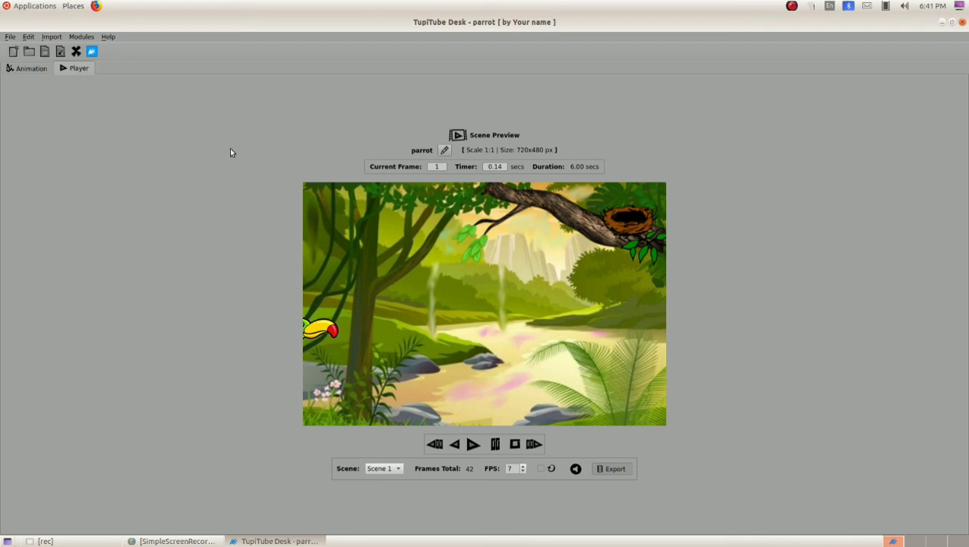
# - Dismiss saving the project under a new name and close TupiTube Desk, discarding the unsaved changes
pyautogui.hotkey('ctrl', 'shift', 's')
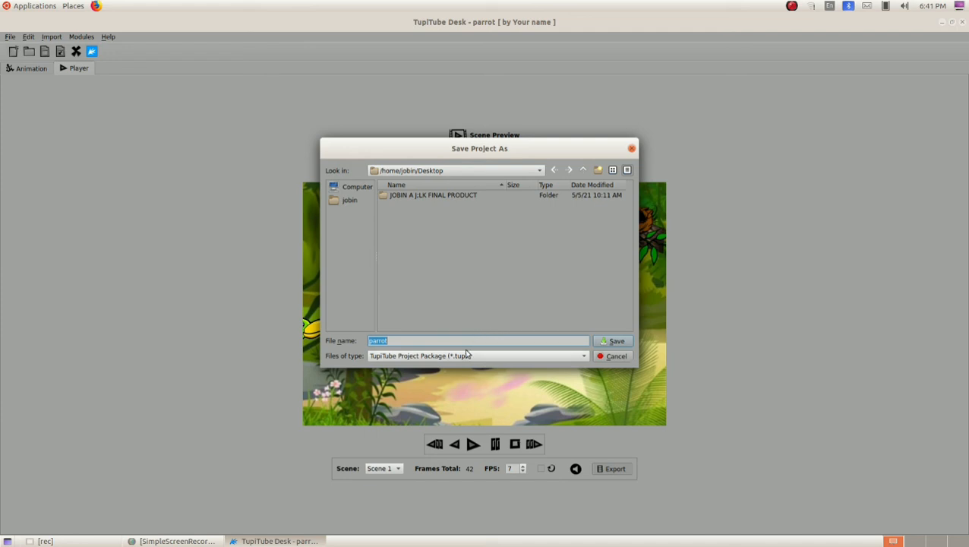
pyautogui.click(614, 356)
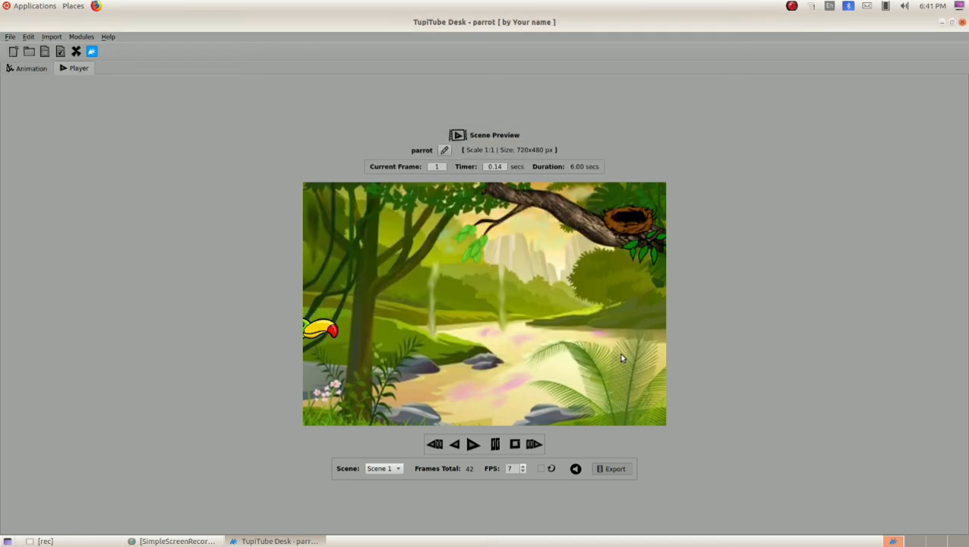
pyautogui.click(962, 22)
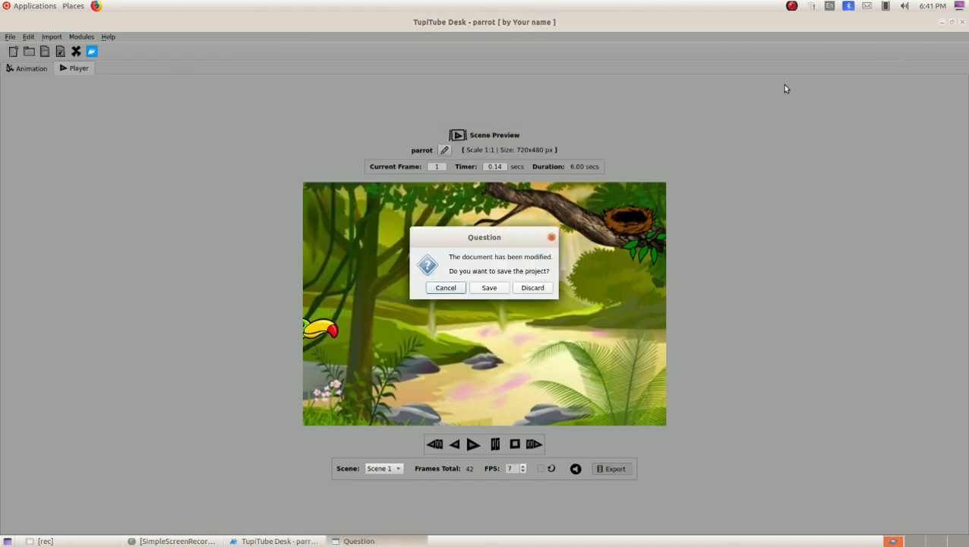
pyautogui.click(530, 287)
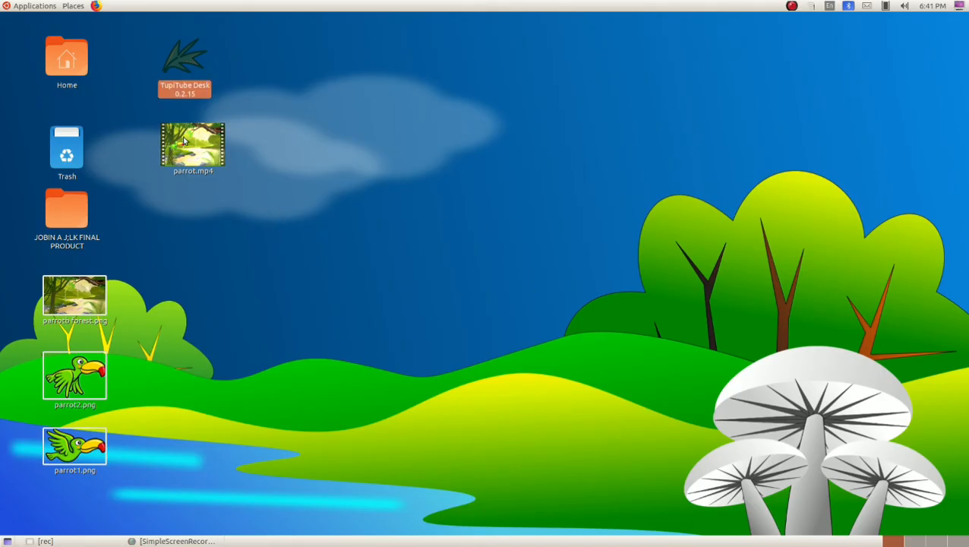
# - Open the exported parrot.mp4 from the desktop, watch it through, and close the video player
pyautogui.click(197, 165)
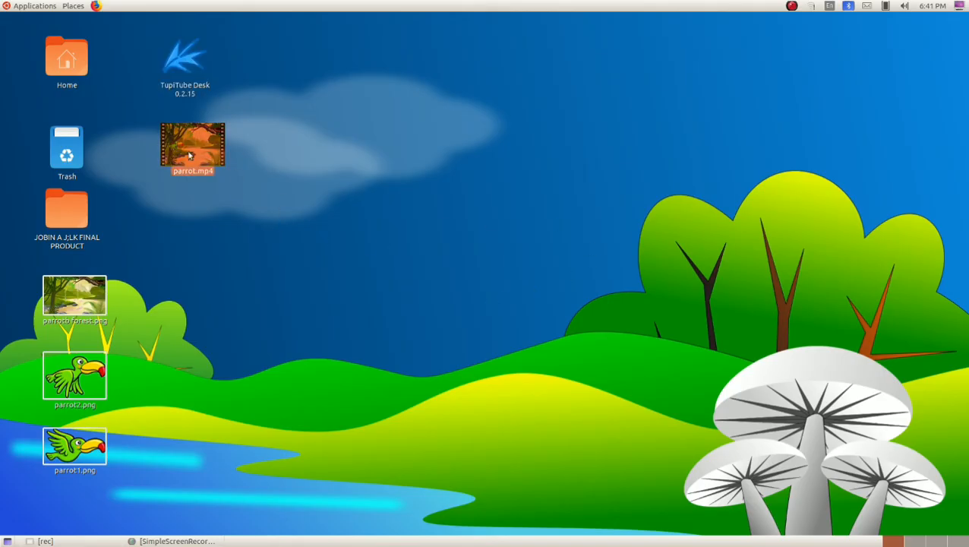
pyautogui.doubleClick(189, 155)
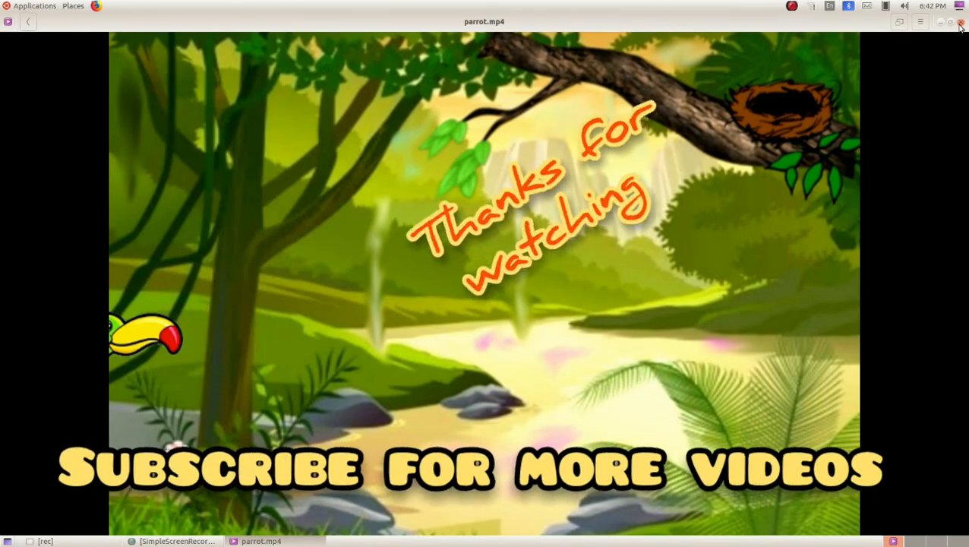
pyautogui.click(960, 25)
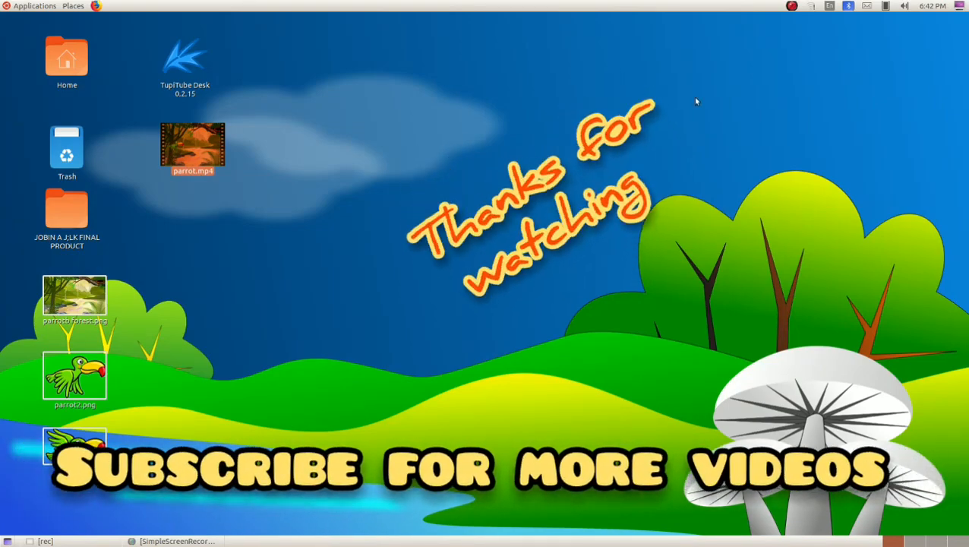
pyautogui.click(789, 7)
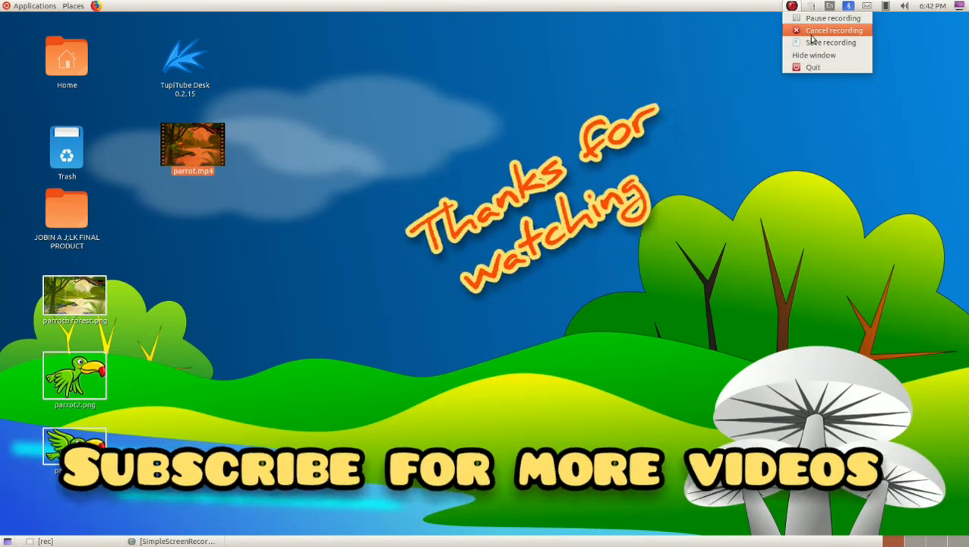